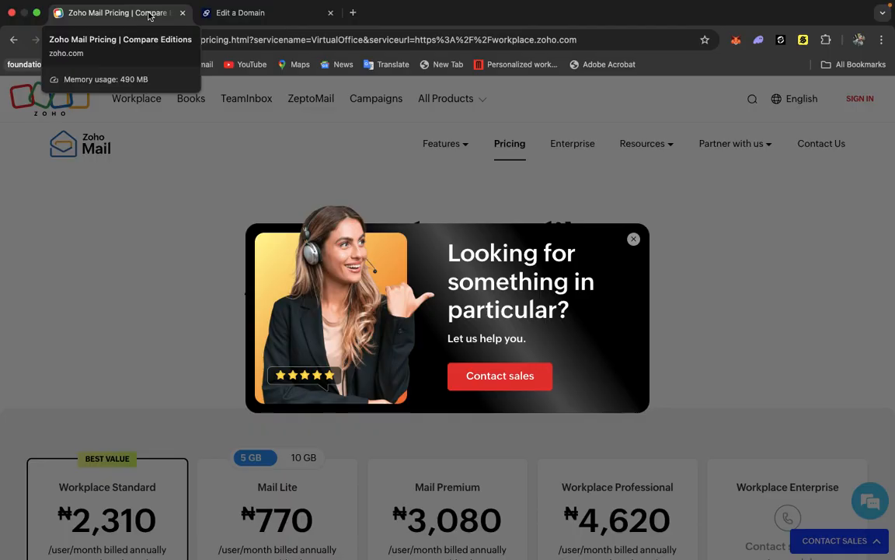
Review the domain's management page in the registrar account, including its settings section.
left_click(225, 12)
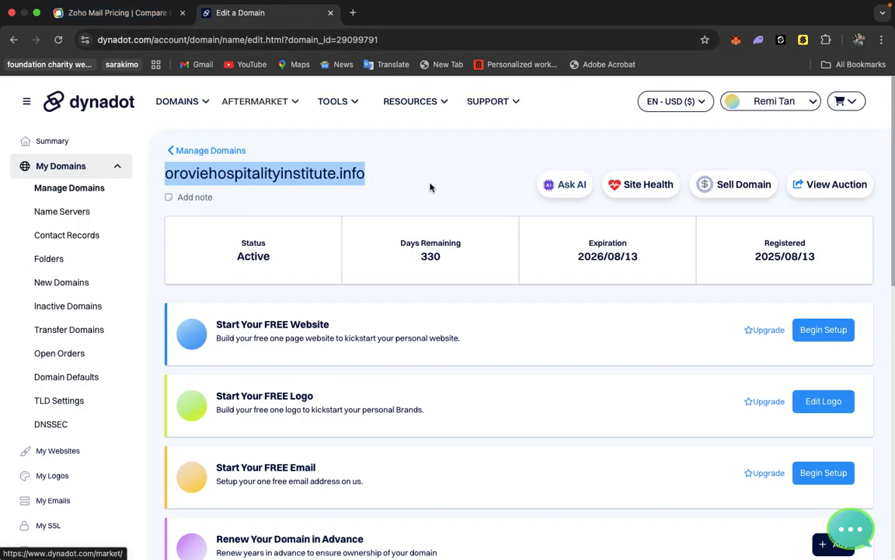
left_click(430, 187)
scroll(430, 187, "down", 3)
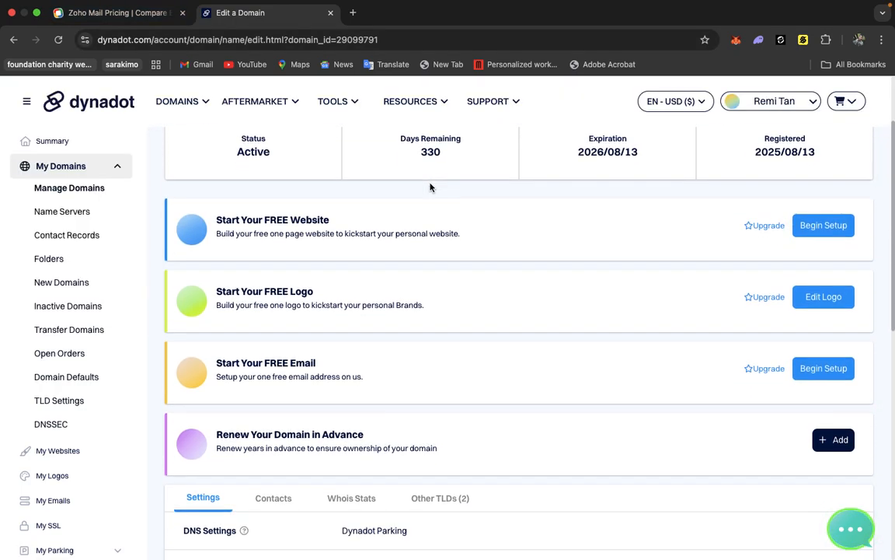
scroll(430, 186, "down", 6)
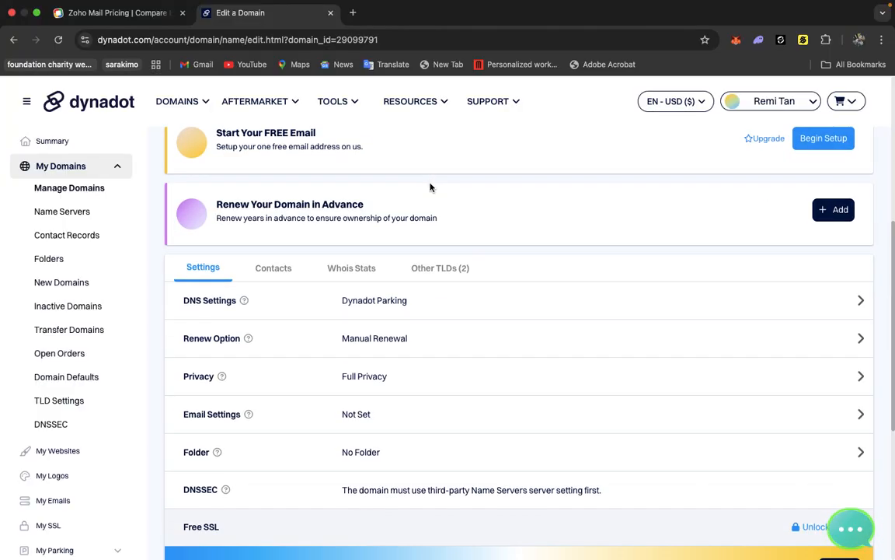
scroll(430, 187, "up", 1)
scroll(431, 187, "up", 1)
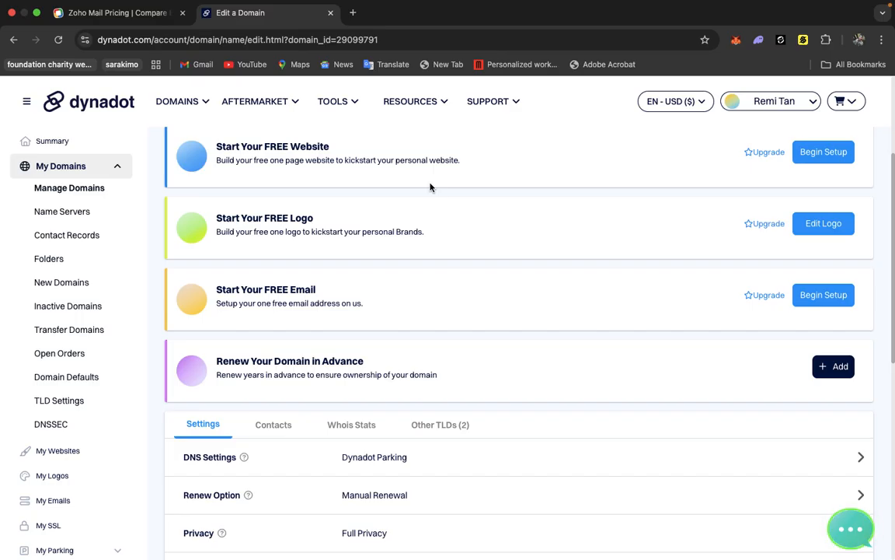
scroll(430, 187, "up", 4)
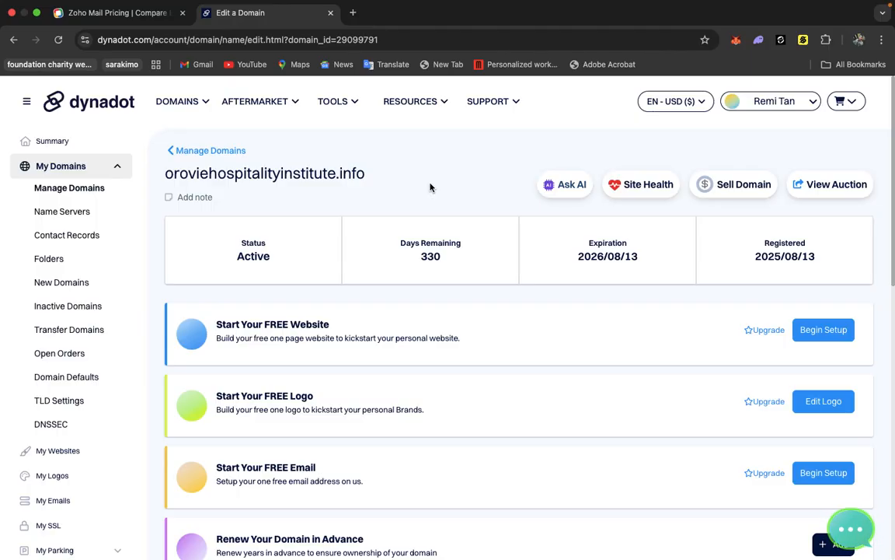
left_click(118, 14)
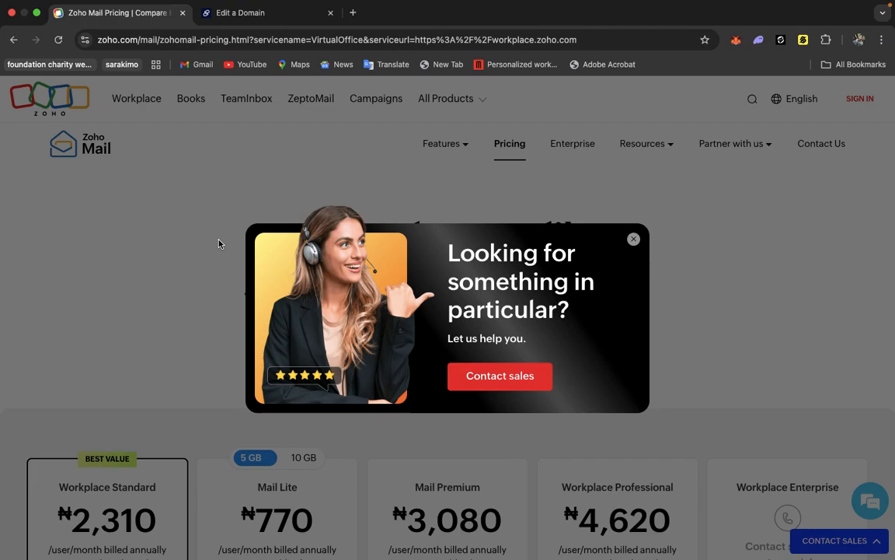
left_click(257, 22)
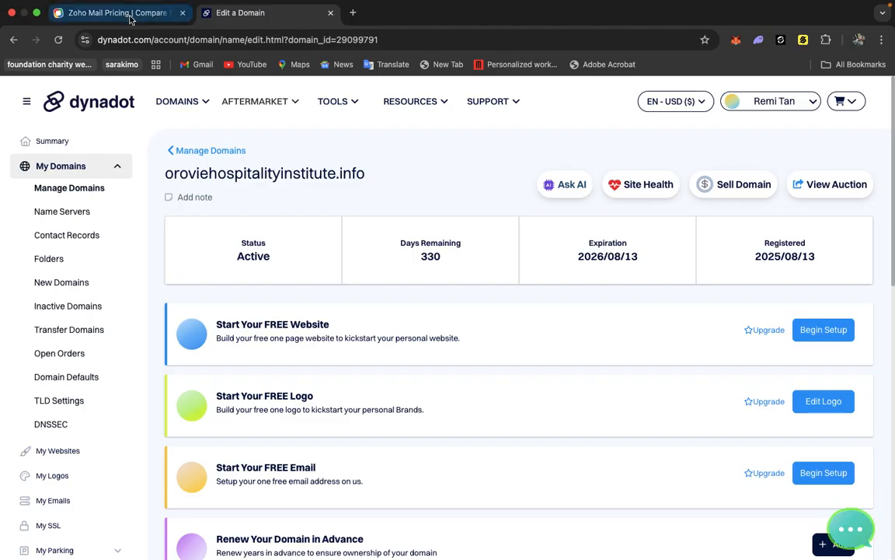
left_click(124, 15)
left_click(231, 16)
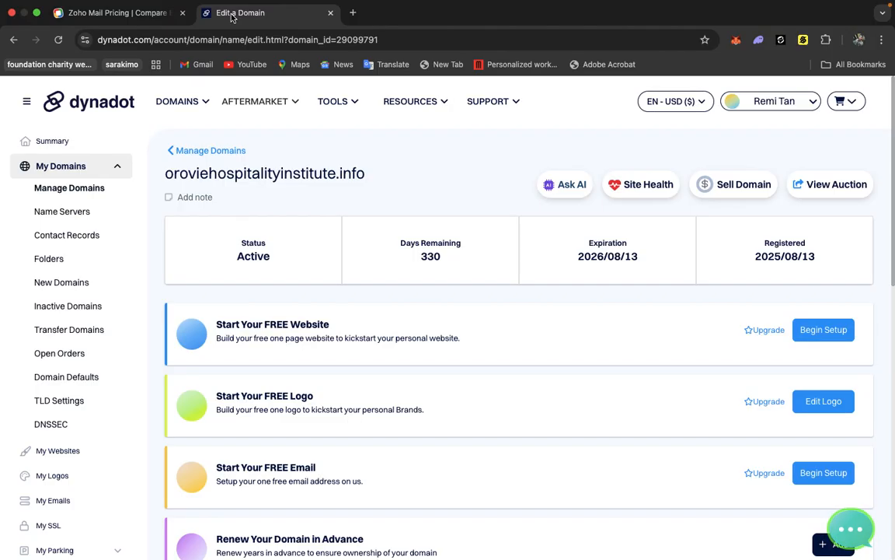
left_click(167, 18)
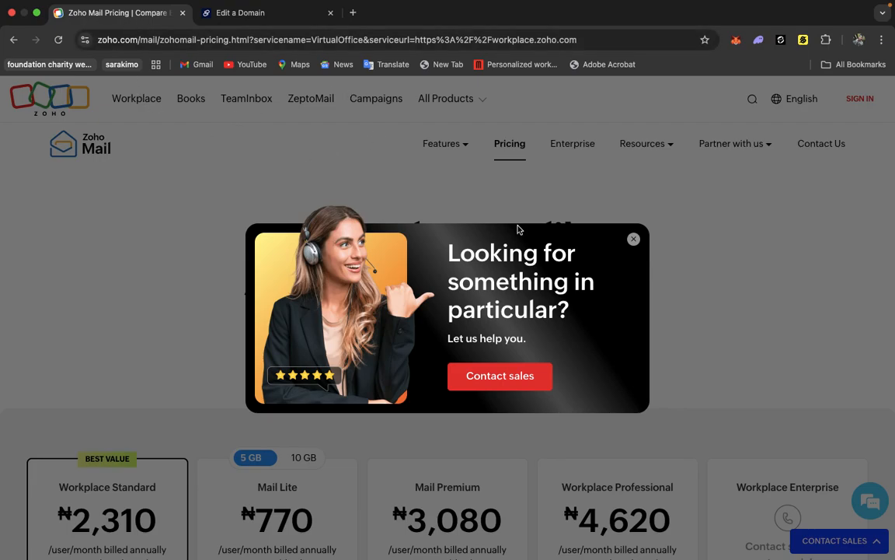
Close the sales popup and open the Forever Free Plan sign-up from the Zoho Mail pricing page.
left_click(635, 242)
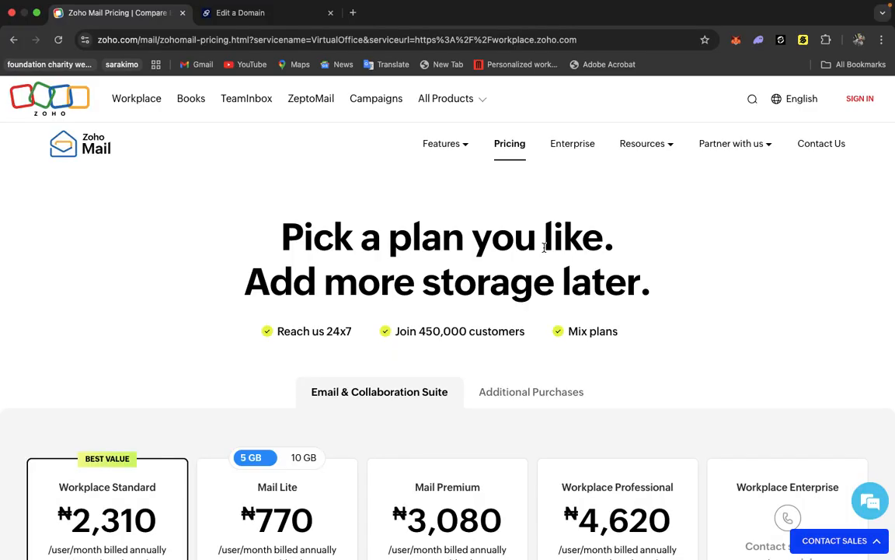
scroll(418, 274, "down", 2)
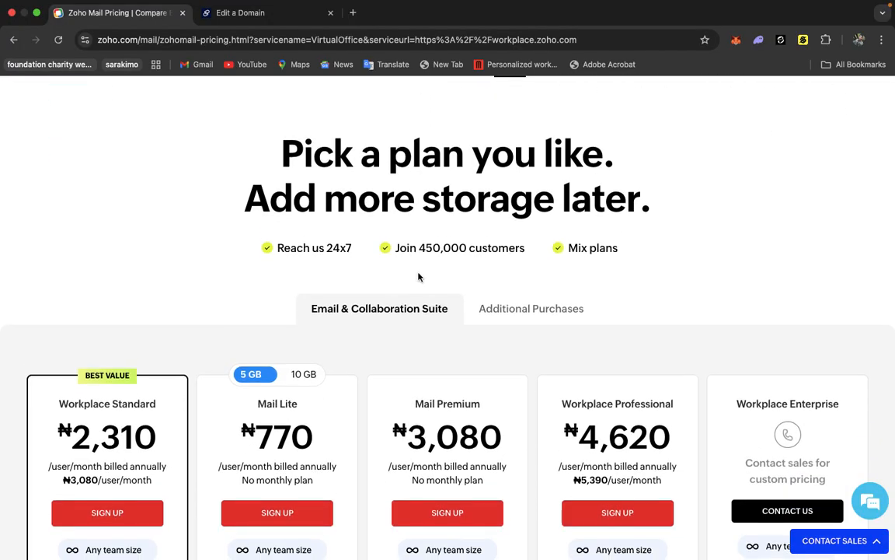
scroll(420, 276, "down", 3)
scroll(419, 277, "down", 10)
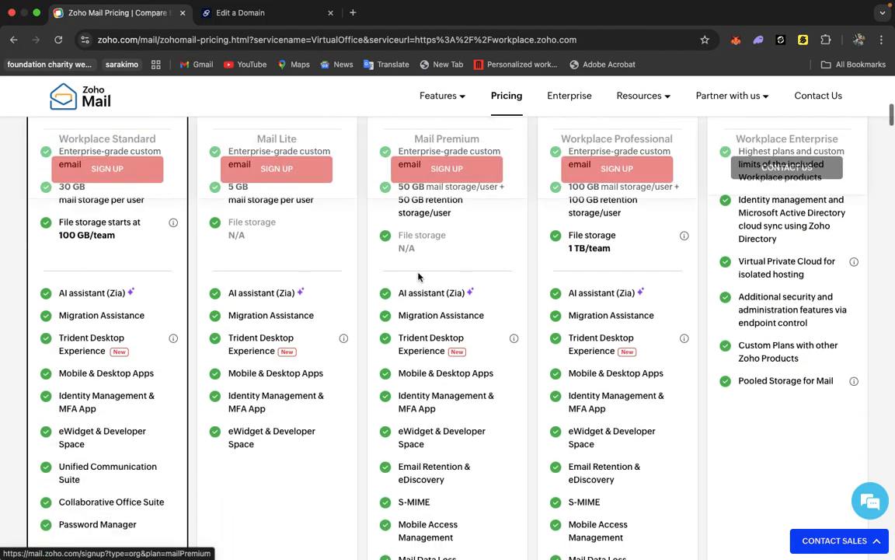
scroll(418, 276, "down", 12)
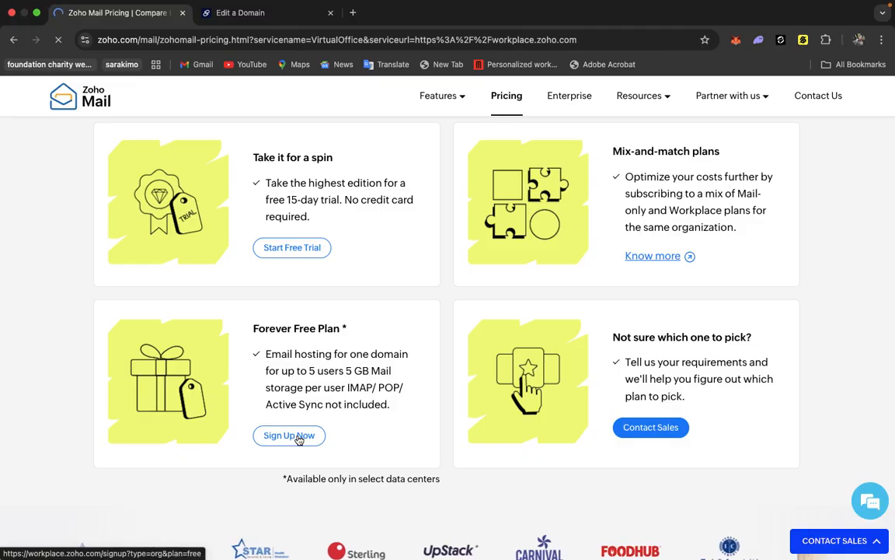
left_click(299, 438)
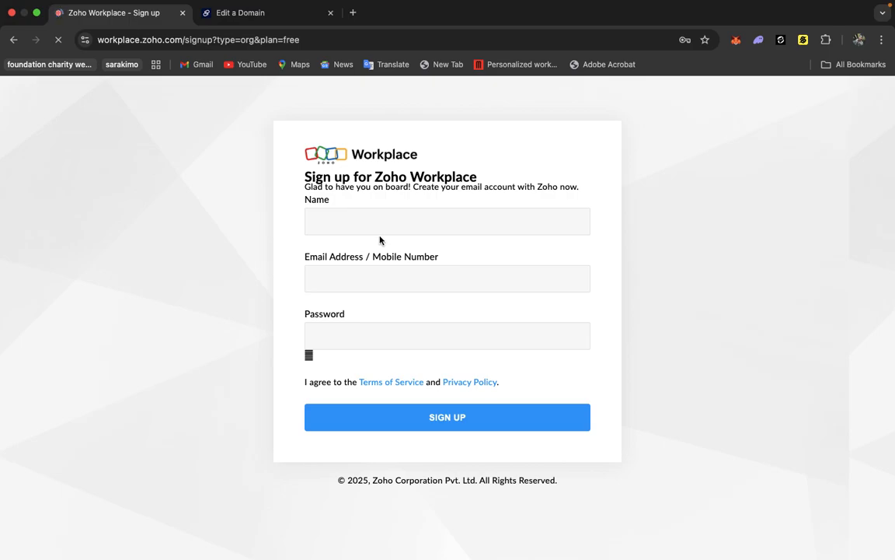
Enter Test run as the name on the Zoho Workplace sign-up form.
left_click(362, 229)
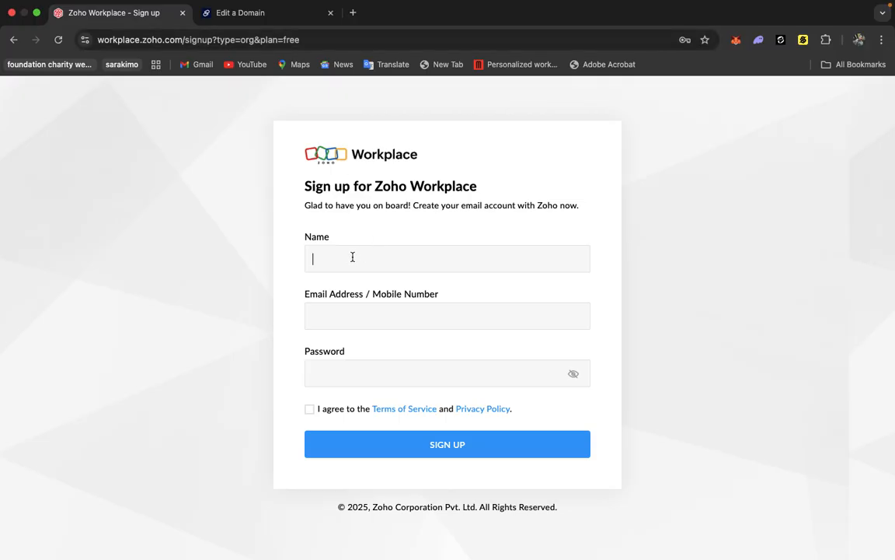
type("Test run")
left_click(337, 314)
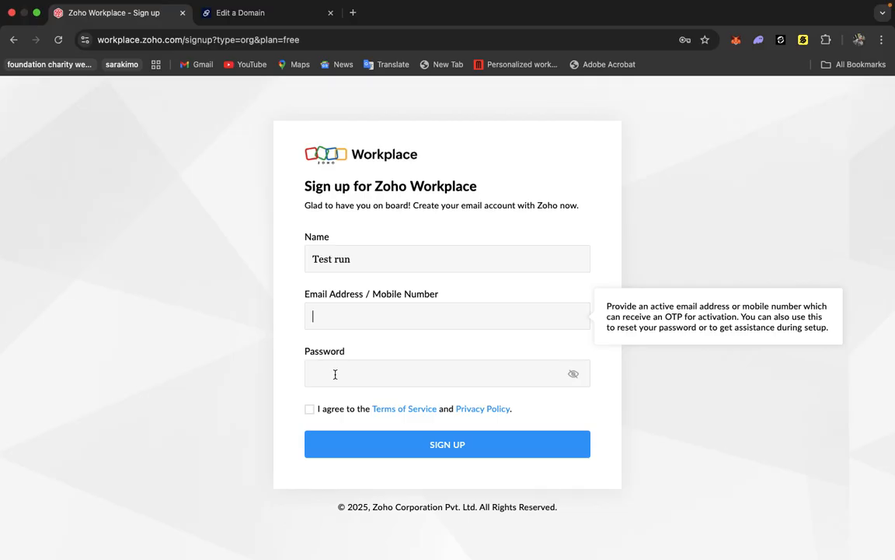
Open the DirectAdmin panel at s10.asurahosting.com:2222/evo/ in a new tab.
left_click(353, 13)
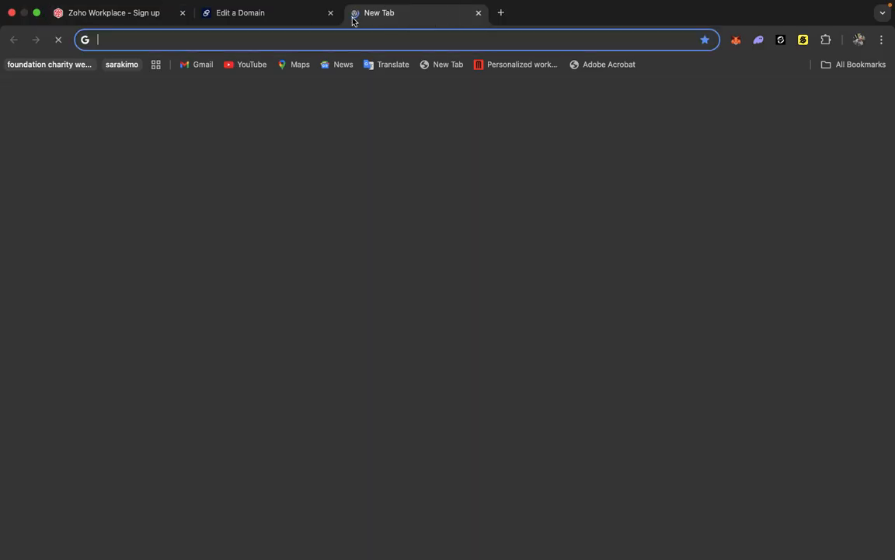
type("s10")
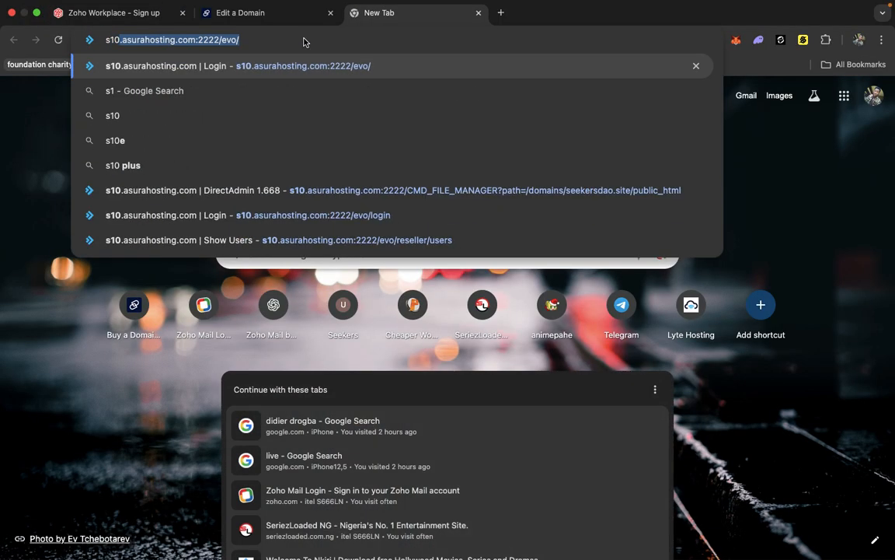
key("Return")
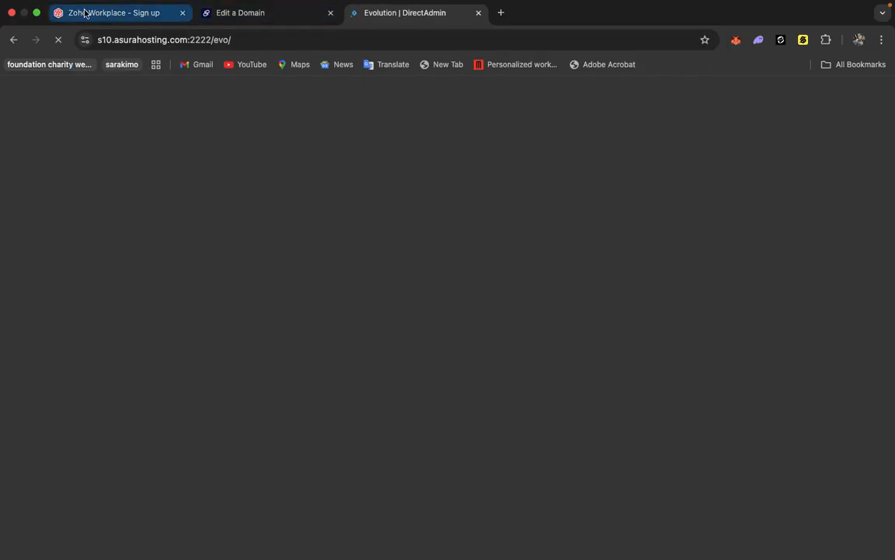
left_click(86, 13)
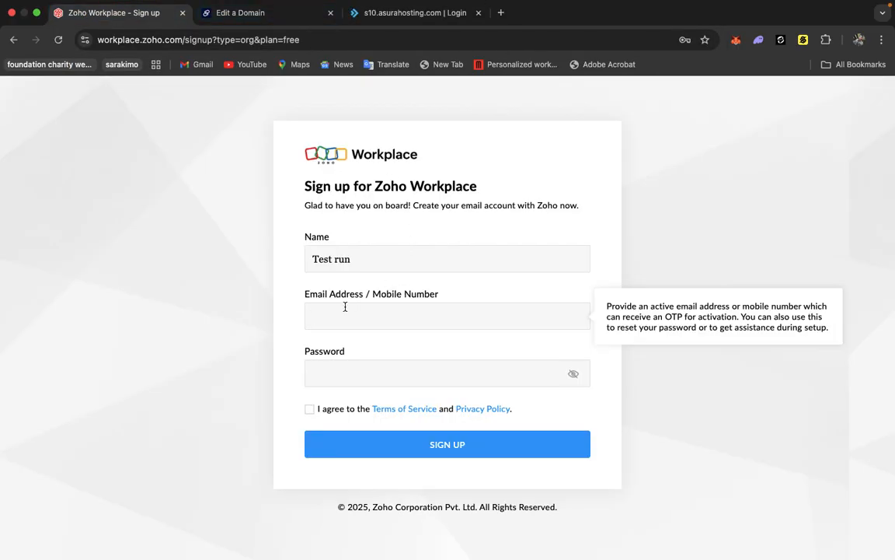
left_click(339, 366)
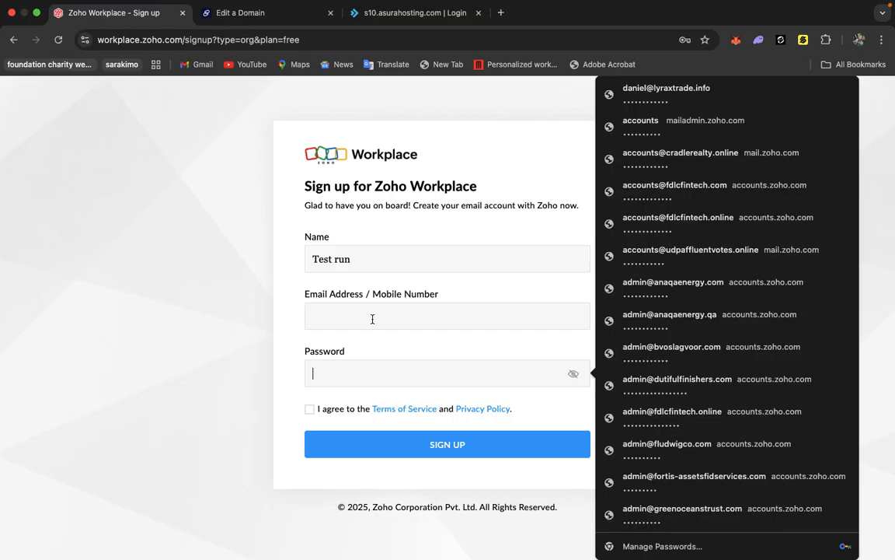
left_click(379, 313)
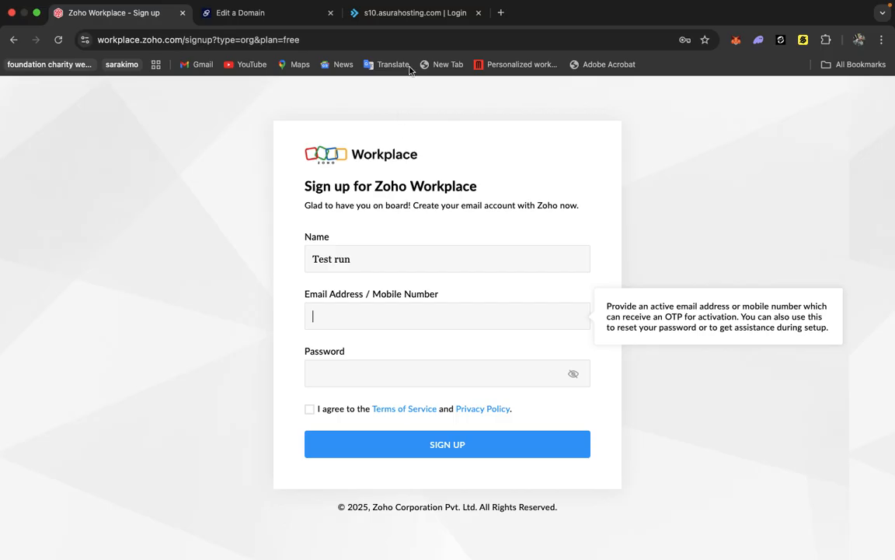
Sign in to the DirectAdmin control panel with the saved username and password.
left_click(394, 14)
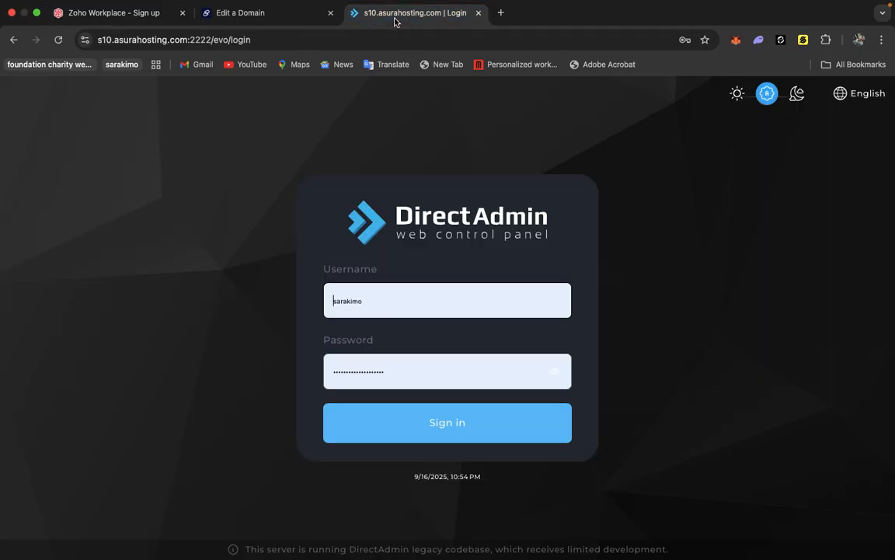
left_click(404, 417)
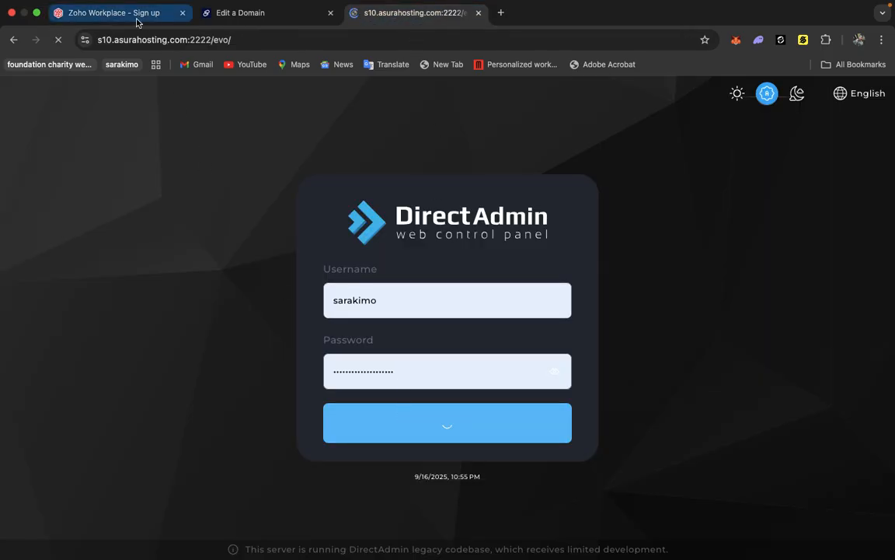
left_click(138, 14)
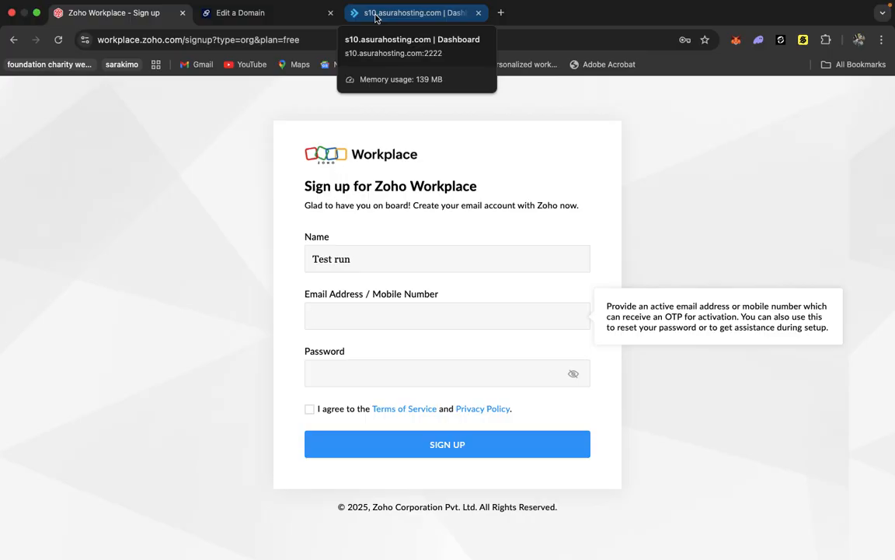
left_click(376, 17)
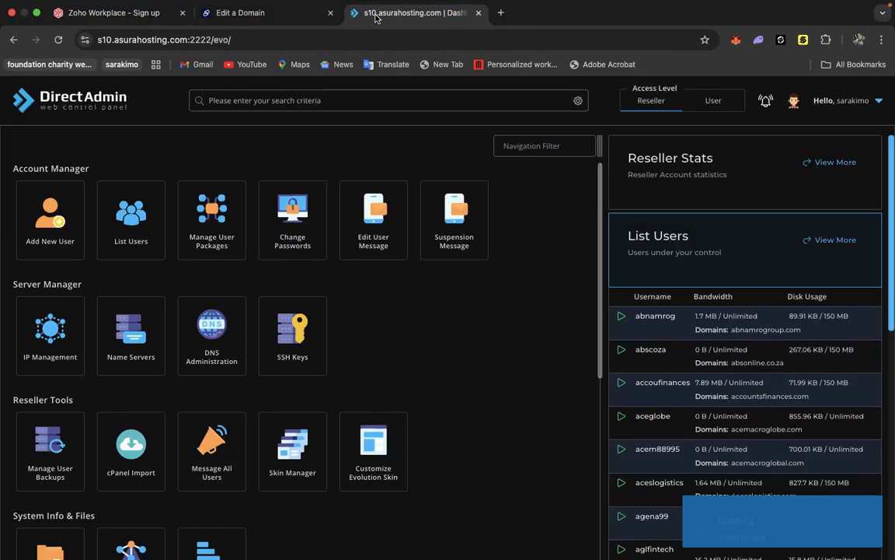
Open the reseller's user list and browse both pages of hosted accounts.
left_click(121, 251)
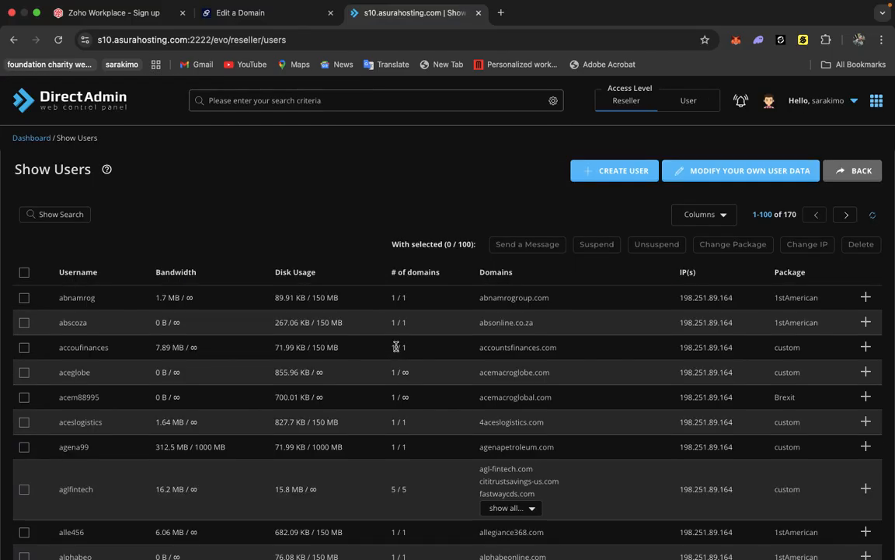
scroll(108, 448, "down", 20)
scroll(116, 467, "up", 5)
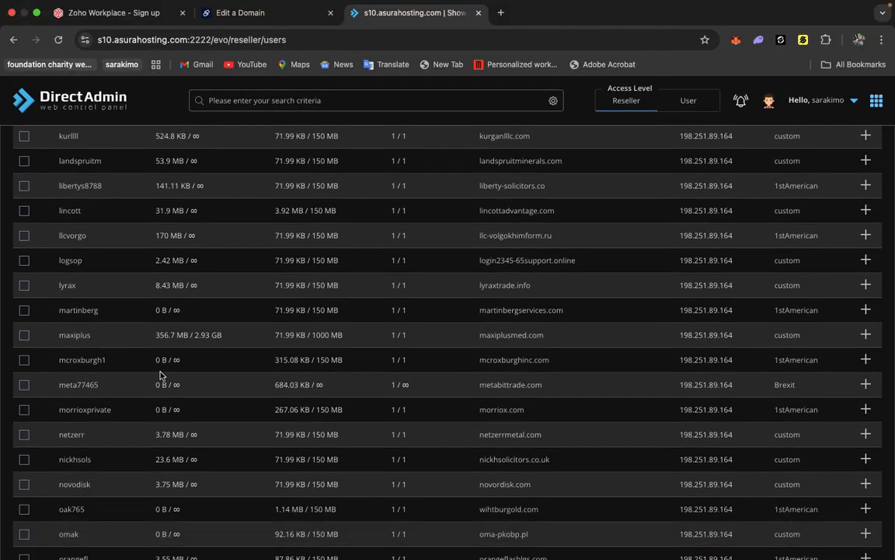
scroll(161, 376, "down", 5)
left_click(122, 471)
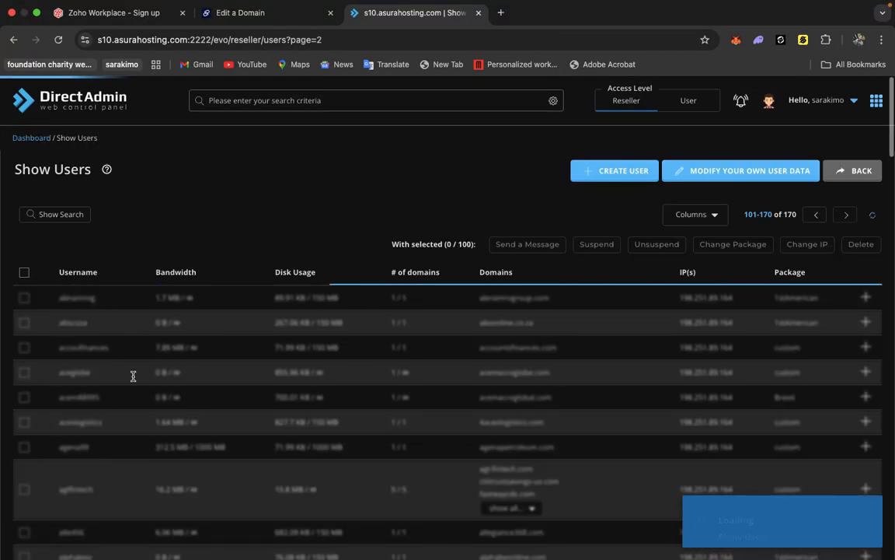
scroll(94, 408, "down", 5)
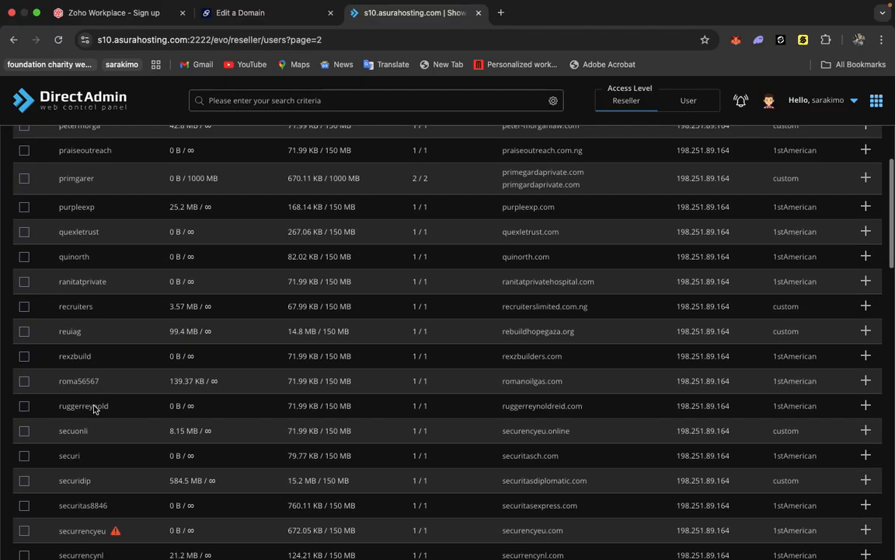
scroll(94, 406, "up", 4)
scroll(94, 405, "down", 10)
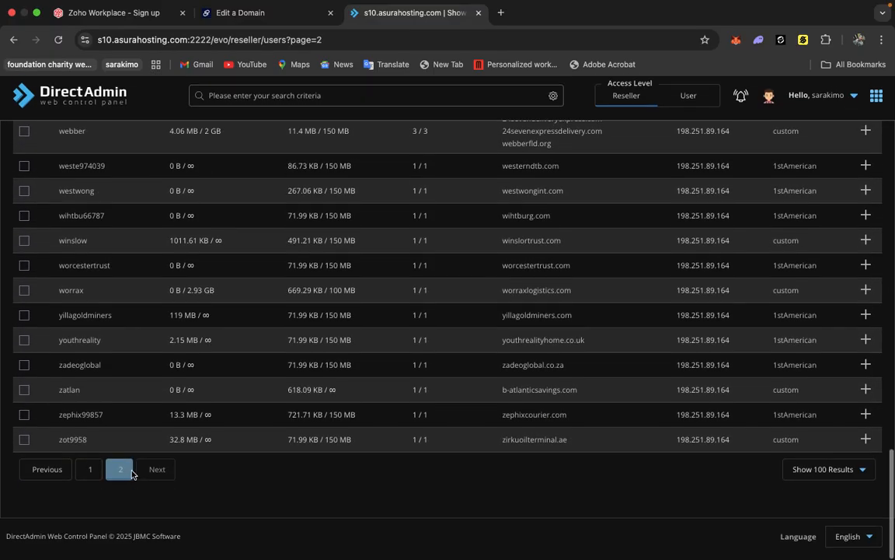
left_click(90, 468)
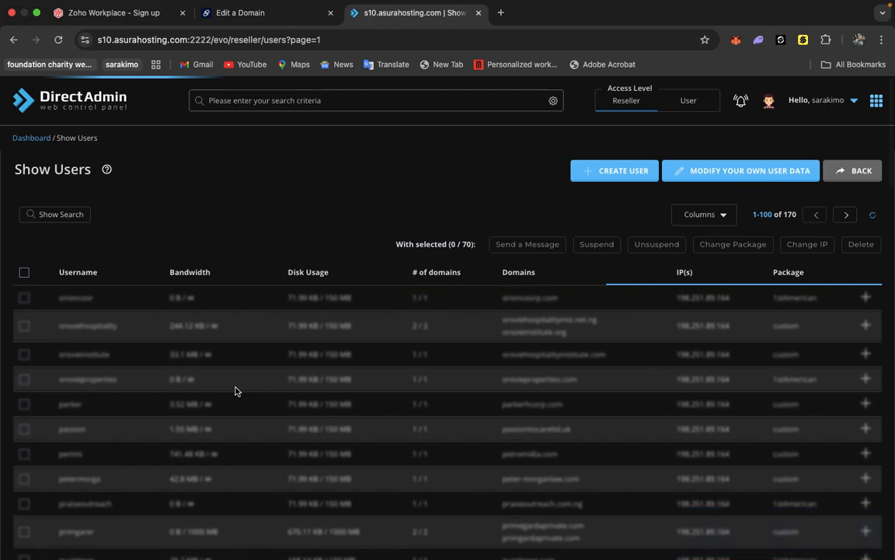
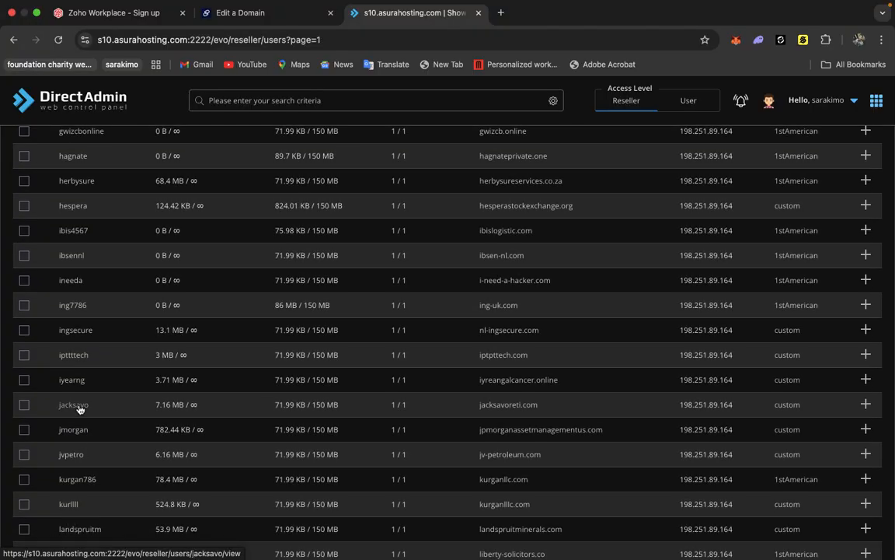
Open the lyrax user from the reseller's user list and log in as that user.
scroll(78, 409, "down", 5)
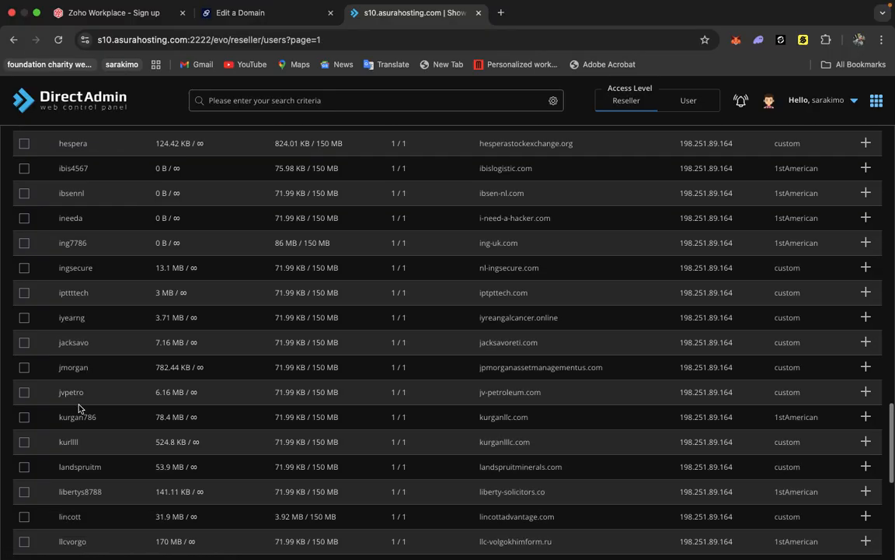
scroll(78, 409, "down", 3)
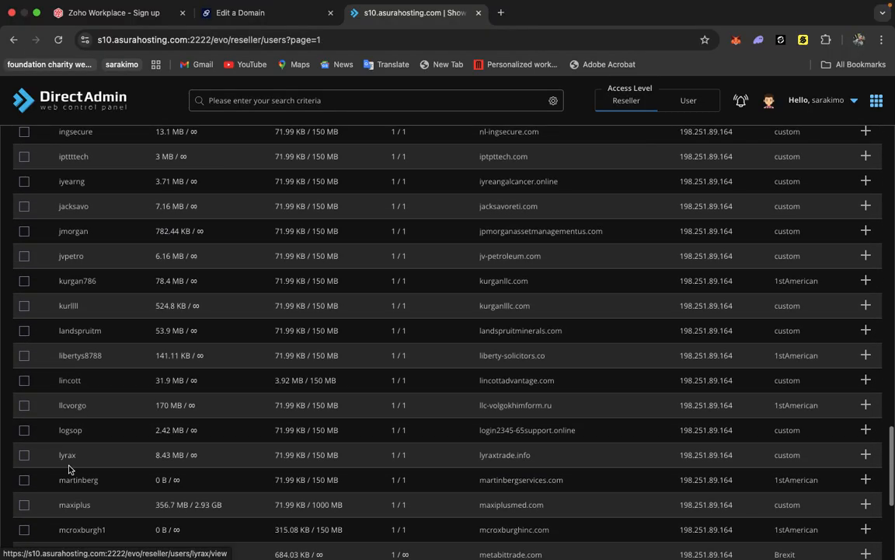
left_click(68, 459)
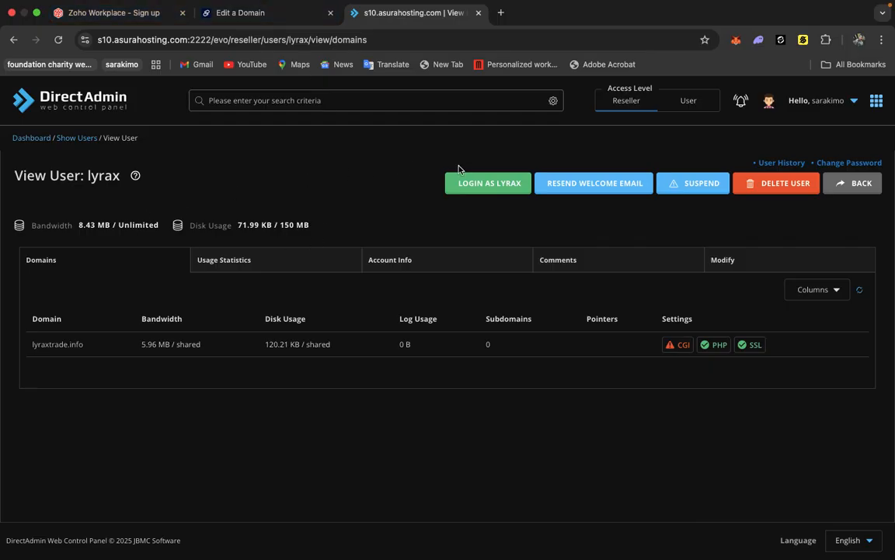
left_click(480, 190)
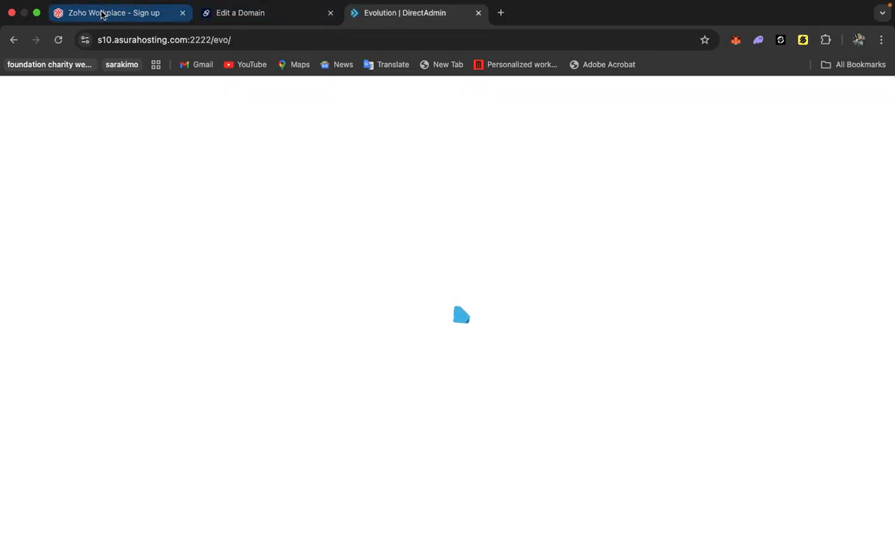
left_click(102, 13)
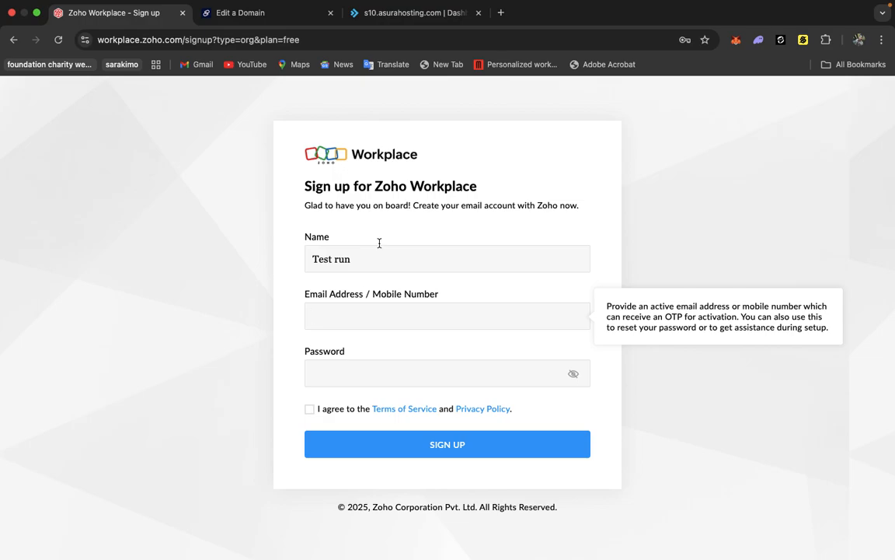
left_click(393, 14)
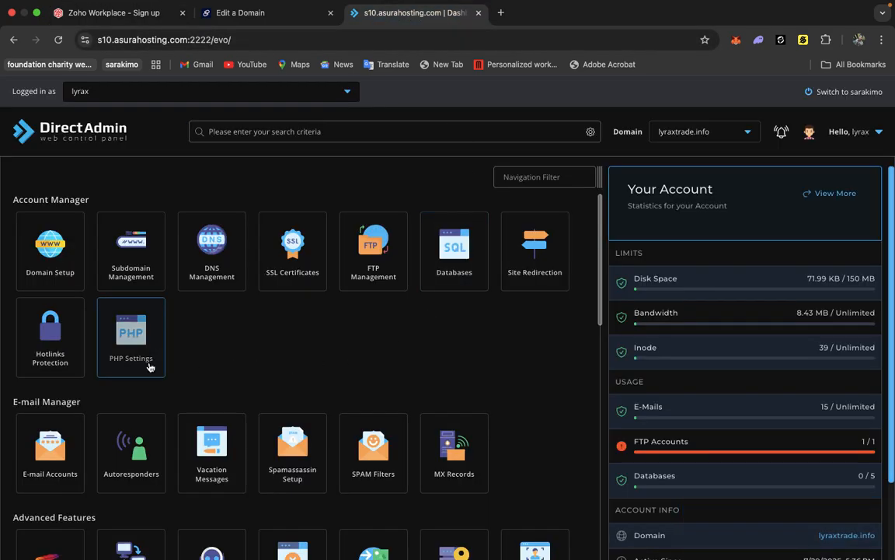
left_click(88, 441)
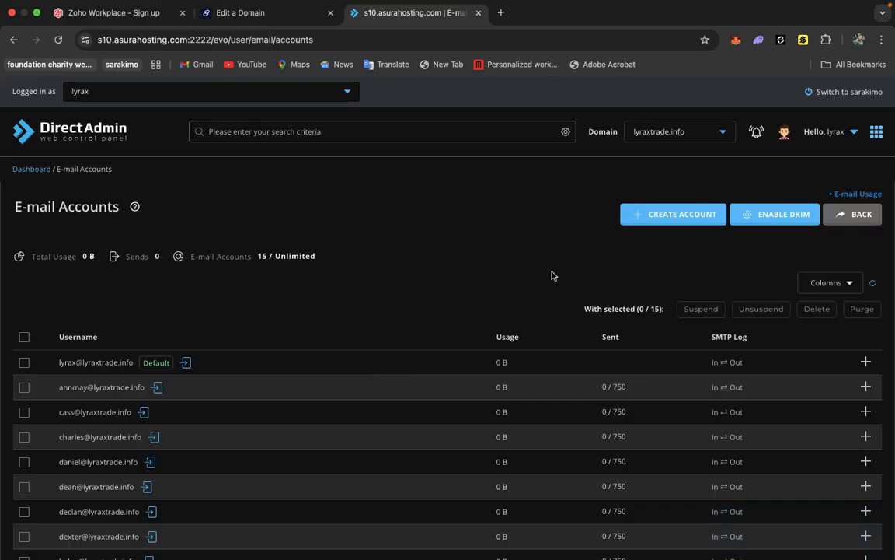
left_click(642, 217)
left_click(338, 251)
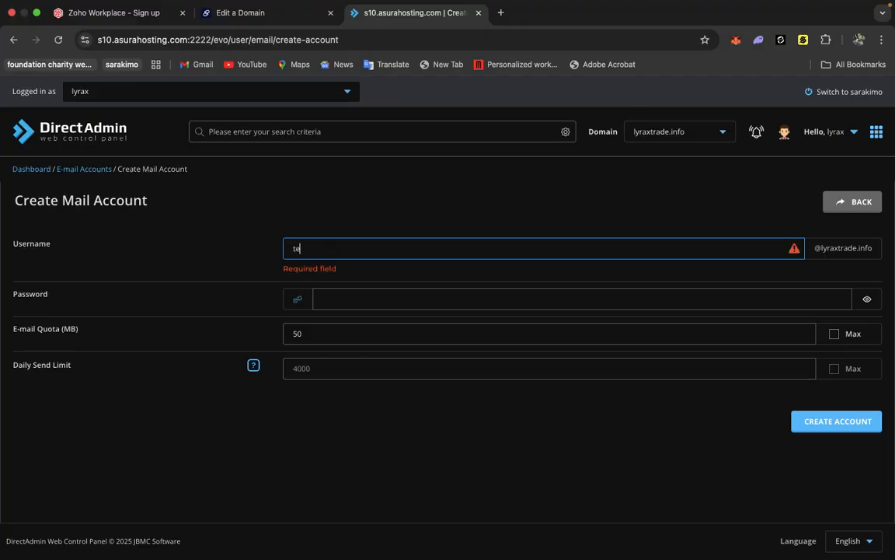
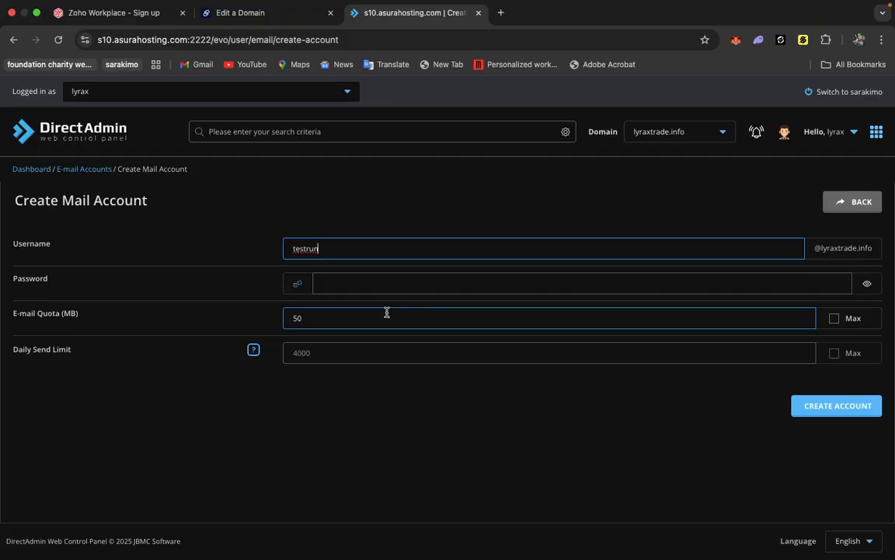
left_click(297, 283)
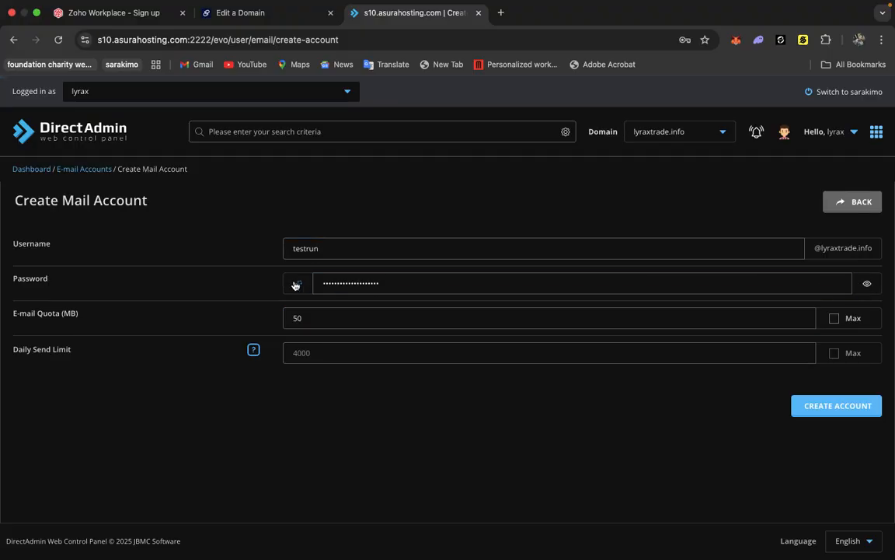
left_click(834, 320)
left_click(839, 404)
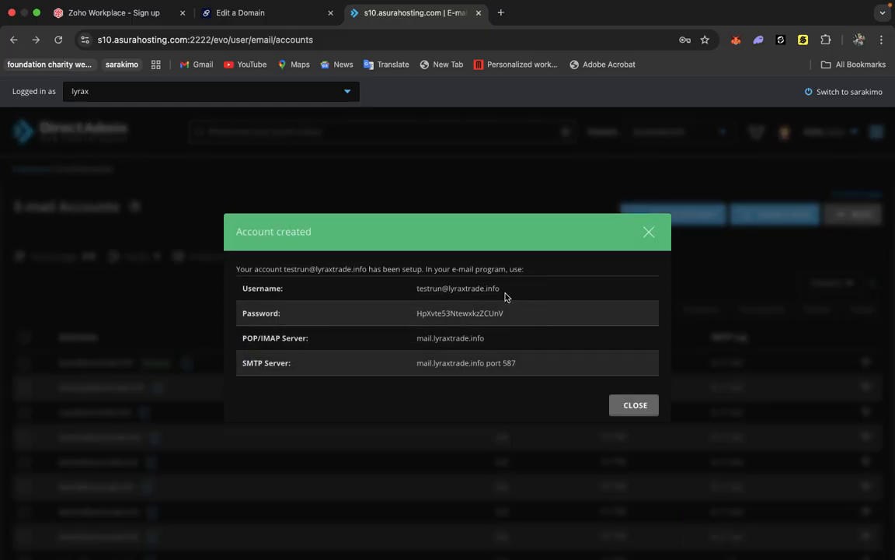
Copy the new account's full e-mail address from the confirmation and close it.
left_click_drag(498, 289, 400, 295)
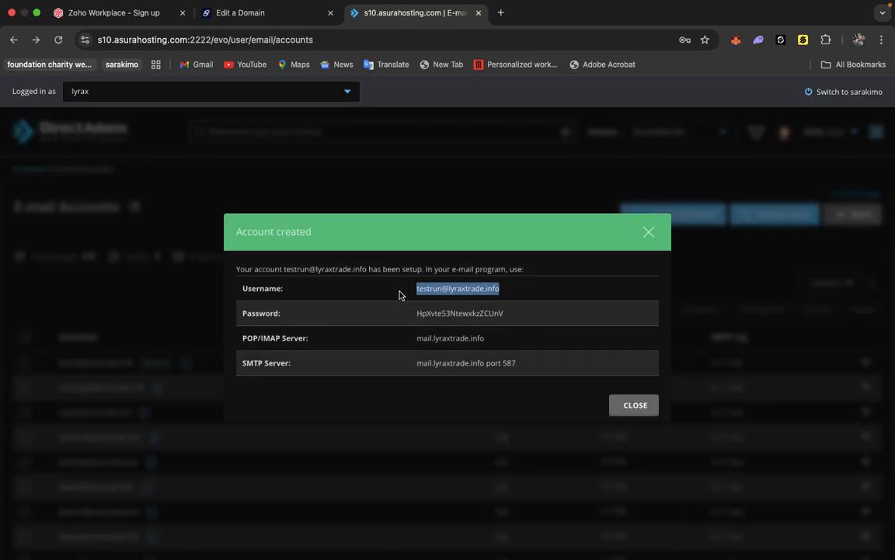
right_click(476, 297)
left_click(495, 321)
left_click(634, 405)
scroll(109, 399, "down", 8)
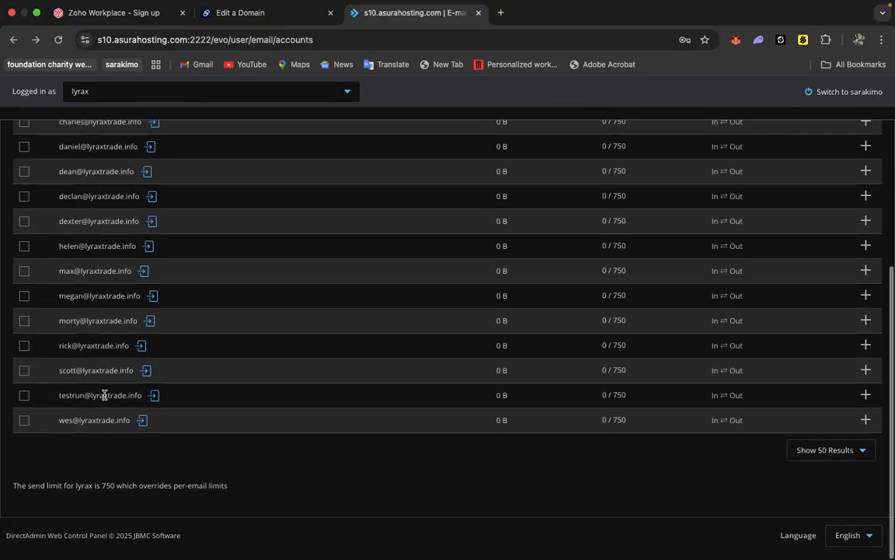
scroll(139, 342, "up", 3)
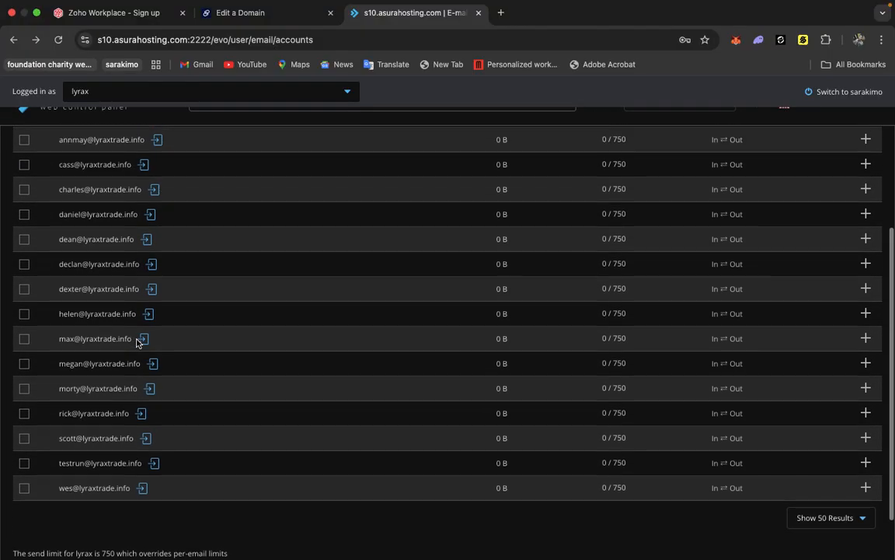
scroll(138, 342, "down", 1)
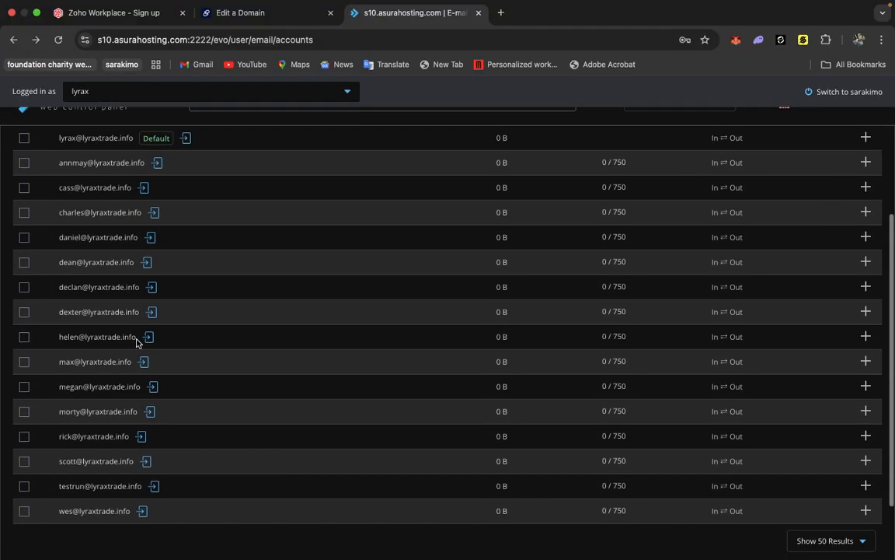
left_click(156, 486)
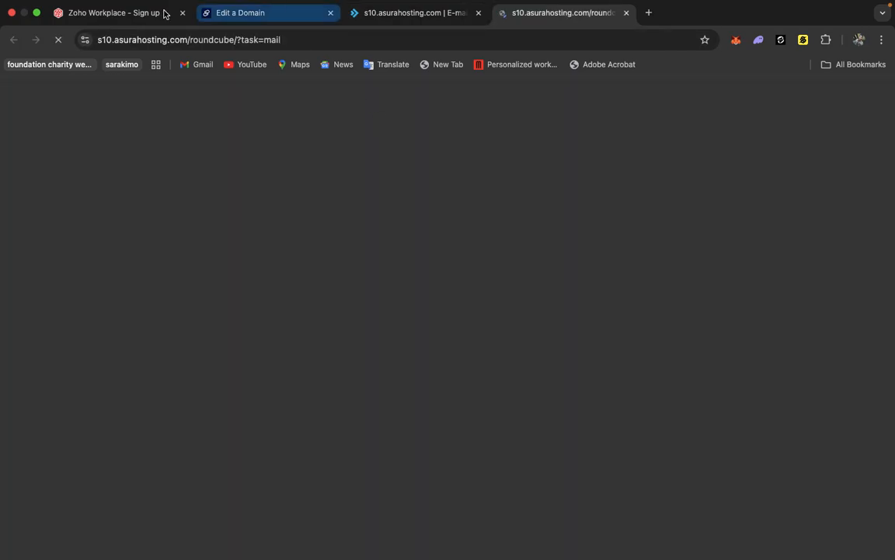
left_click(130, 14)
left_click(380, 319)
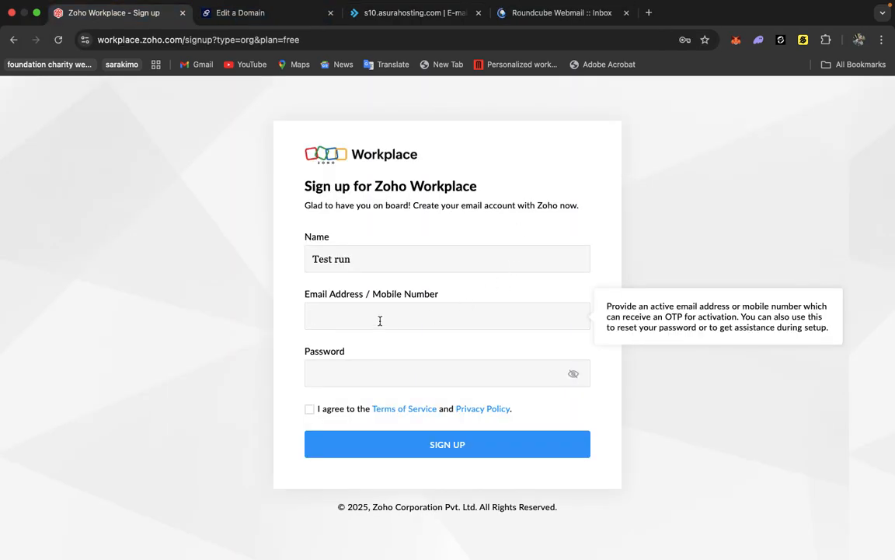
key("super+v")
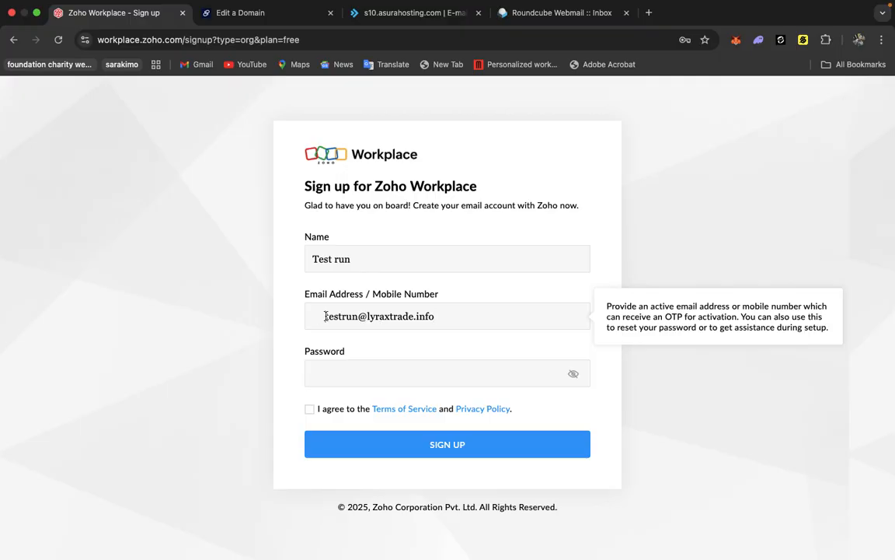
left_click(326, 316)
key("BackSpace")
Enter a password for the Zoho account, accept the terms and submit the sign-up.
left_click(366, 371)
type("•")
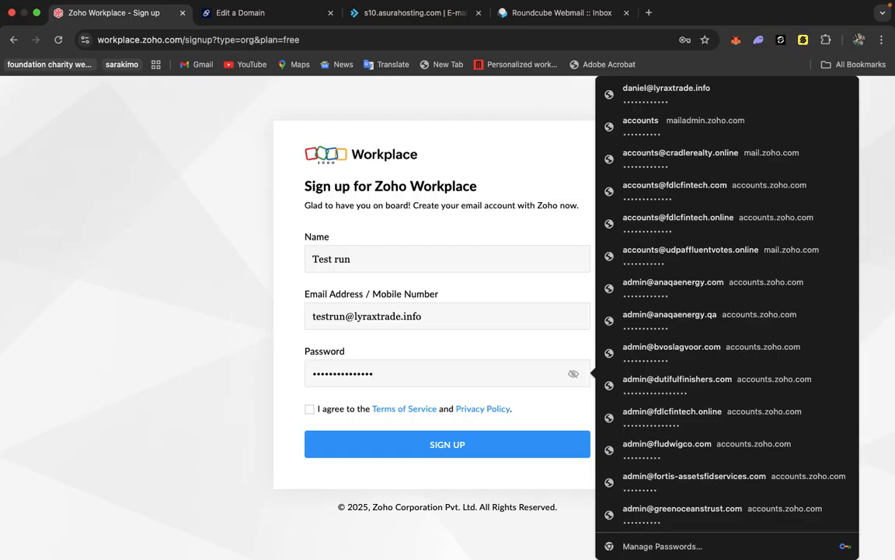
left_click(310, 409)
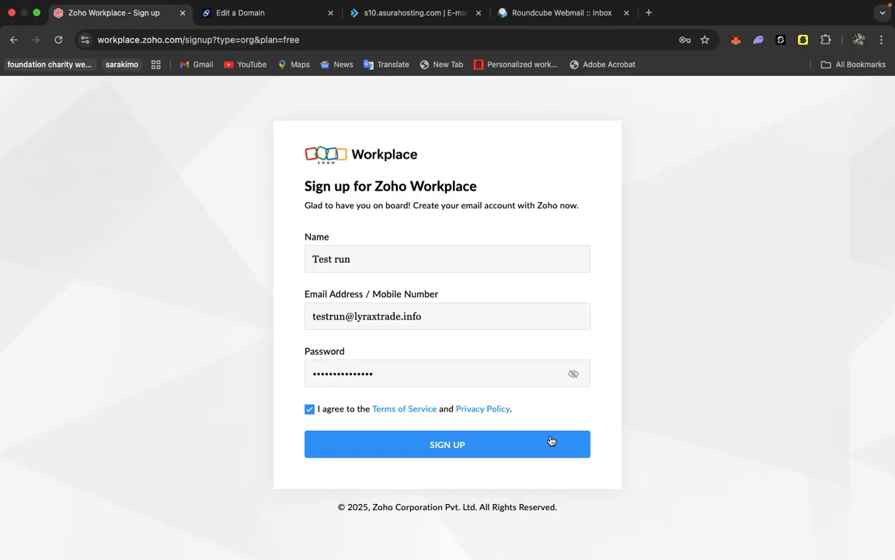
left_click(504, 450)
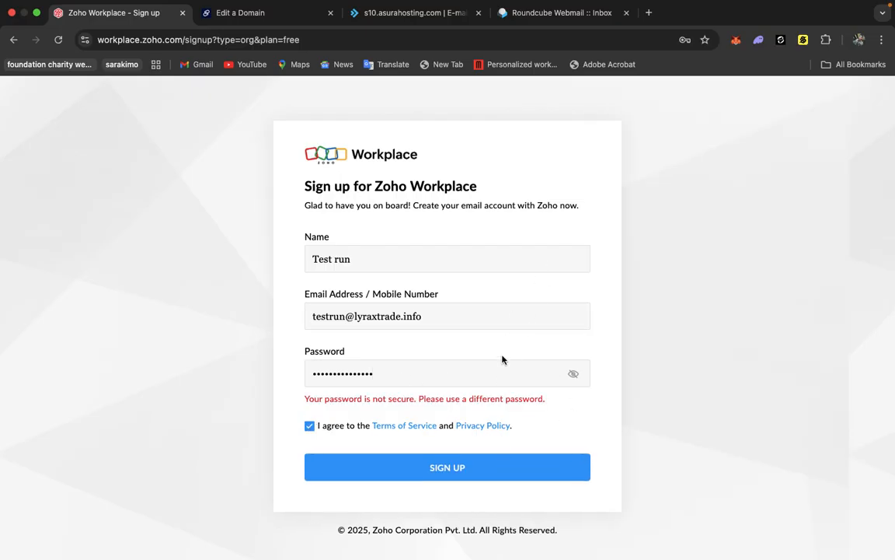
Replace the Zoho account password with a different one and submit the sign-up again.
left_click(386, 372)
key("BackSpace")
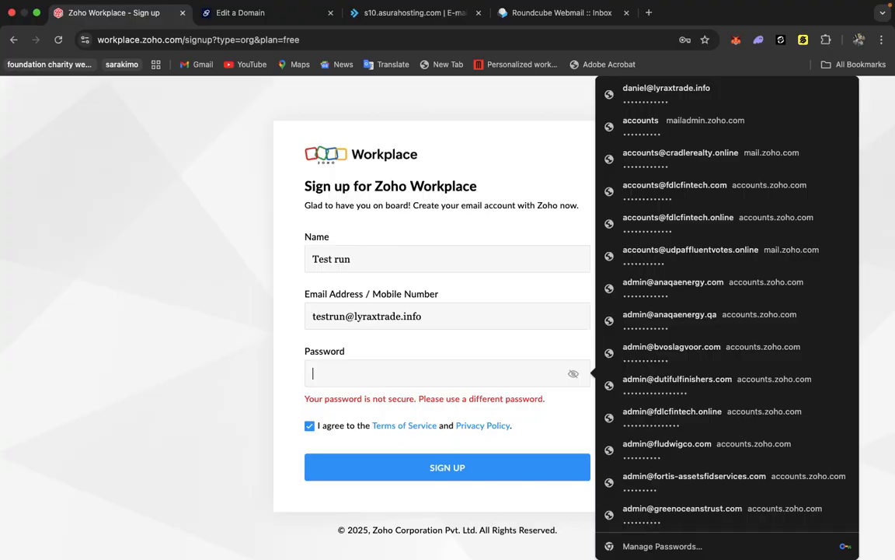
left_click(361, 361)
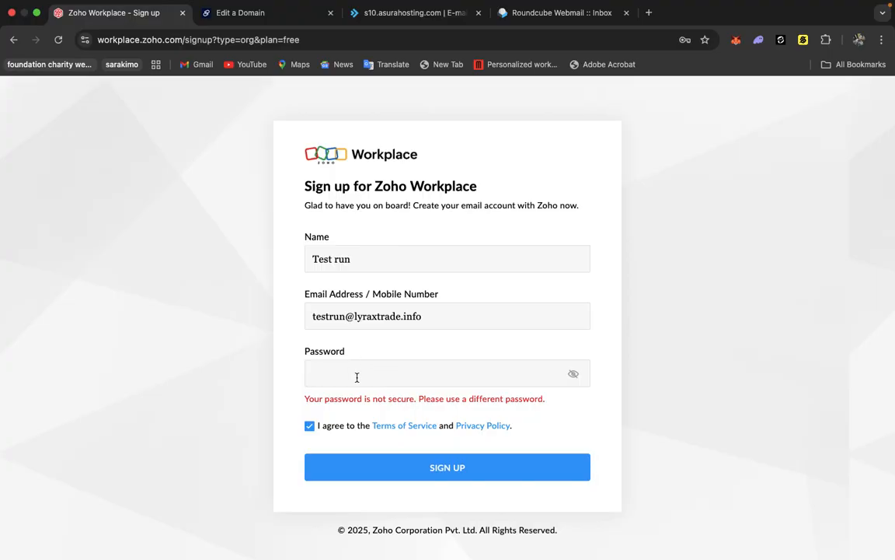
left_click(356, 377)
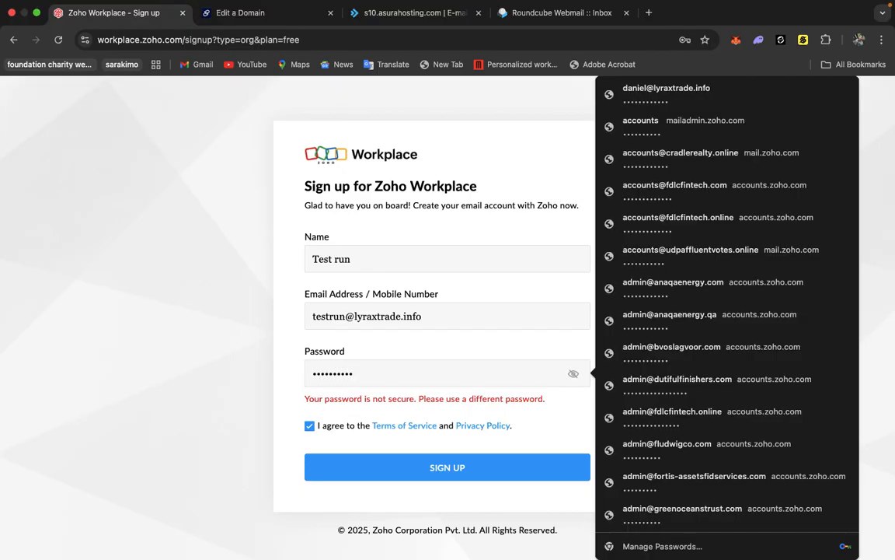
left_click(292, 366)
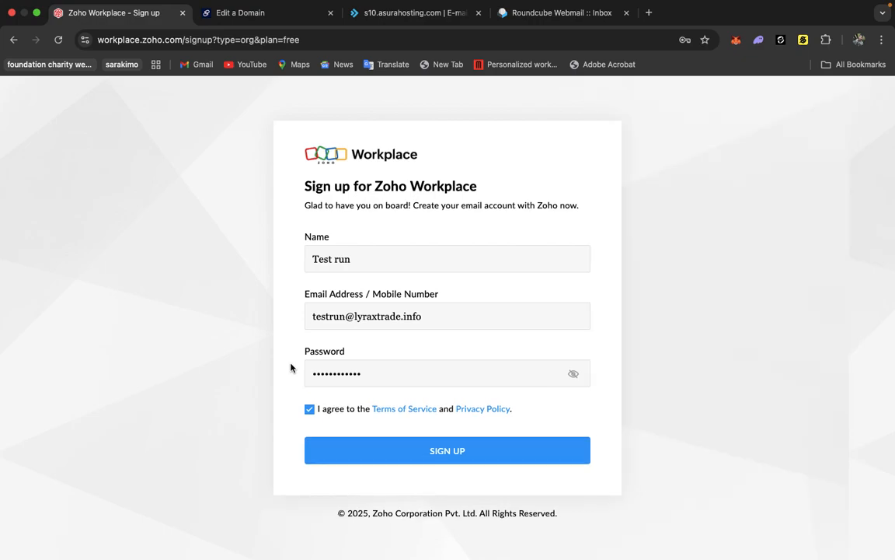
left_click(435, 451)
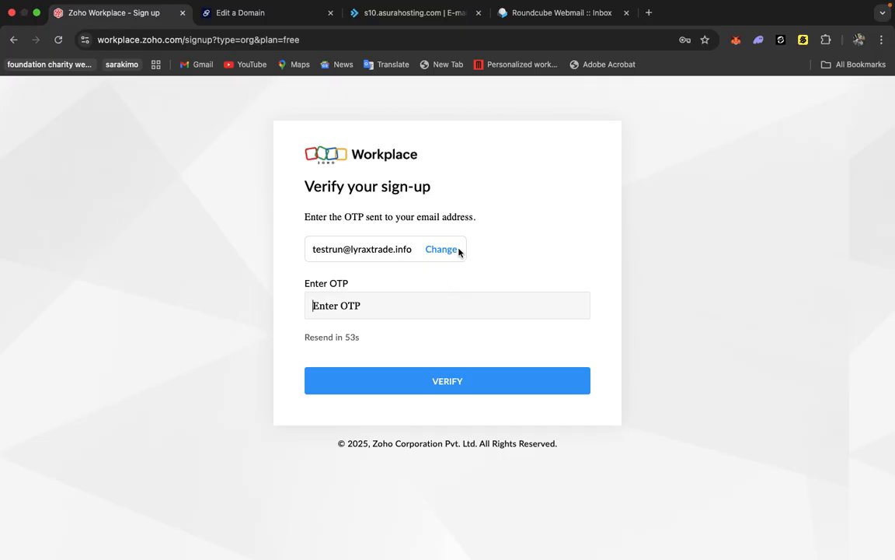
Refresh the webmail inbox to check for the Zoho verification e-mail.
left_click(561, 14)
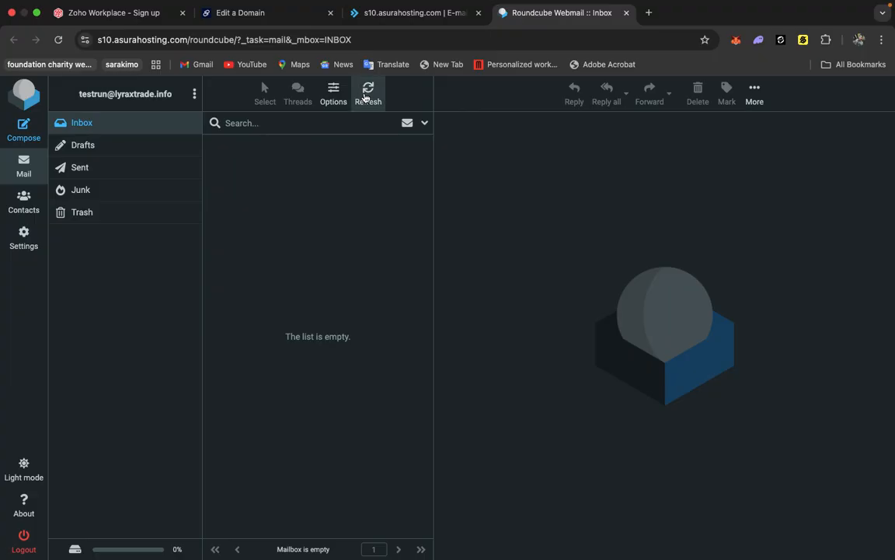
left_click(368, 92)
left_click(117, 25)
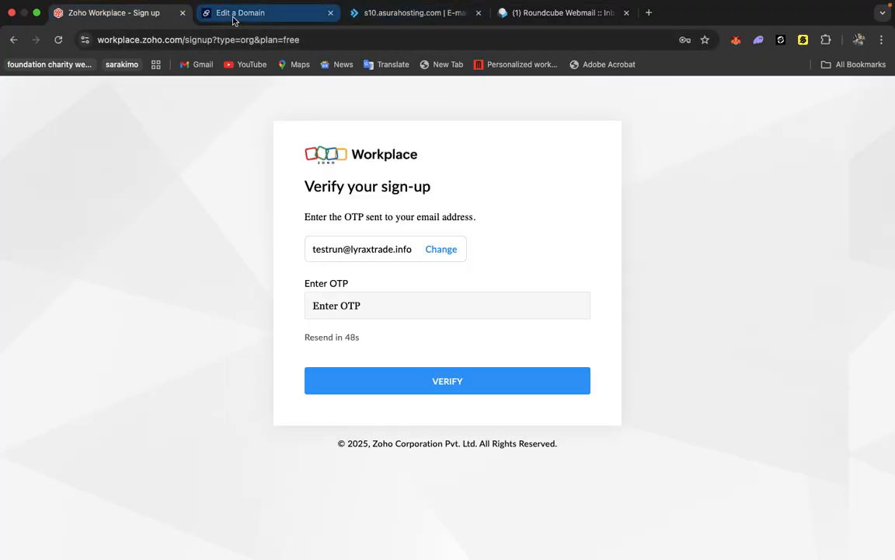
left_click(502, 10)
left_click(363, 108)
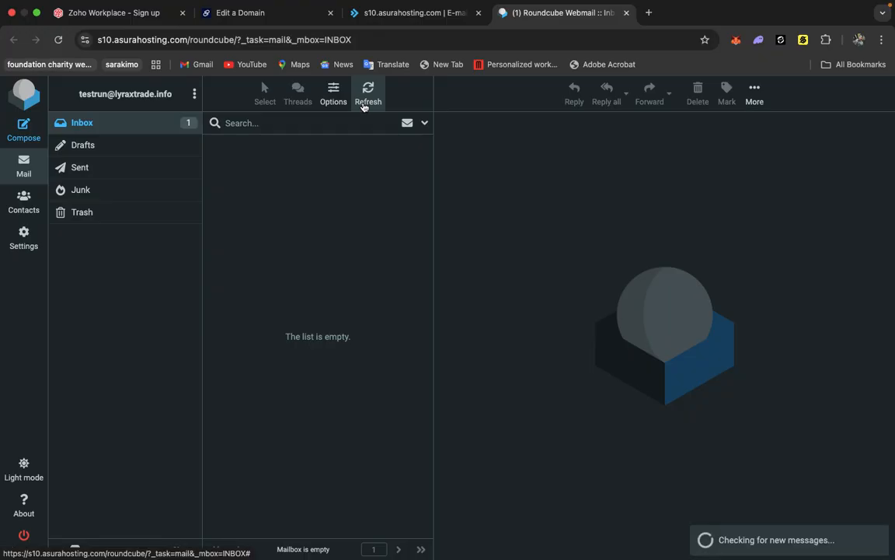
left_click(363, 107)
left_click(363, 108)
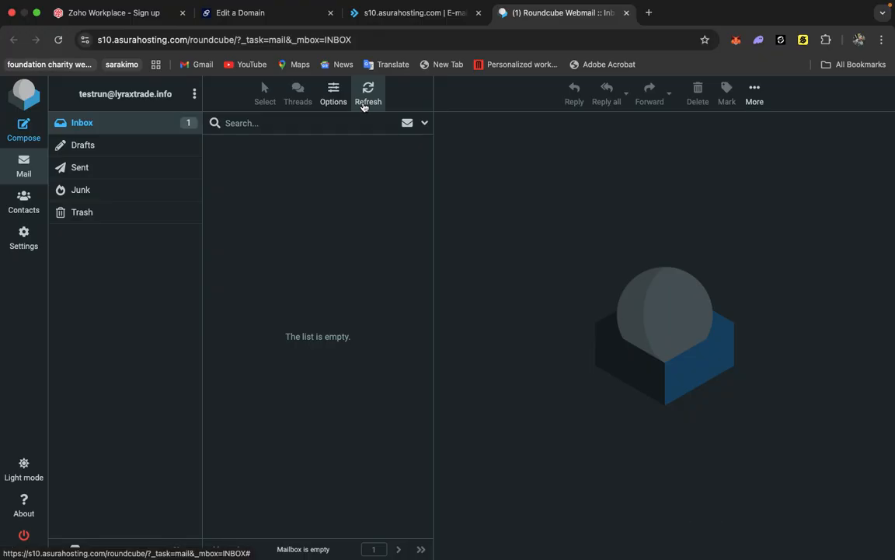
Reload the webmail inbox and open the Zoho Verification Code message.
left_click(408, 15)
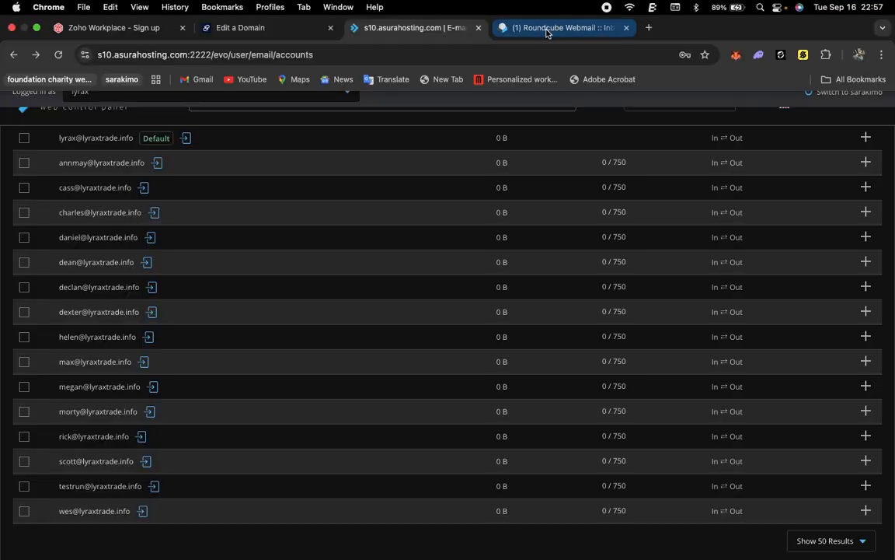
left_click(560, 27)
left_click(232, 27)
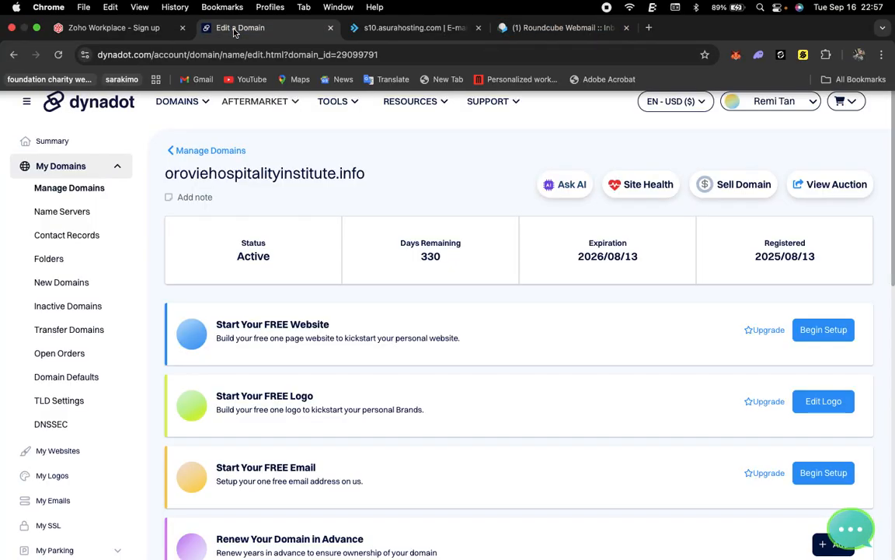
left_click(548, 13)
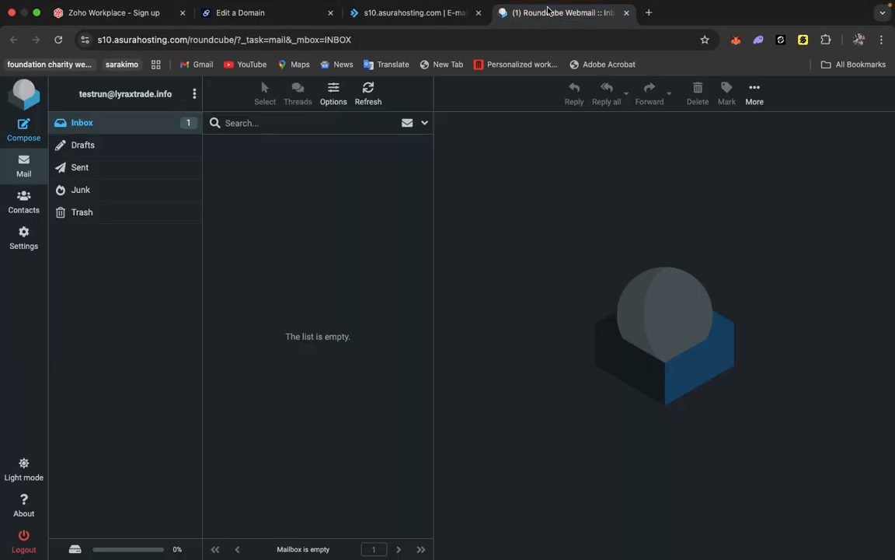
left_click(59, 40)
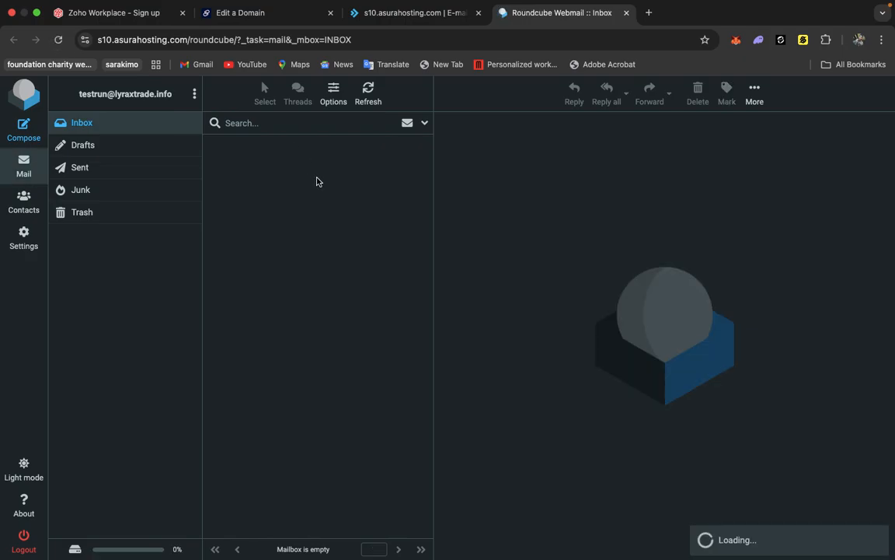
left_click(283, 159)
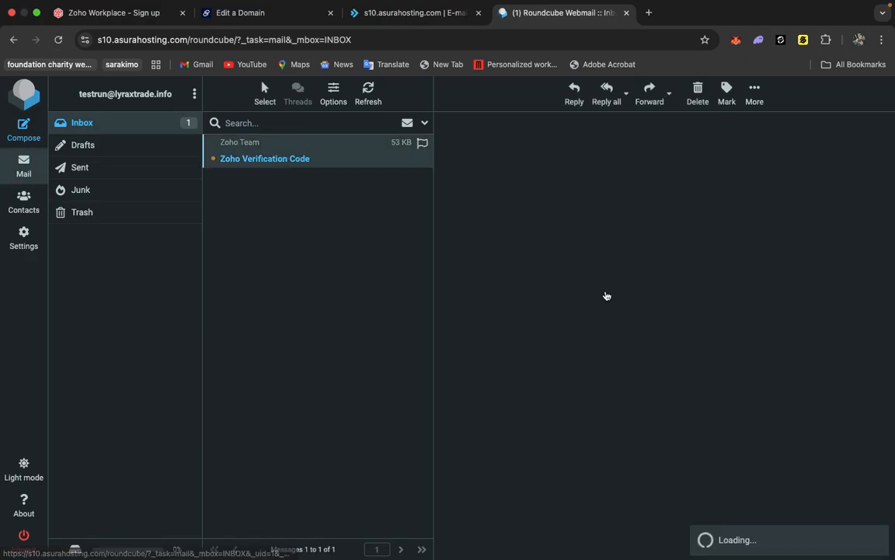
Copy the one-time verification code from the Zoho email and enter it on the Zoho sign-up verification page.
left_click_drag(508, 350, 453, 346)
right_click(460, 346)
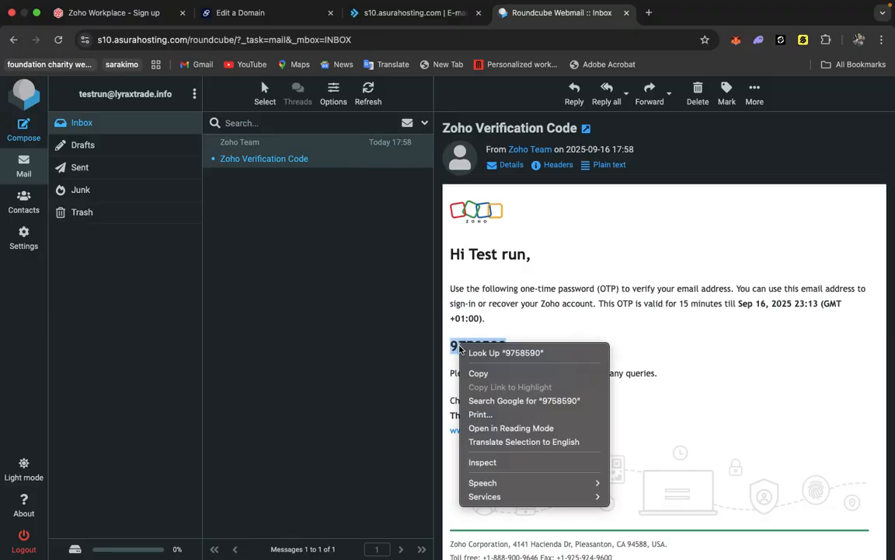
left_click(471, 372)
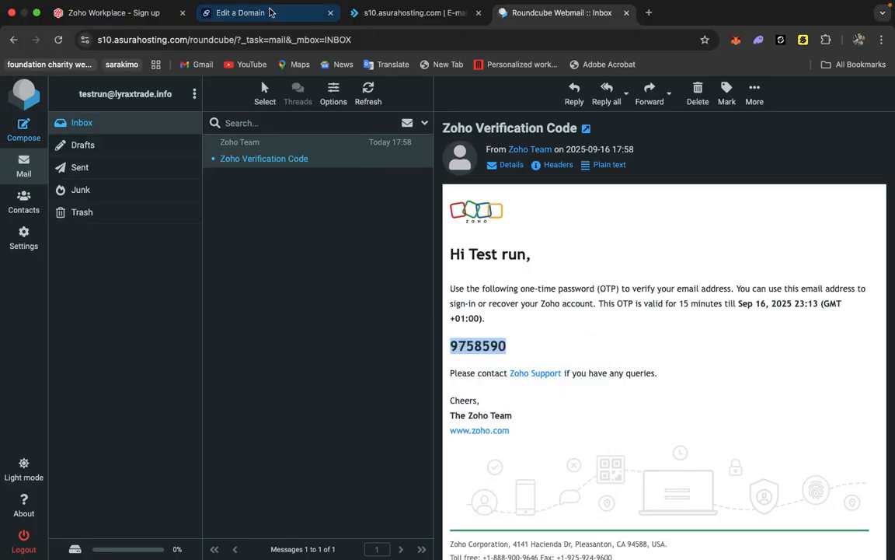
left_click(107, 14)
key("super+v")
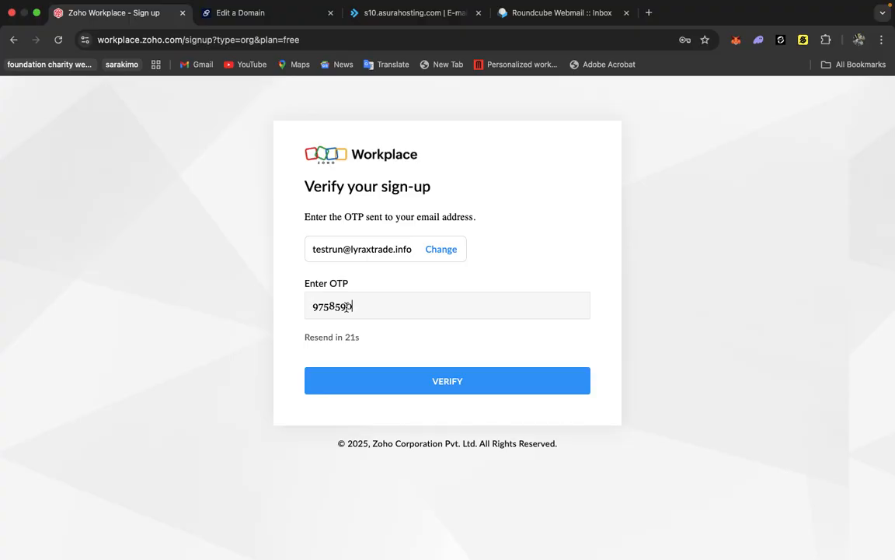
left_click(391, 384)
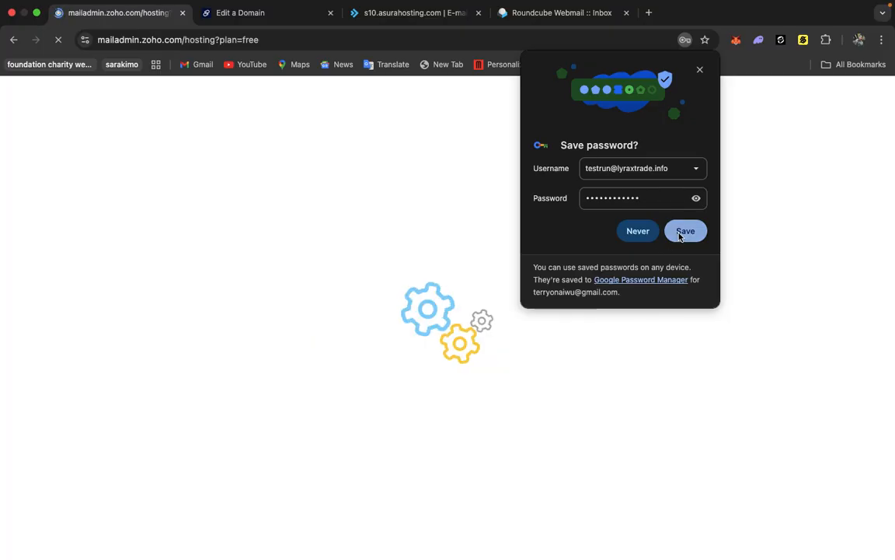
Save the account password in the browser and choose to add an existing domain in Zoho Mail.
left_click(681, 231)
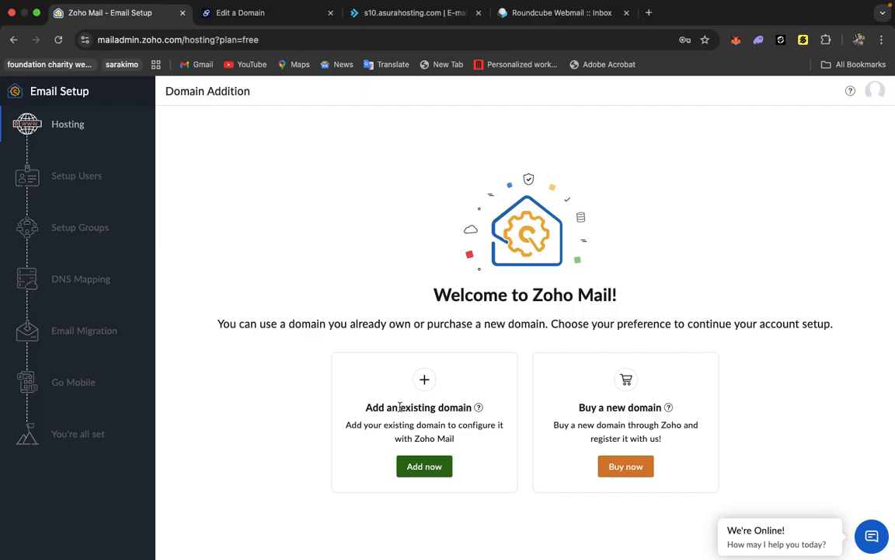
left_click(415, 470)
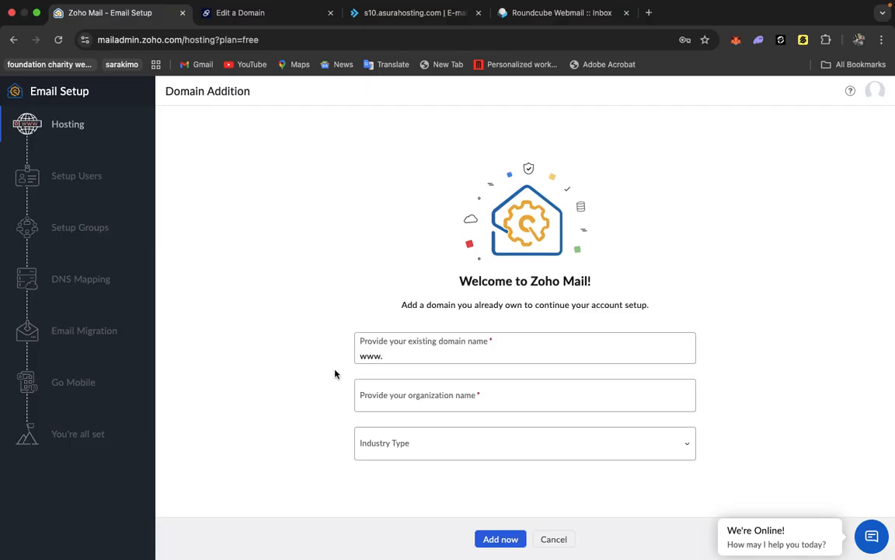
Copy the domain name oroviehospitalityinstitute.info from the Dynadot domain page.
left_click(237, 23)
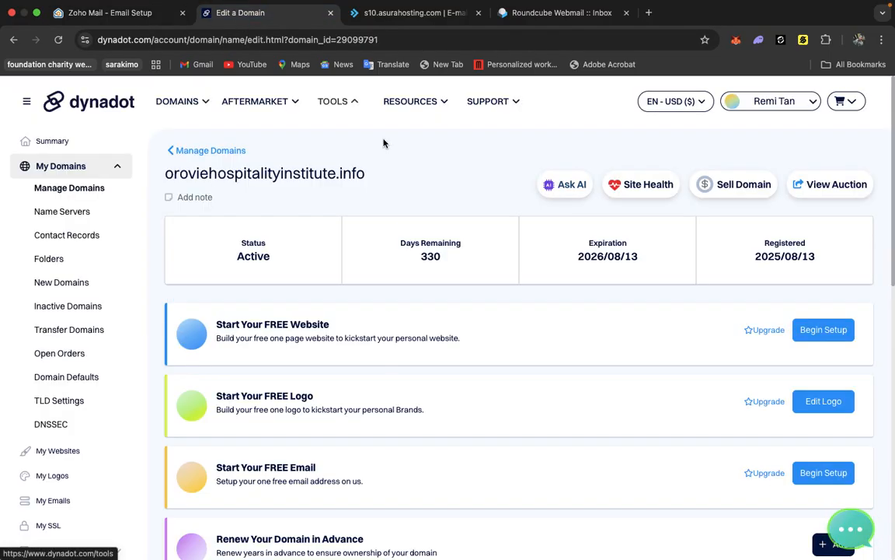
left_click_drag(370, 177, 164, 180)
right_click(182, 176)
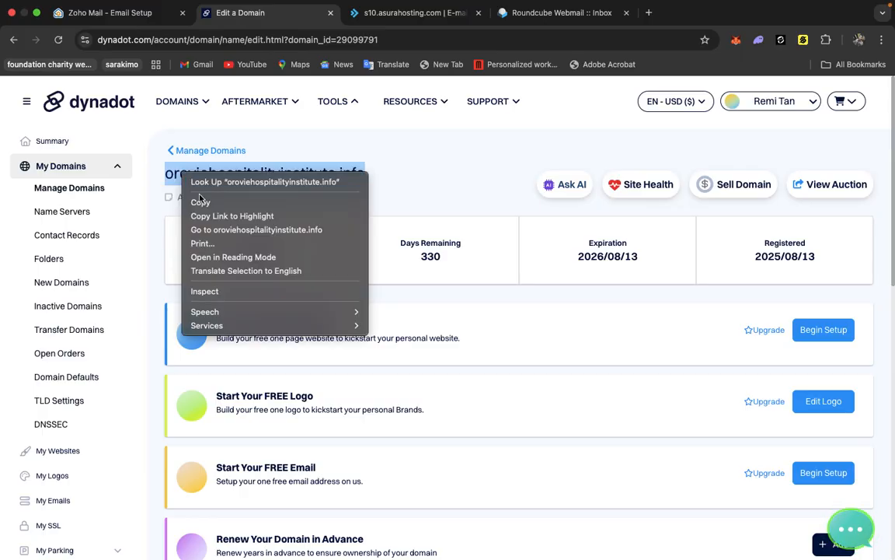
left_click(205, 203)
scroll(406, 195, "down", 8)
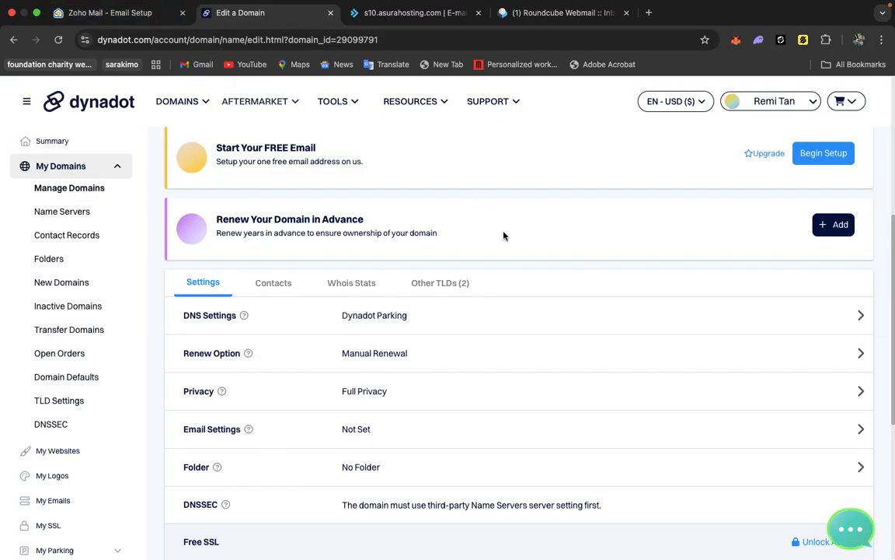
scroll(503, 235, "up", 2)
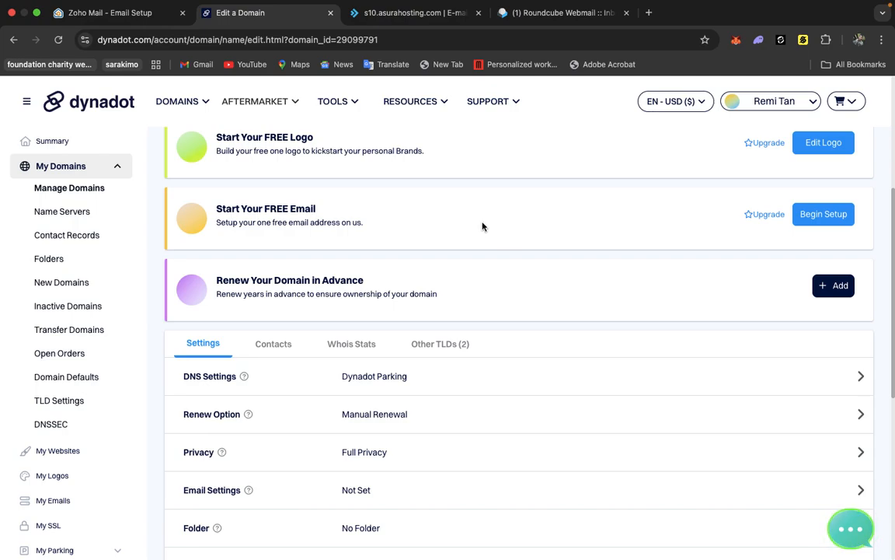
left_click(125, 16)
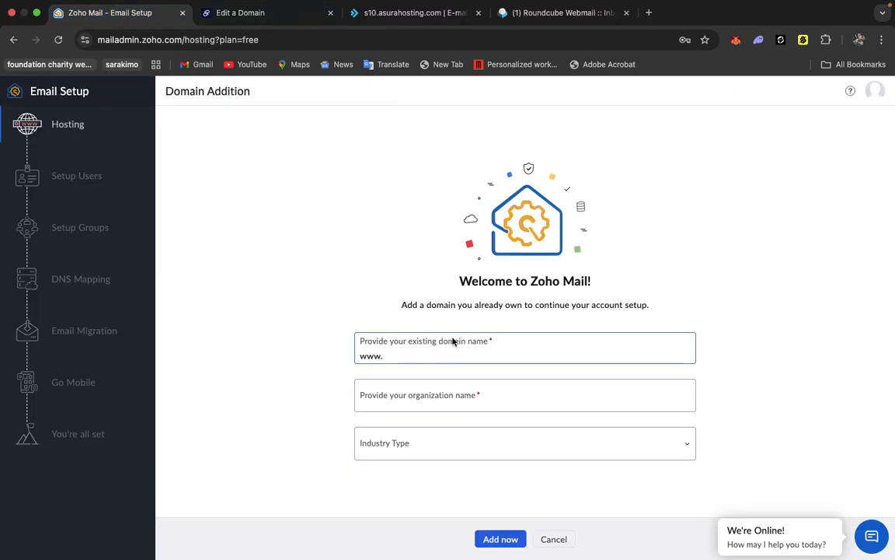
left_click(413, 396)
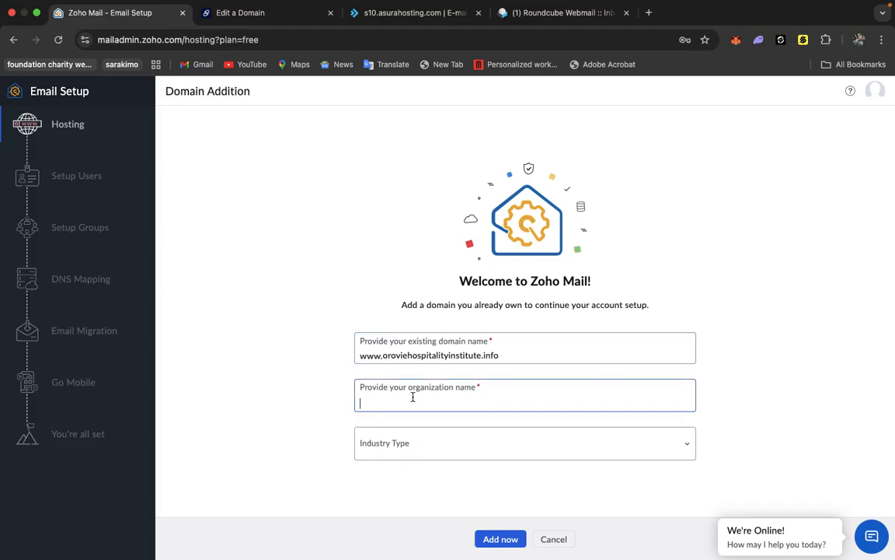
type("Orovie")
left_click(427, 448)
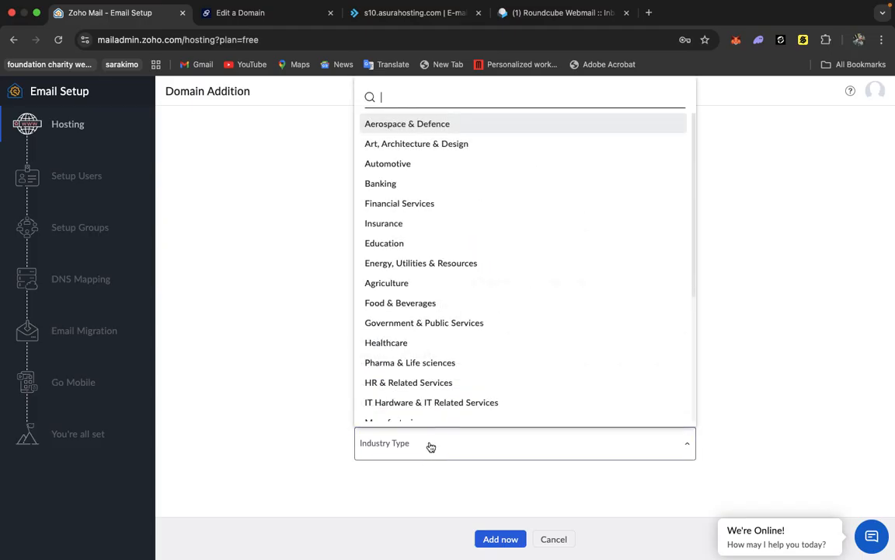
scroll(439, 329, "down", 5)
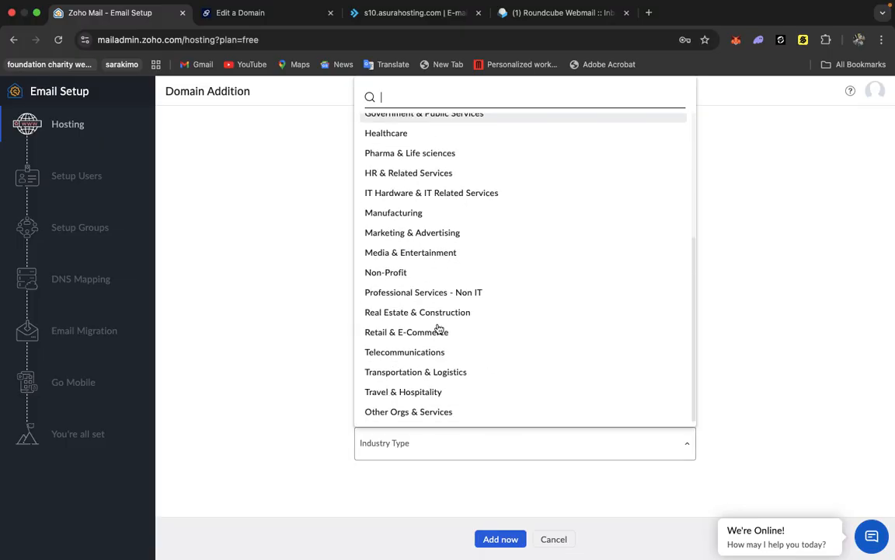
left_click(418, 415)
left_click(510, 537)
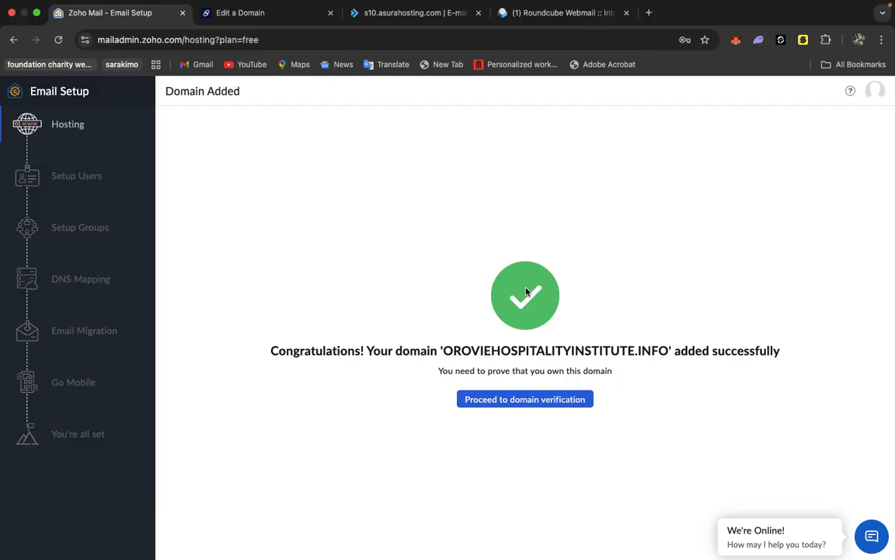
Proceed to domain verification and copy the TXT verification value.
left_click(499, 399)
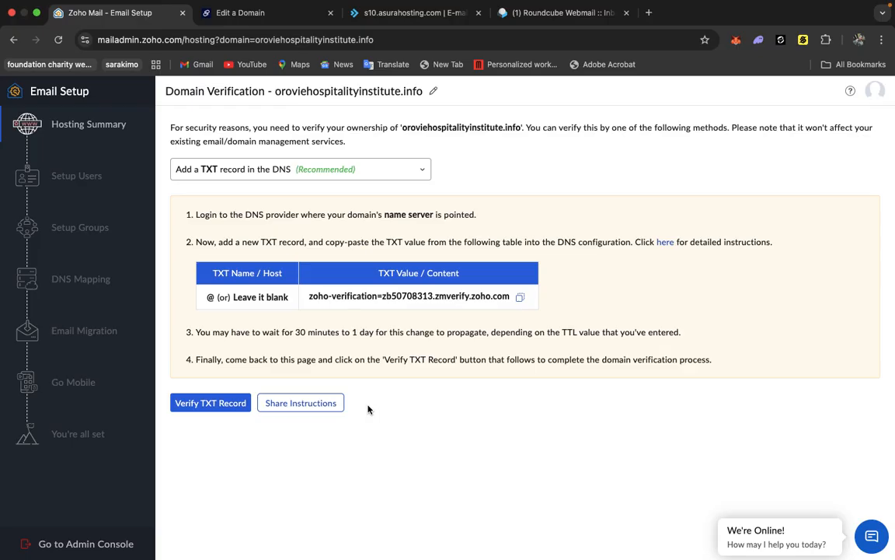
left_click(520, 297)
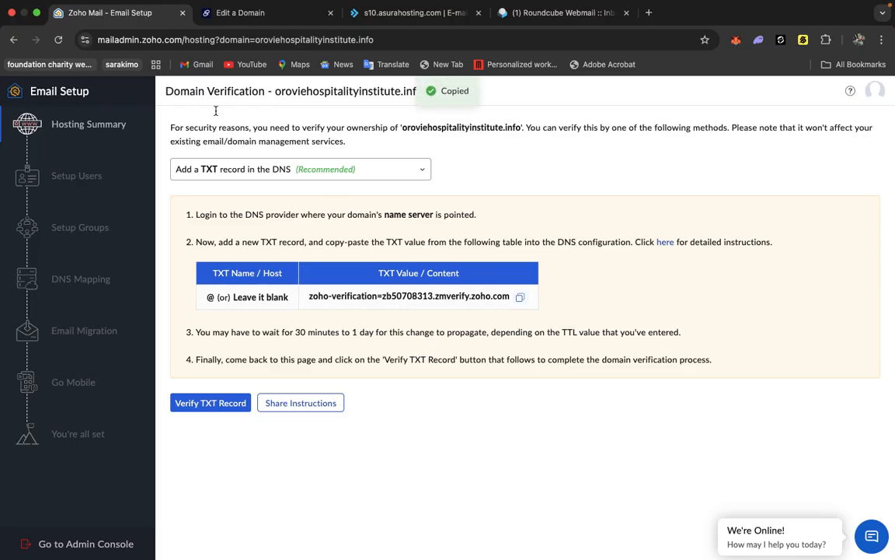
Switch the domain's DNS settings in Dynadot from parking to Dynadot DNS.
left_click(247, 14)
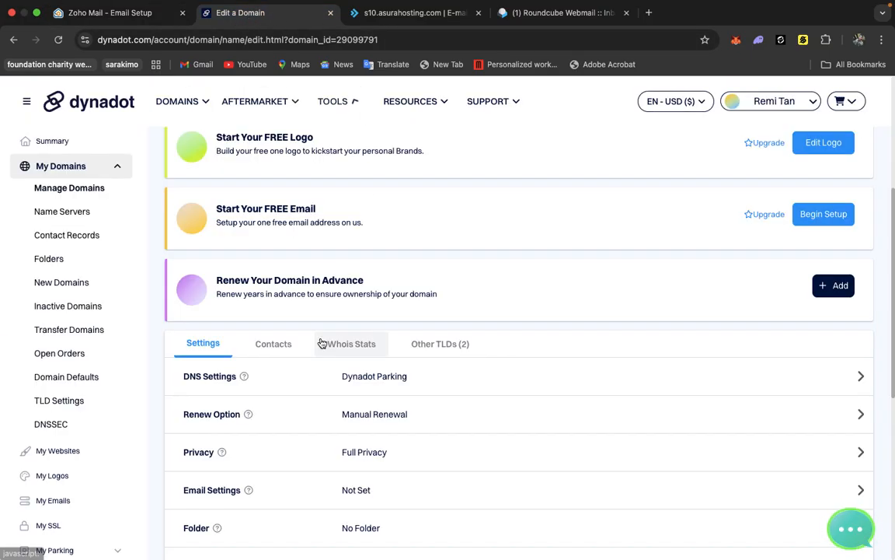
scroll(320, 324, "down", 2)
scroll(321, 324, "up", 3)
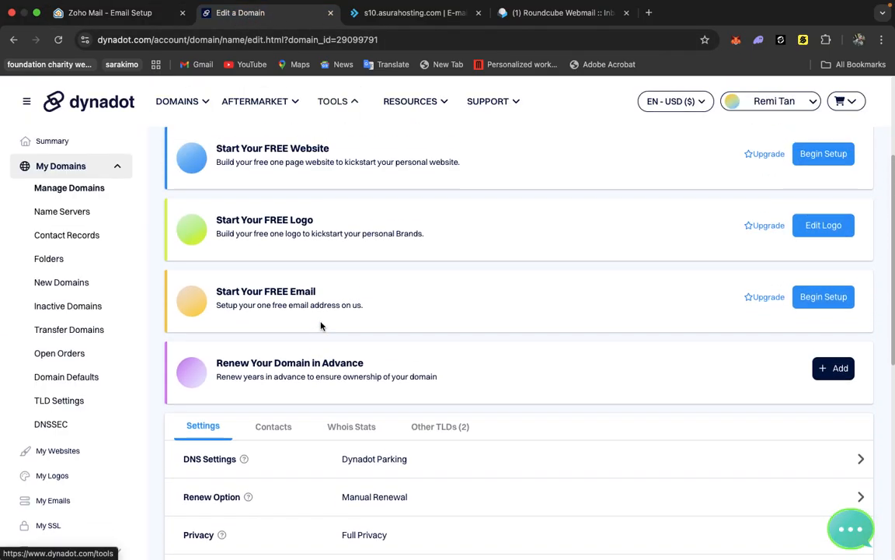
scroll(321, 325, "up", 5)
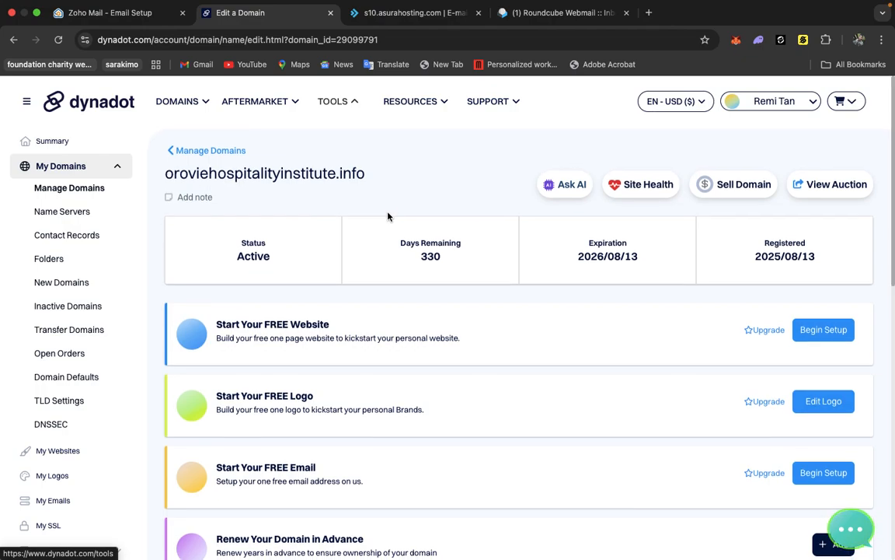
scroll(388, 216, "down", 4)
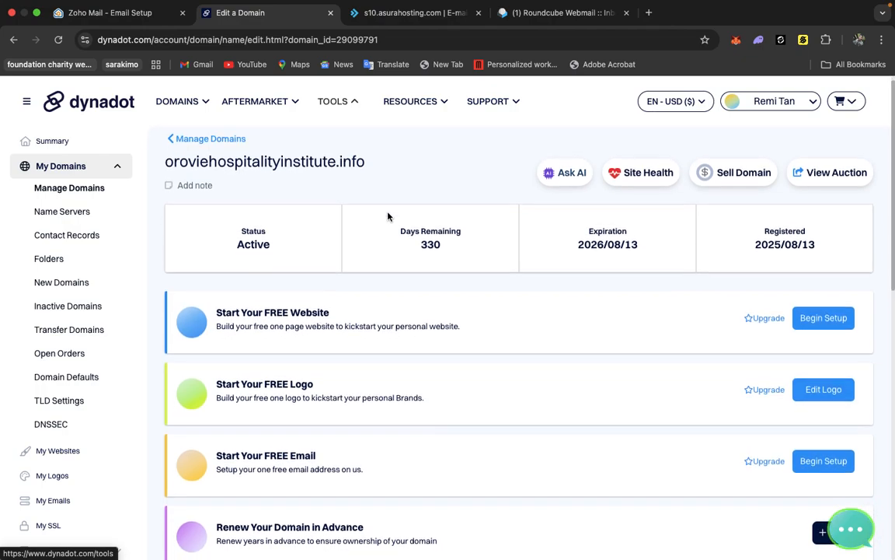
scroll(388, 216, "down", 3)
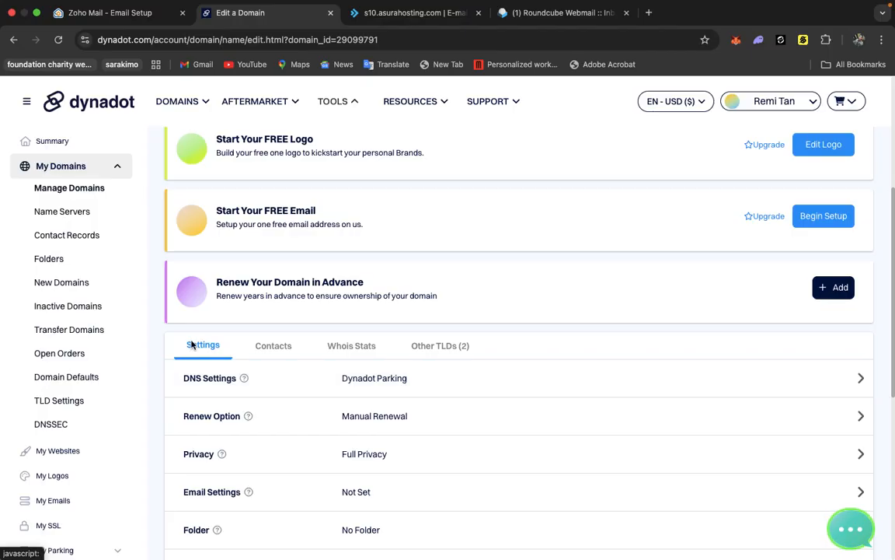
mouse_move(244, 378)
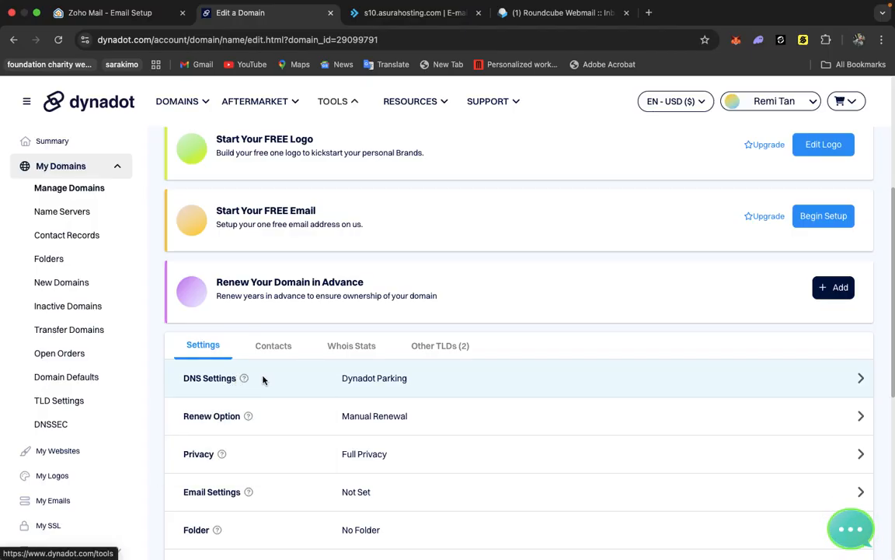
left_click(861, 379)
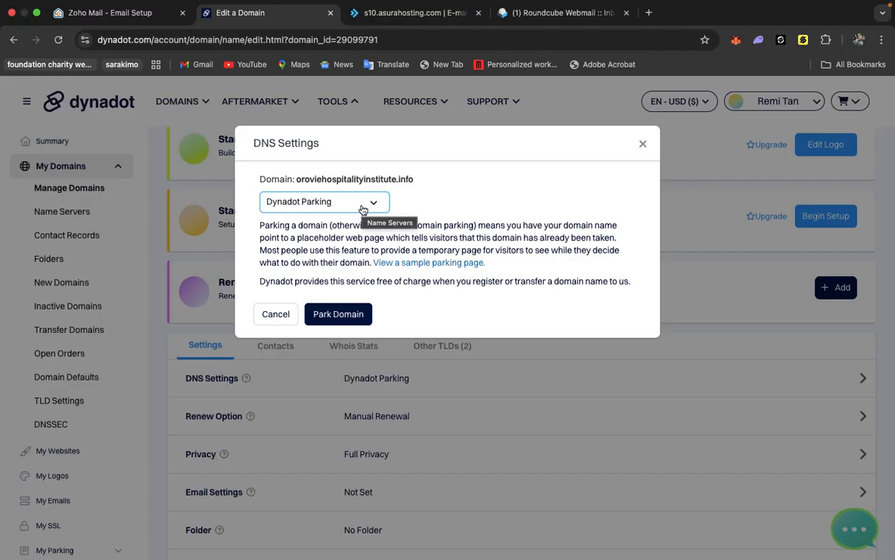
left_click(363, 206)
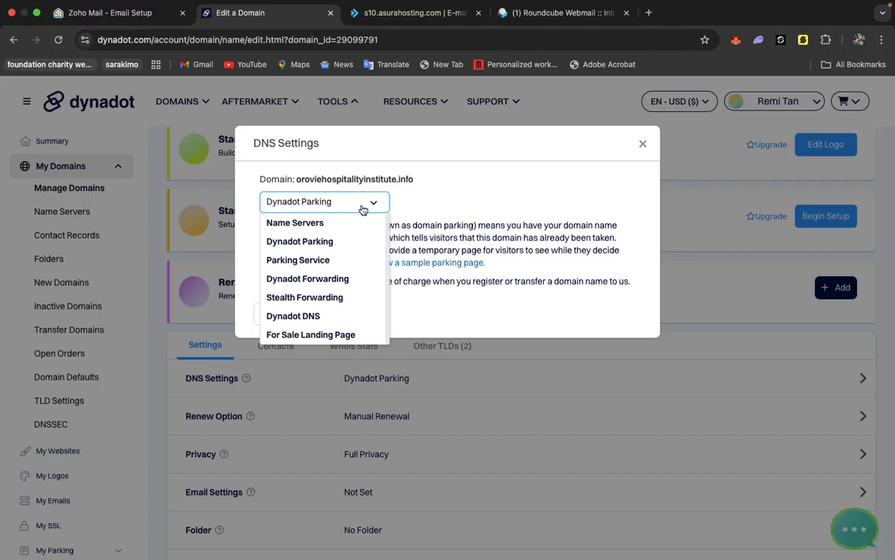
left_click(309, 316)
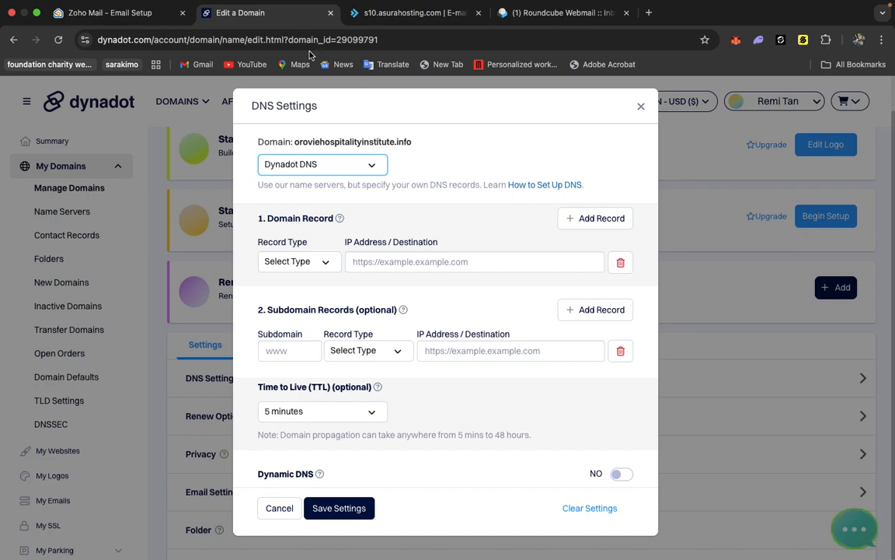
Copy the Zoho TXT verification value again.
left_click(115, 13)
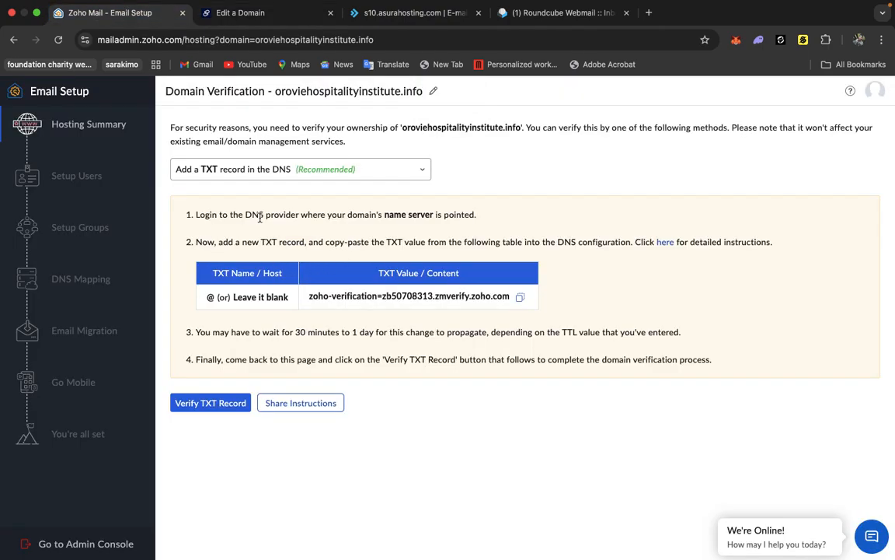
mouse_move(405, 220)
left_click(519, 301)
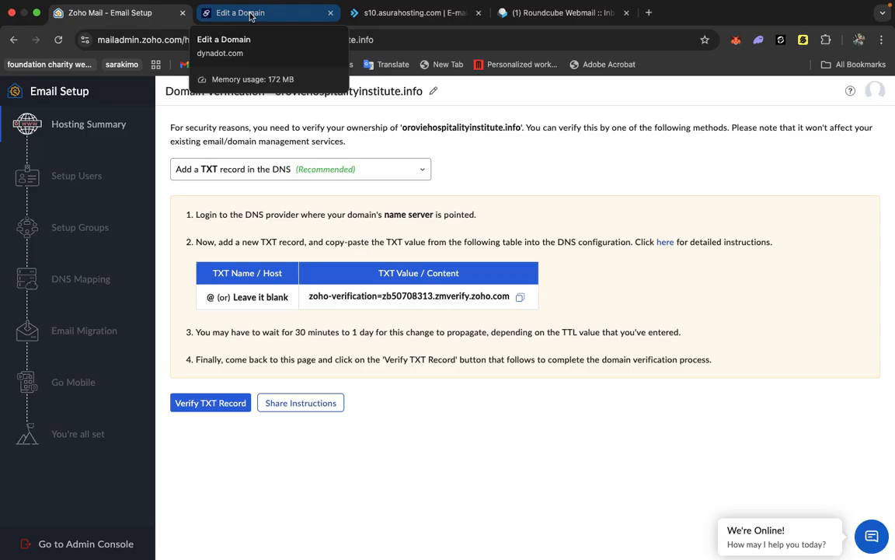
Add a TXT domain record with value zoho-verification=zb50708313.zmverify.zoho.com and save the DNS settings.
left_click(250, 16)
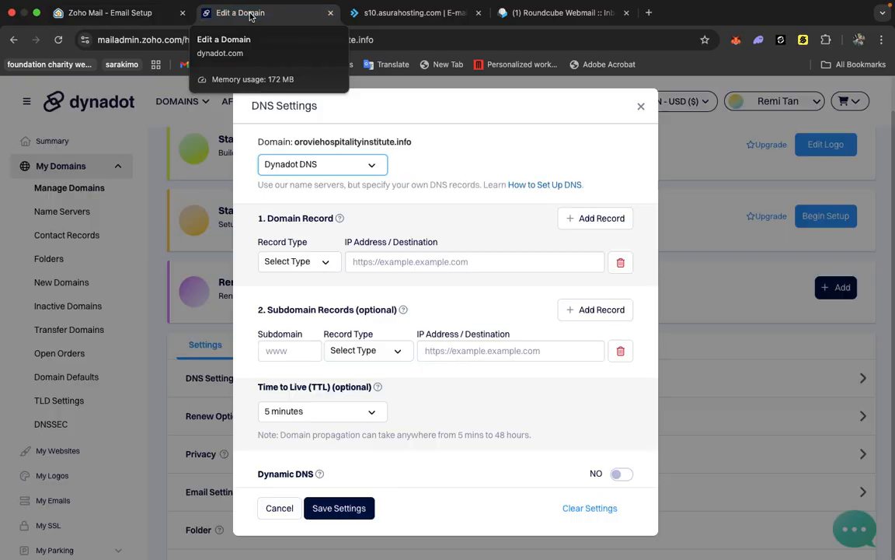
left_click(306, 264)
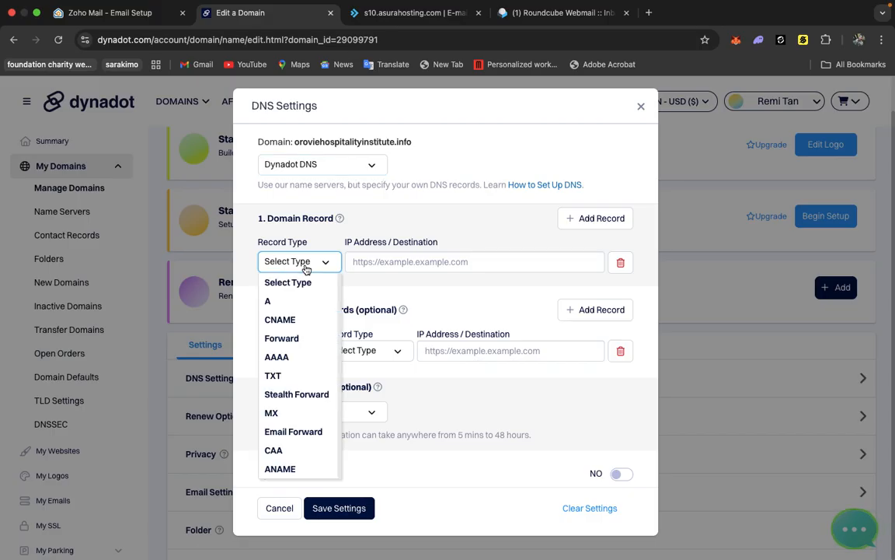
left_click(280, 377)
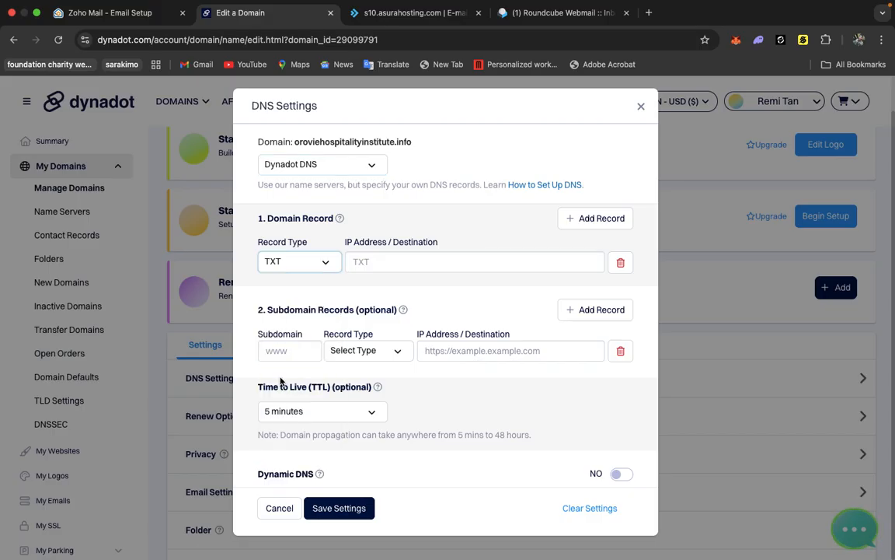
left_click(422, 262)
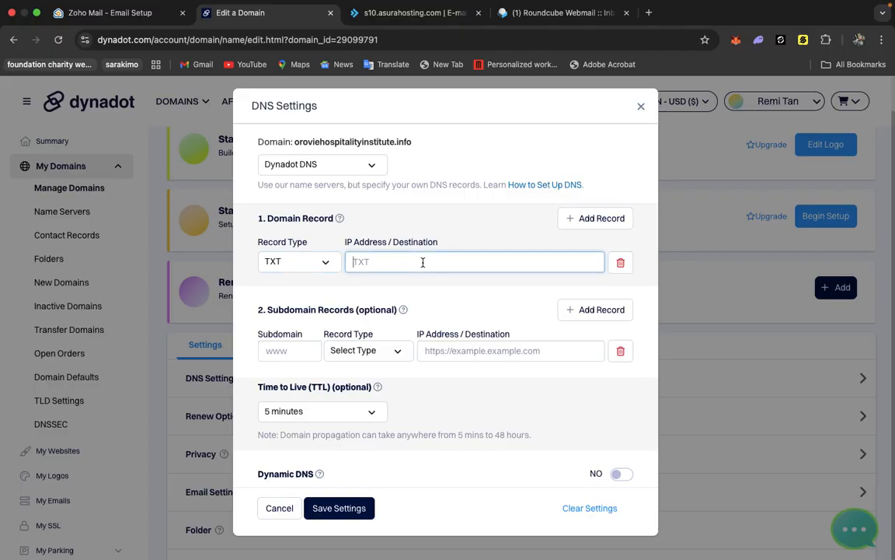
key("super+v")
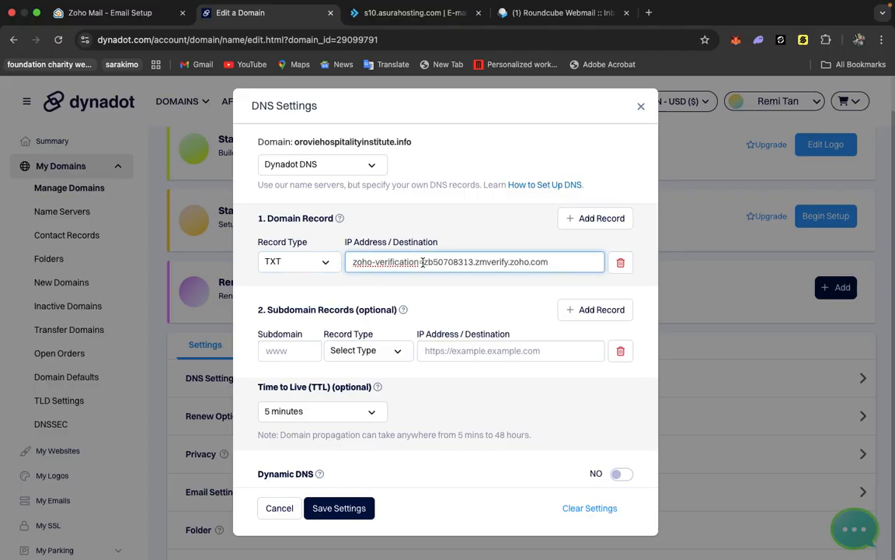
left_click(349, 507)
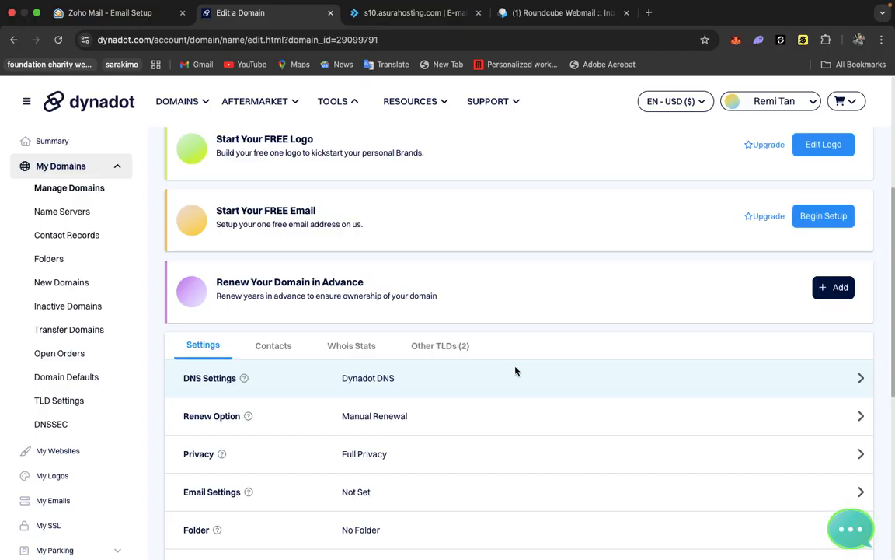
mouse_move(79, 10)
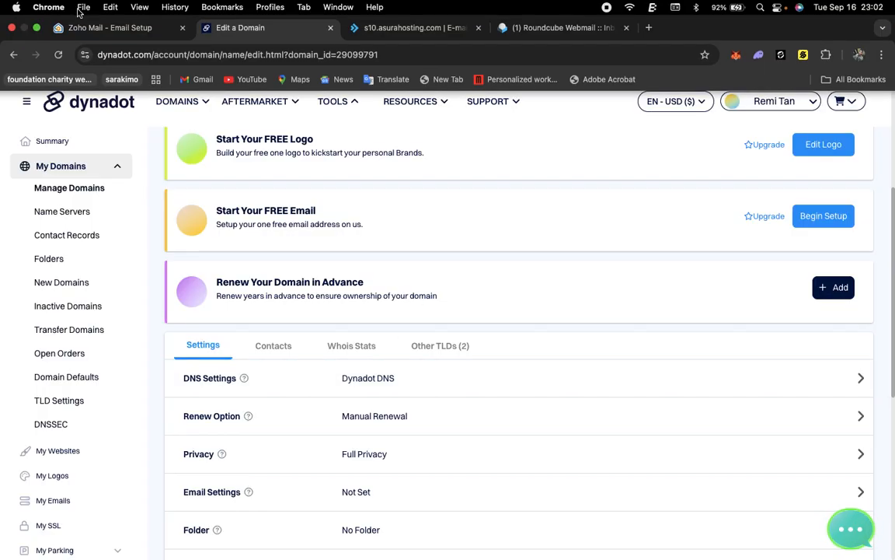
Try to verify the TXT record in Zoho, then reopen the domain's DNS settings in Dynadot to check the record.
left_click(95, 28)
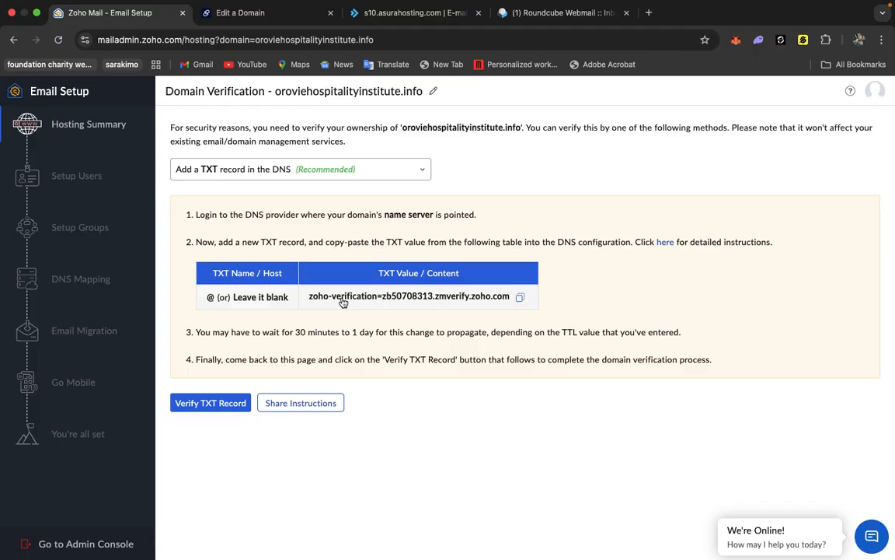
left_click(210, 403)
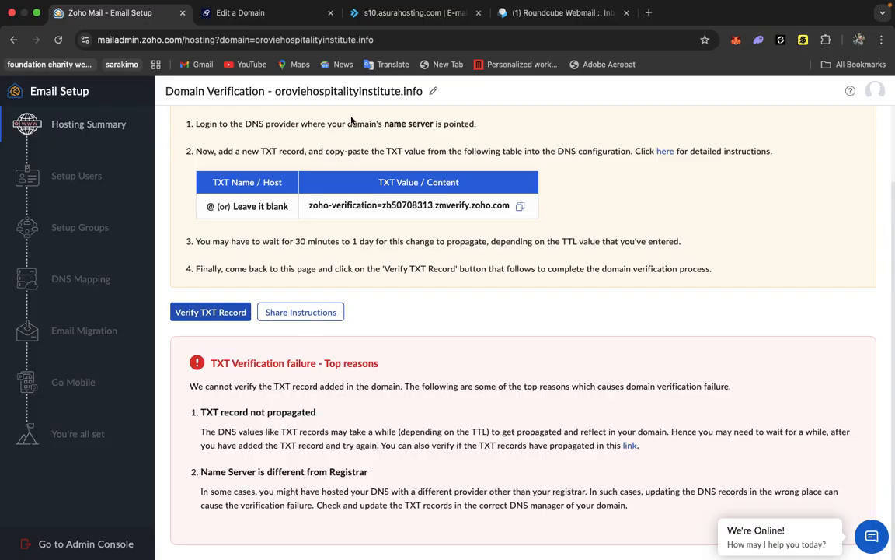
left_click(269, 18)
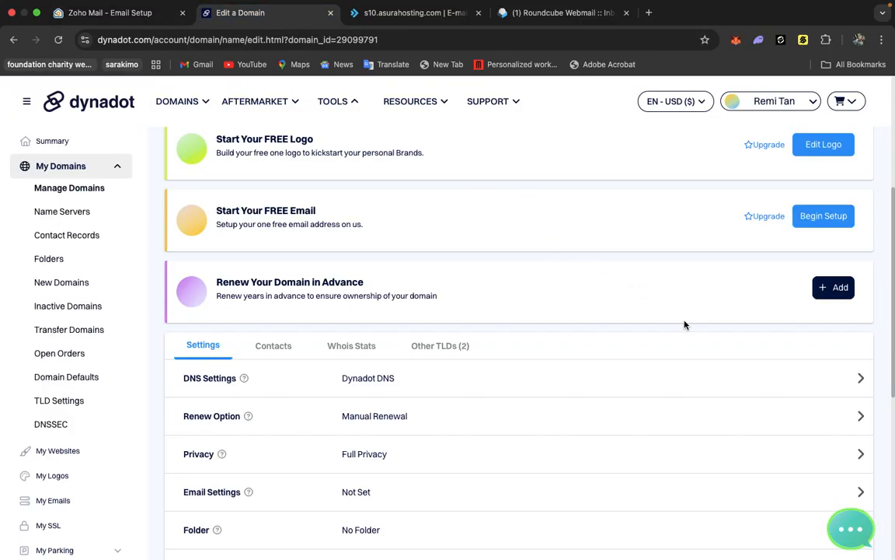
left_click(861, 381)
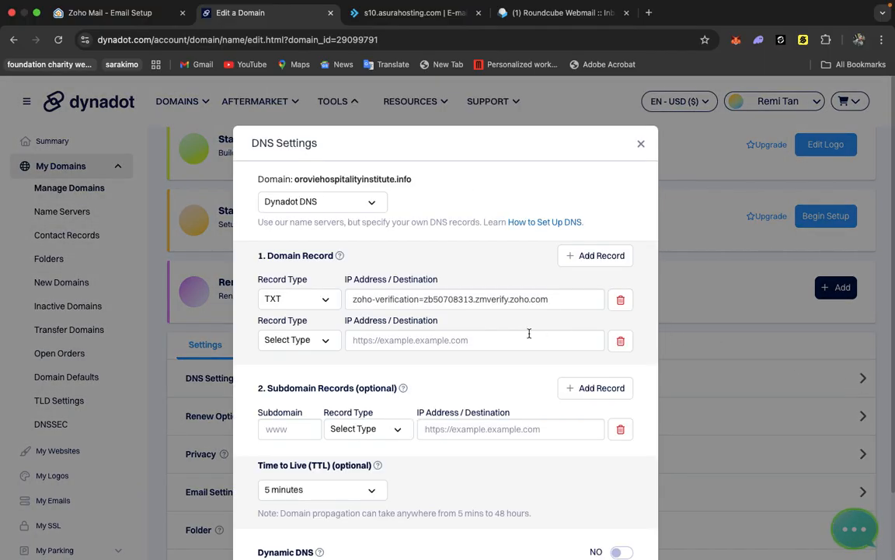
Reload the Zoho domain verification page and verify the TXT record.
left_click(124, 22)
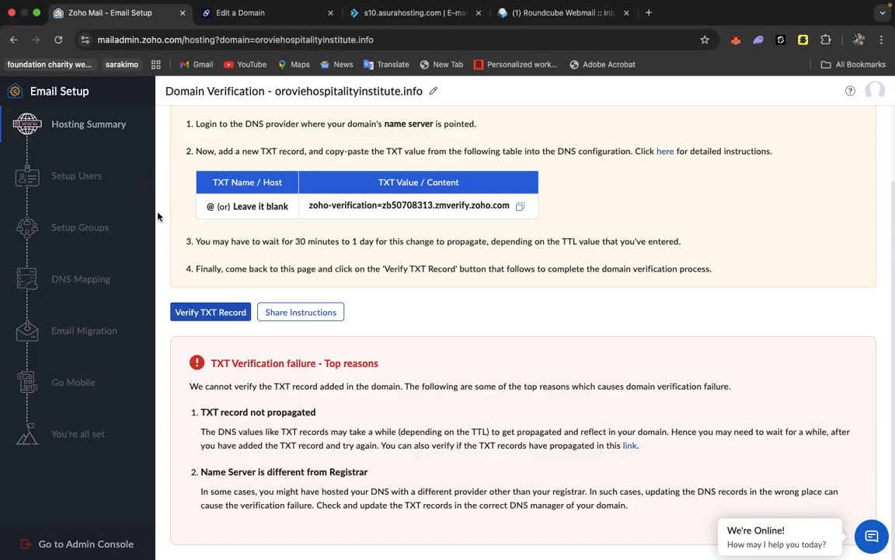
left_click(192, 315)
left_click(58, 41)
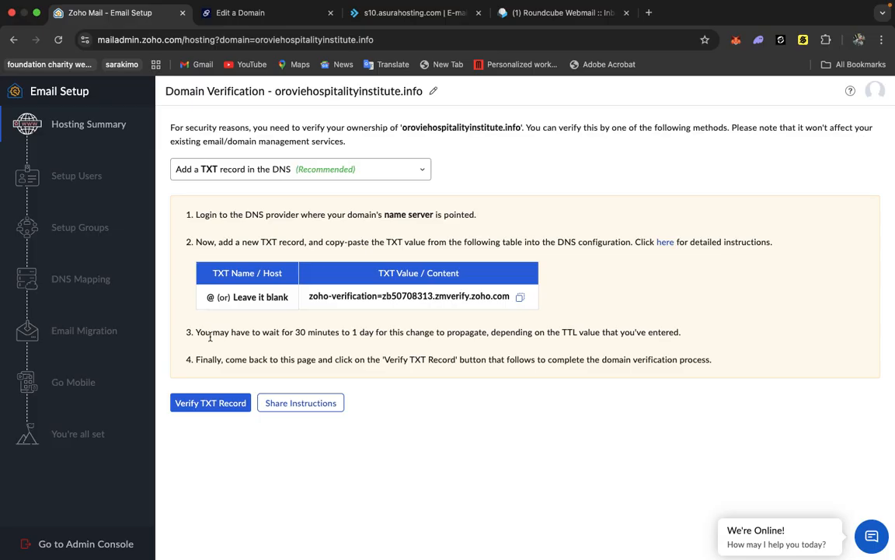
left_click(210, 402)
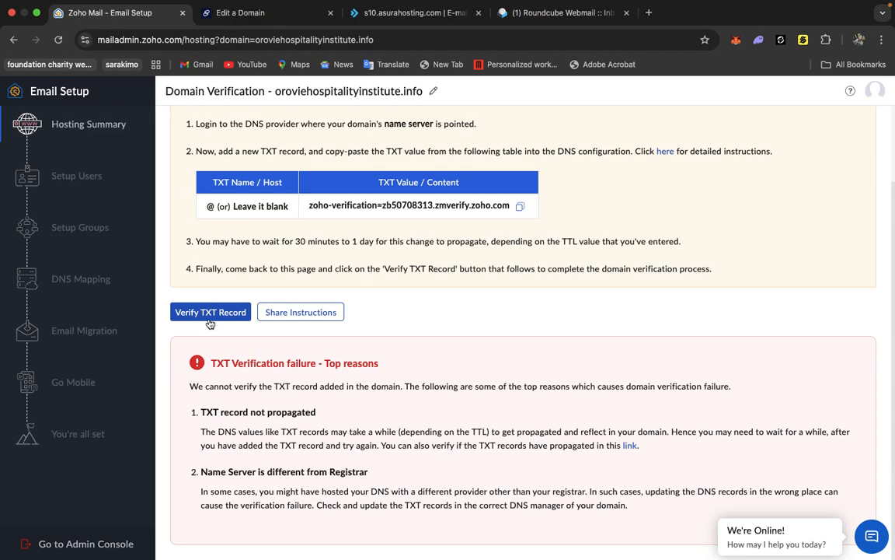
left_click(210, 321)
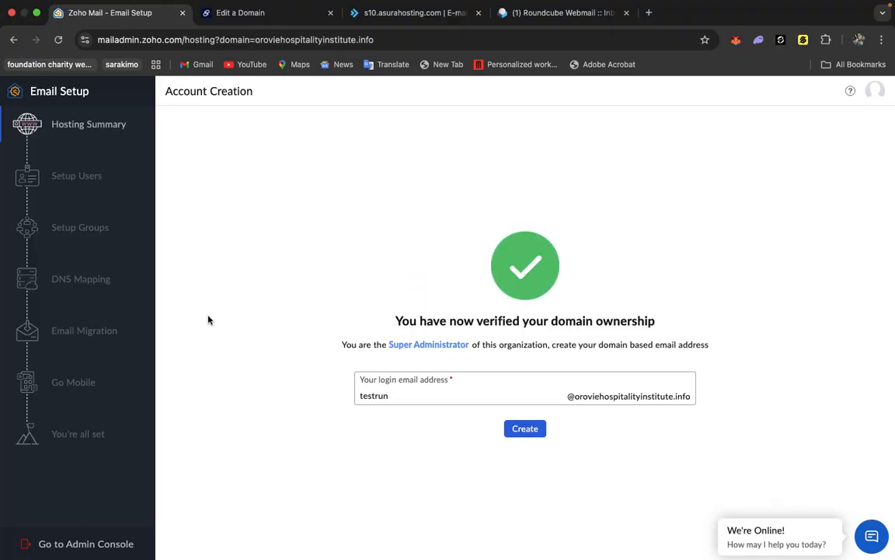
Replace the login email address username with a new one and create the domain-based admin account.
left_click(403, 396)
key("BackSpace")
key("BackSpace")
key("BackSpace")
key("BackSpace")
key("BackSpace")
key("BackSpace")
key("BackSpace")
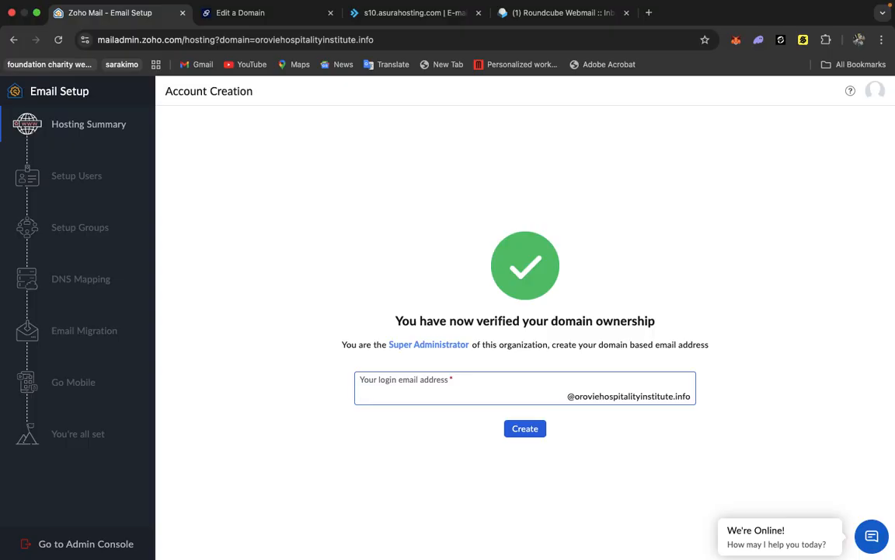
left_click(522, 431)
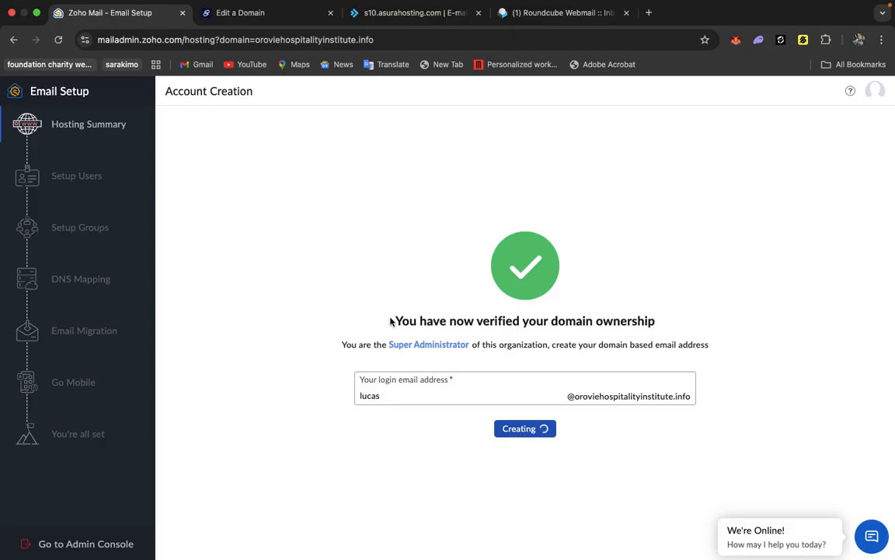
Proceed past the Setup Users and Setup Groups steps to DNS Mapping.
left_click(264, 23)
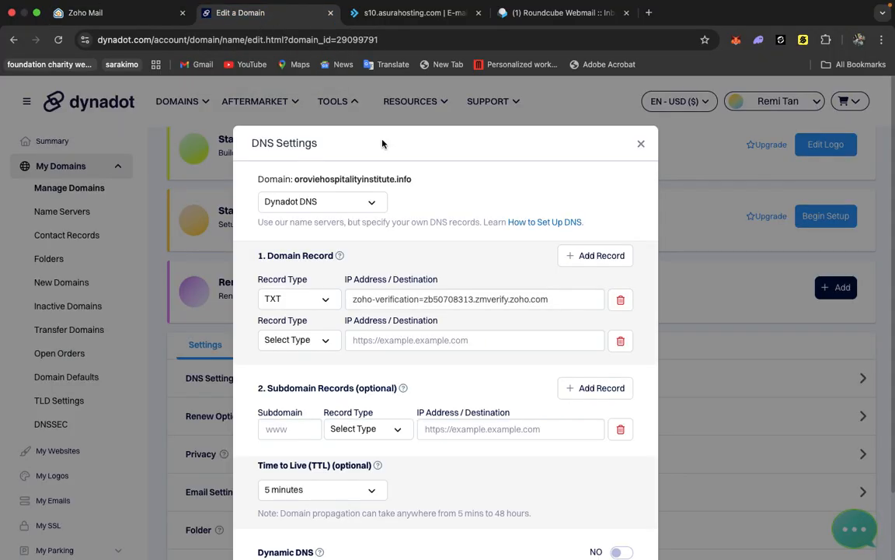
scroll(380, 342, "down", 3)
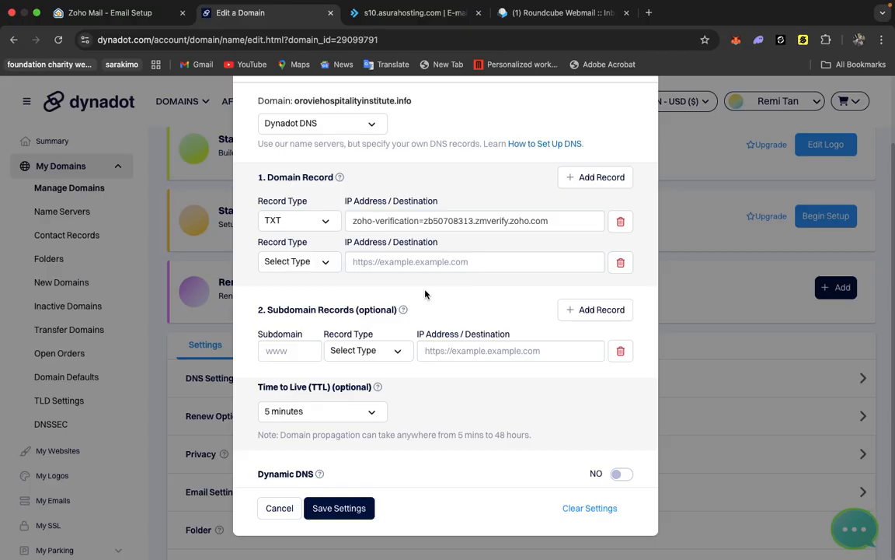
scroll(425, 294, "up", 2)
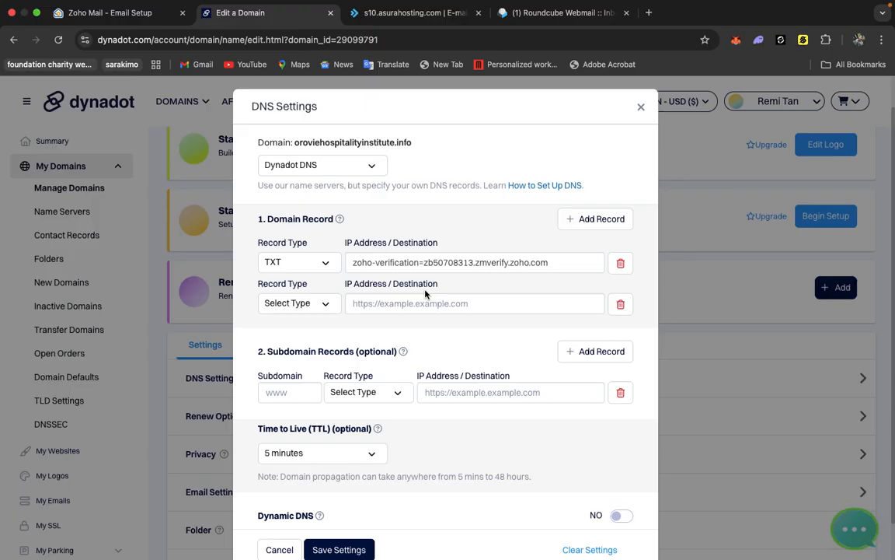
left_click(123, 14)
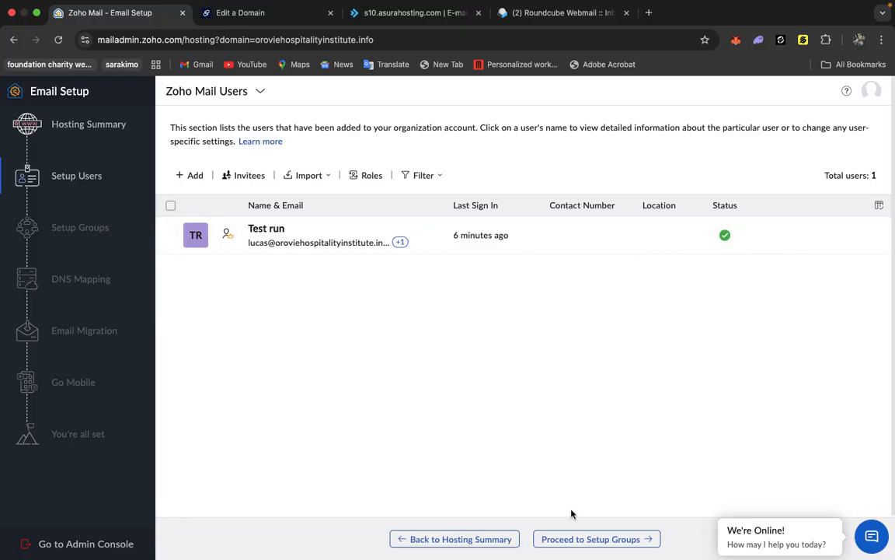
left_click(567, 540)
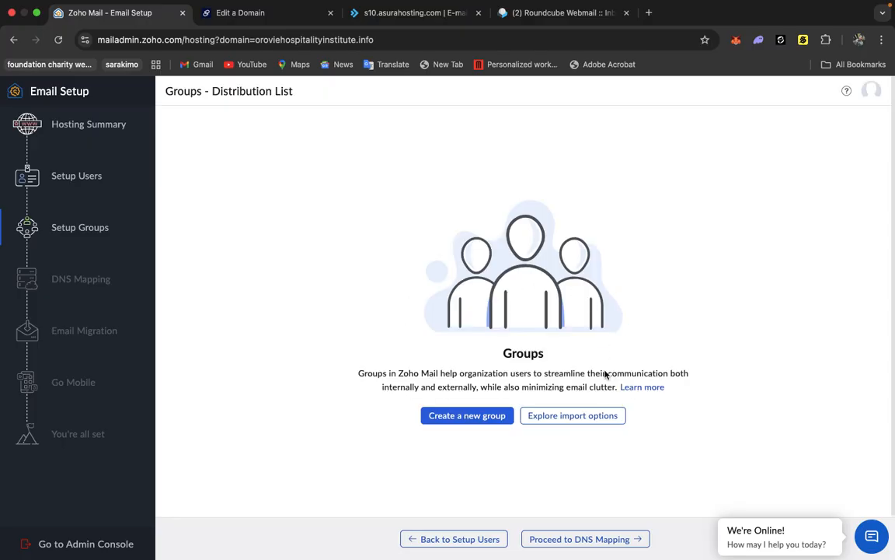
left_click(558, 539)
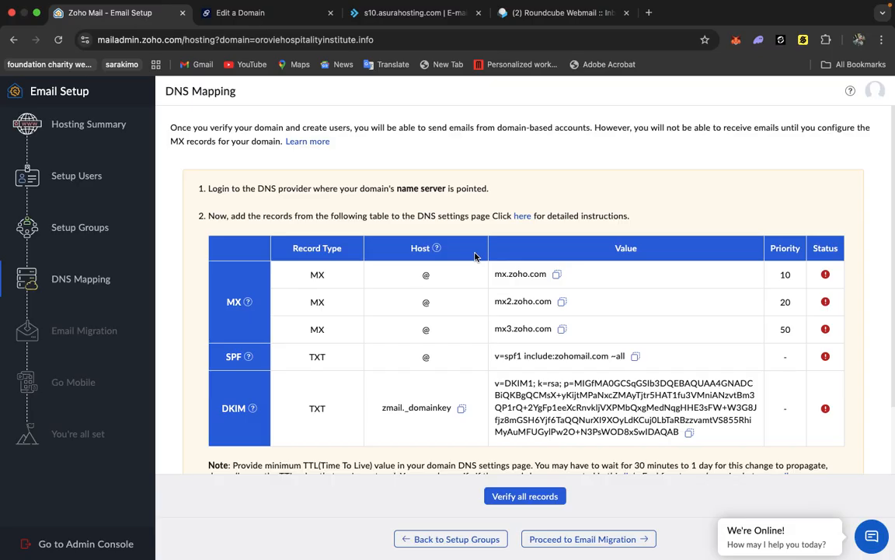
Copy the SPF TXT value from the DNS Mapping records table.
scroll(475, 256, "down", 2)
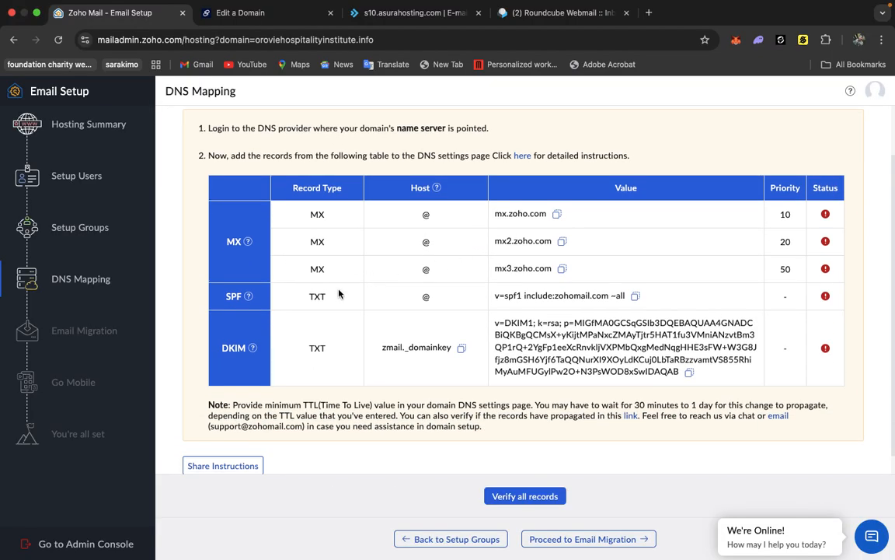
scroll(339, 305, "down", 1)
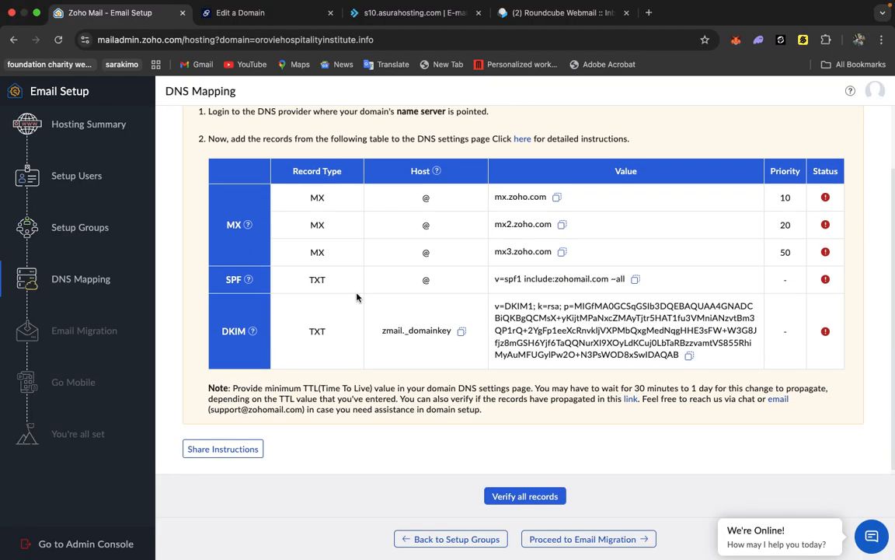
left_click(635, 280)
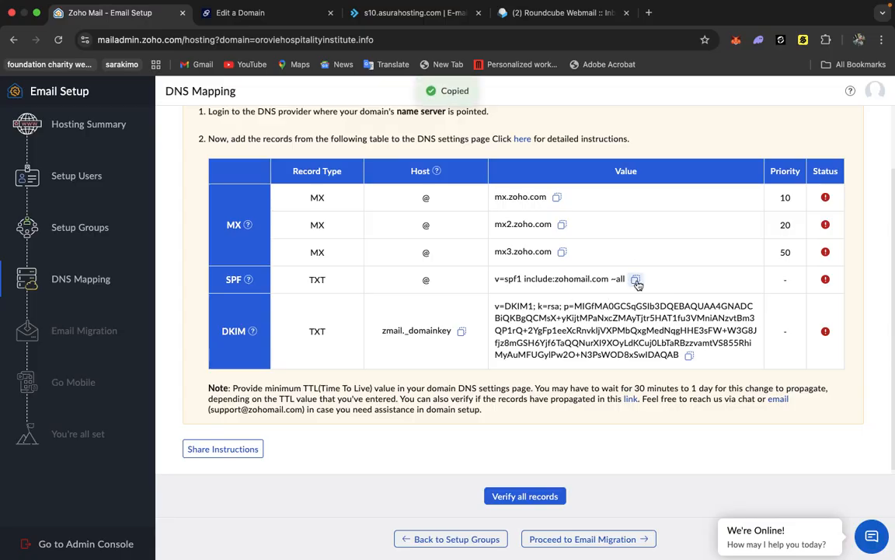
Add an MX domain record in Dynadot with priority 10 and host mx.zoho.com.
left_click(242, 20)
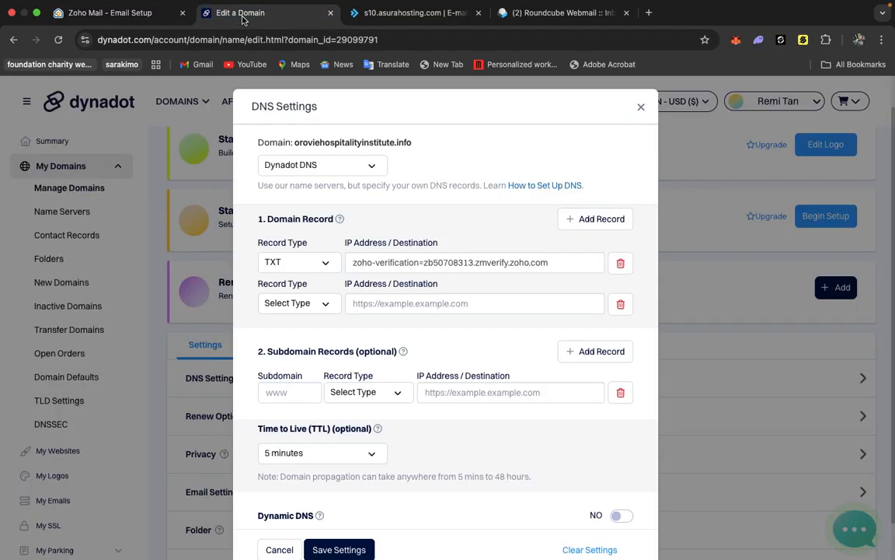
left_click(328, 305)
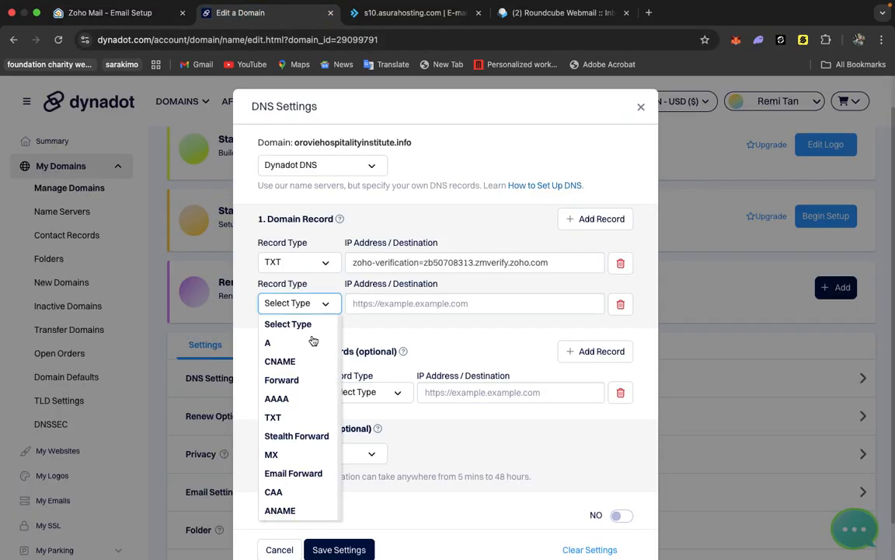
left_click(272, 453)
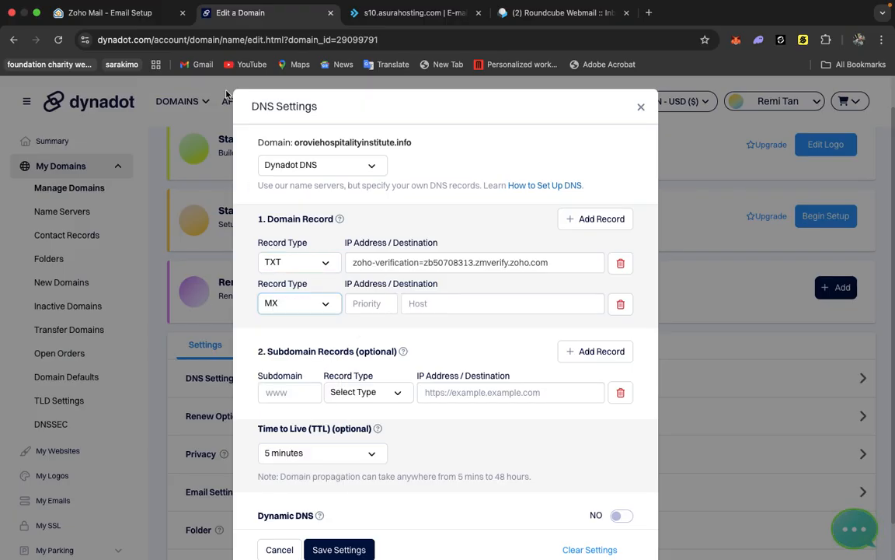
left_click(133, 11)
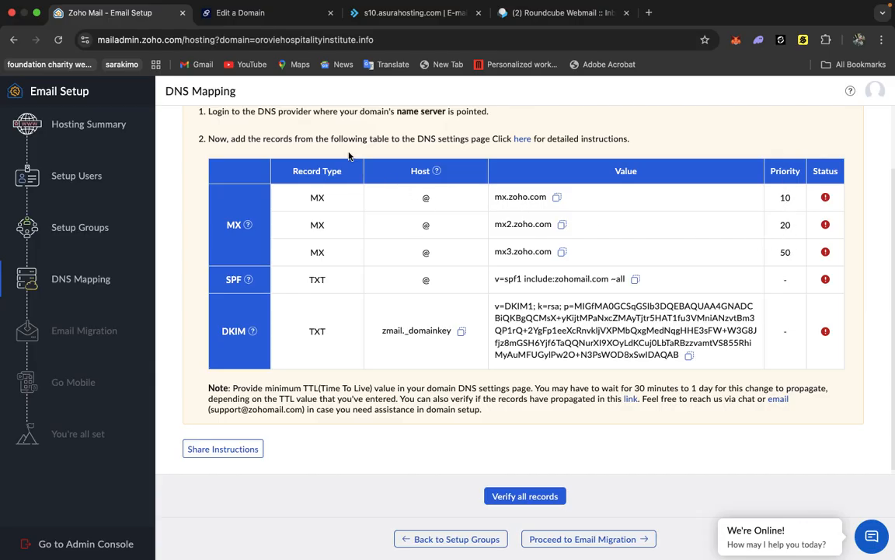
left_click(263, 13)
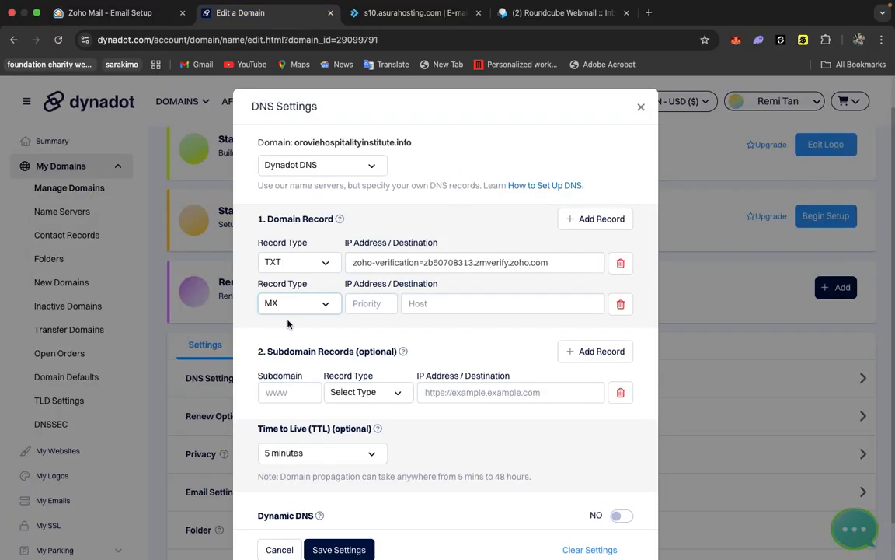
left_click(375, 302)
type("19")
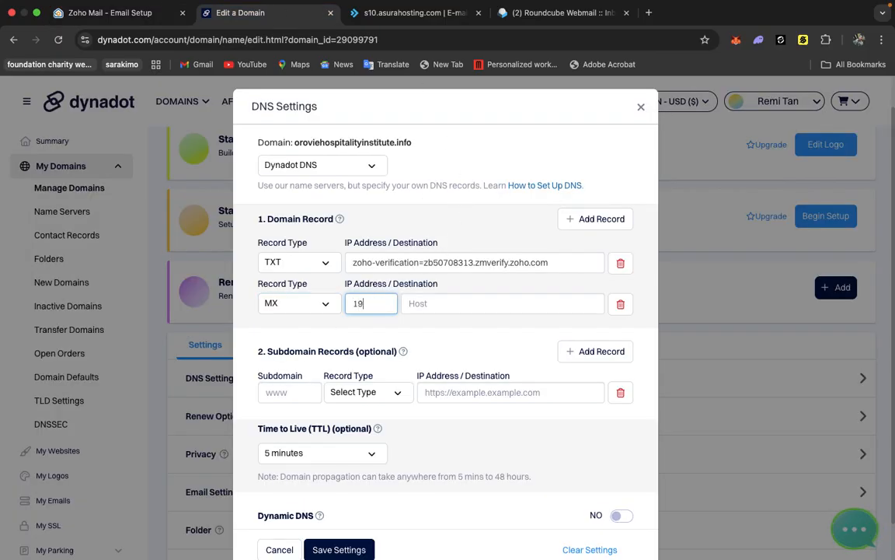
key("BackSpace")
type("0")
left_click(443, 304)
type("mx.zoho.com")
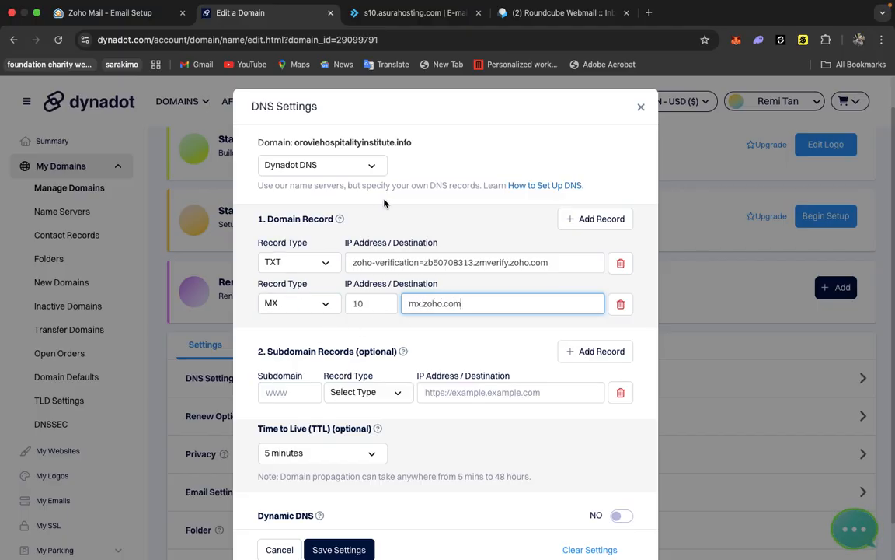
Add two more record rows and set the first to MX with priority 20 and host mx2.zoho.com.
left_click(583, 219)
left_click(583, 219)
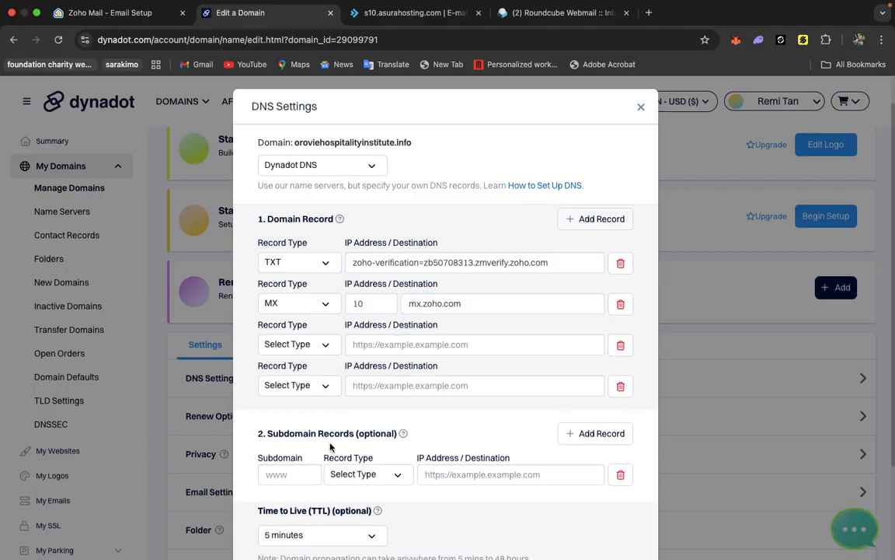
left_click(295, 344)
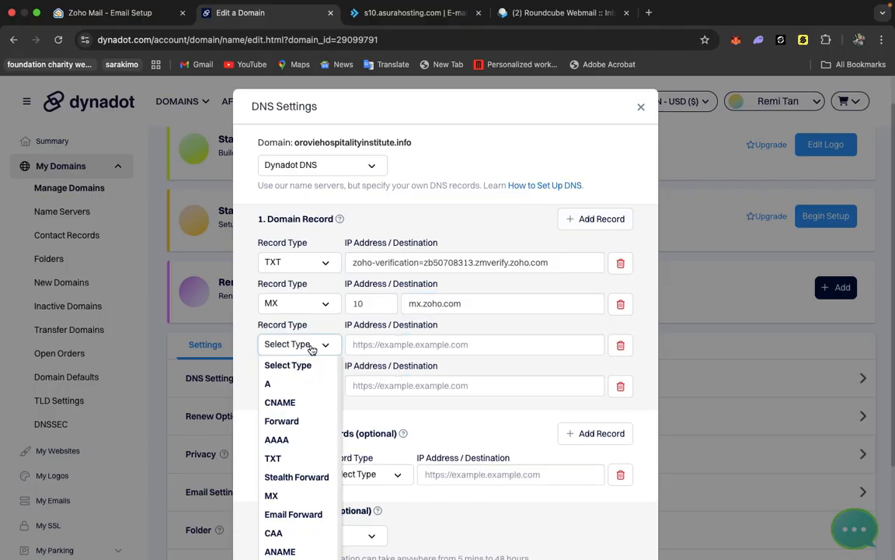
left_click(284, 494)
left_click(379, 345)
type("20")
left_click(441, 345)
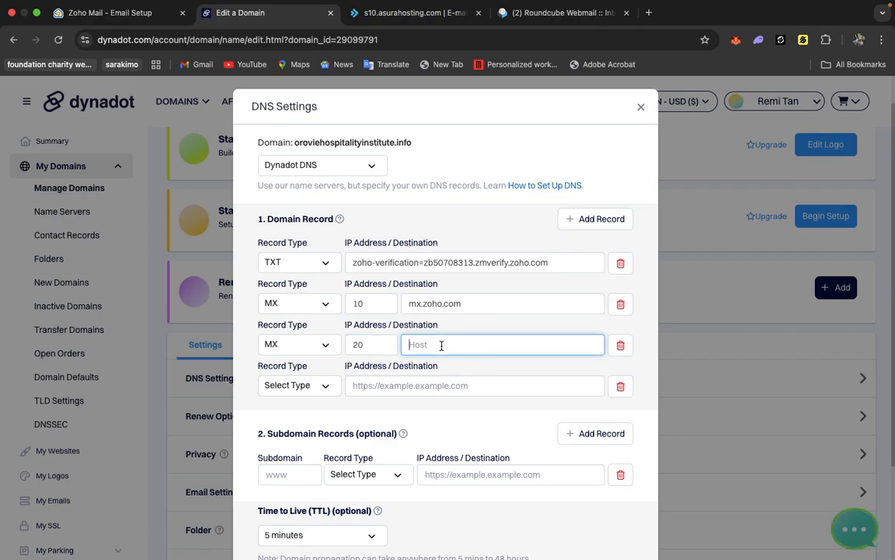
type("mx2.zoho.com")
Set the next record to MX with priority 50 and host mx3.zoho.com.
left_click(327, 387)
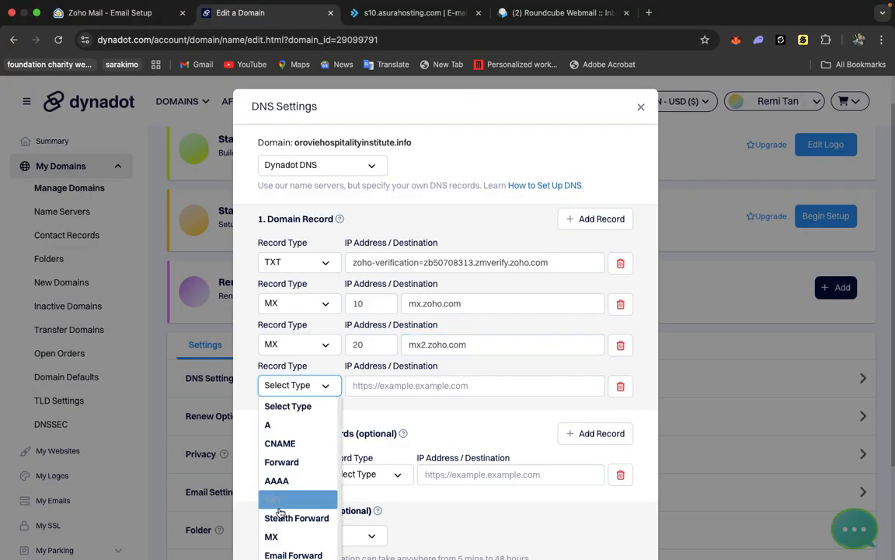
left_click(272, 537)
left_click(371, 387)
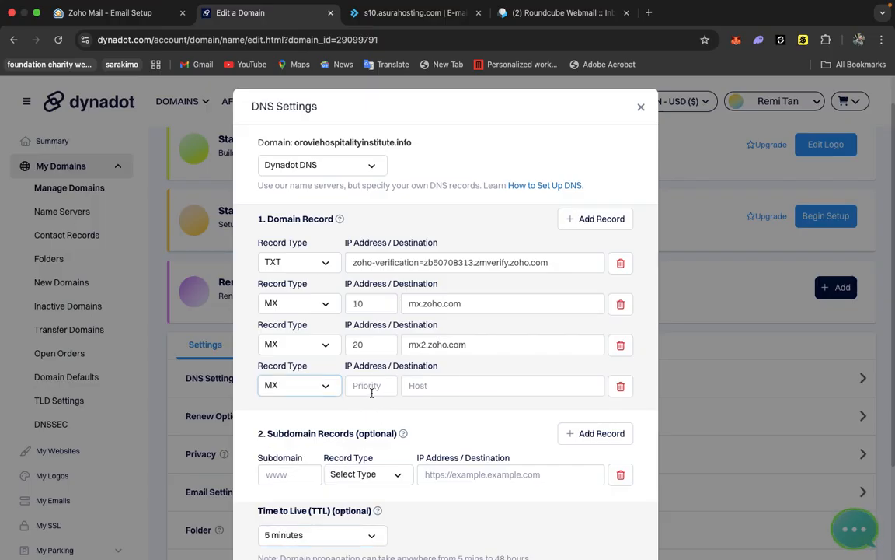
type("50")
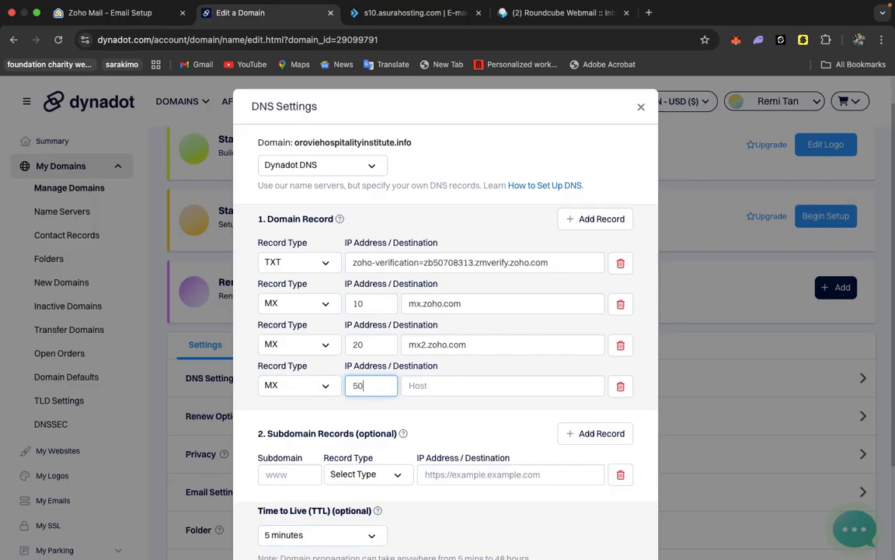
left_click(426, 385)
type("mx3.zoho.com")
Add a TXT domain record and paste the SPF value v=spf1 include:zohomail.com ~all.
scroll(589, 247, "down", 1)
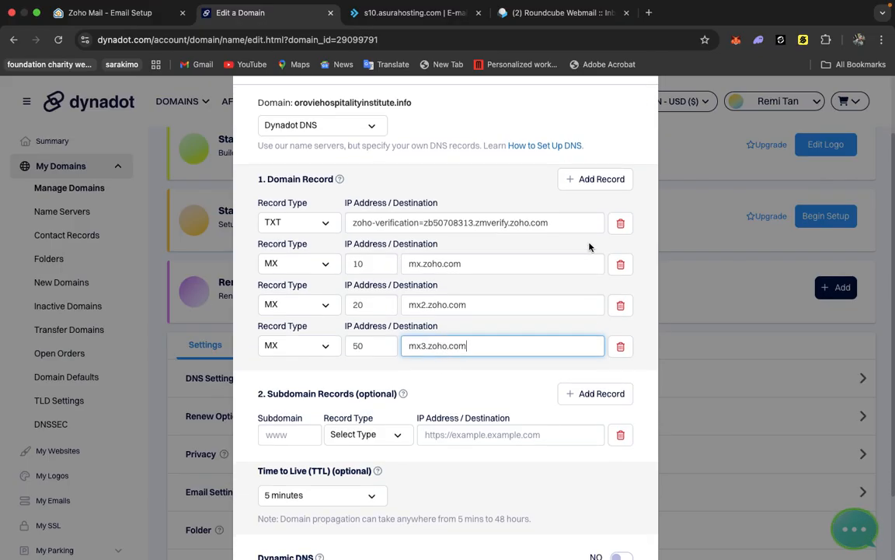
left_click(606, 187)
left_click(327, 387)
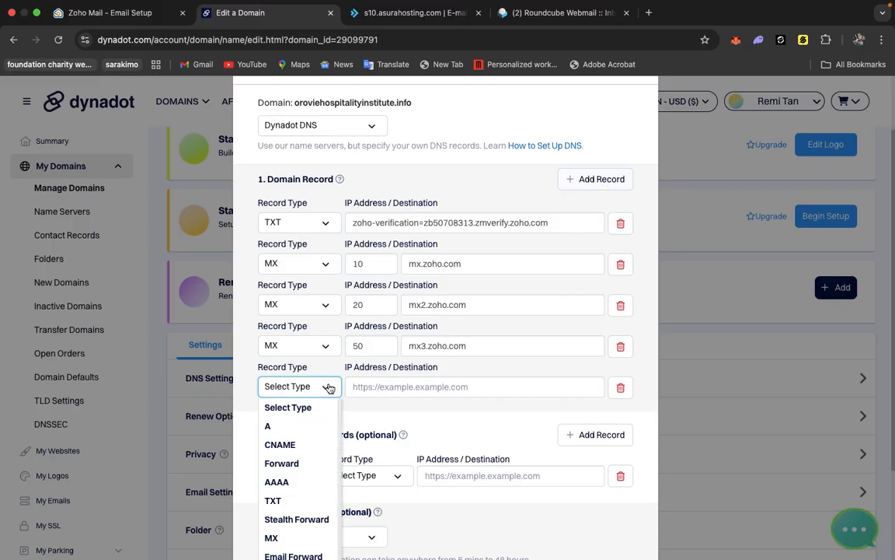
left_click(273, 501)
left_click(386, 389)
type("v=spf1 include:zohomail.com ~all")
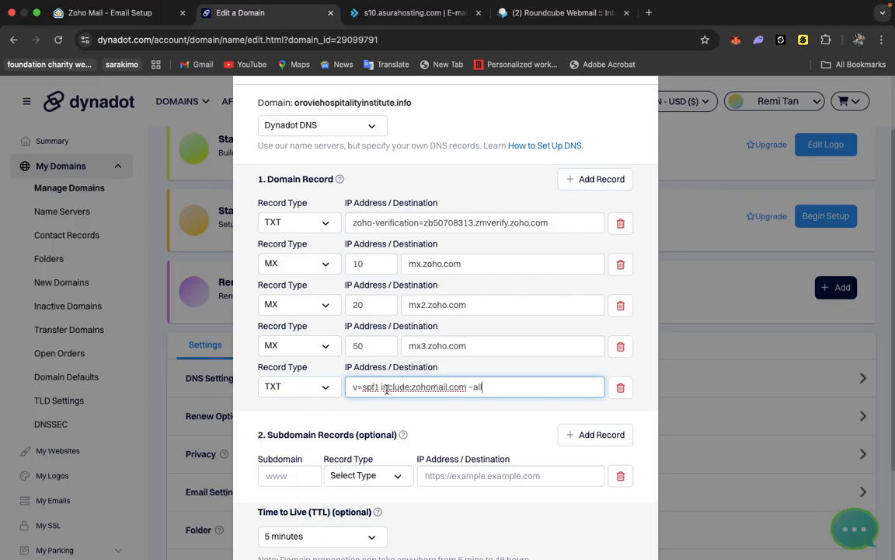
Add a TXT subdomain record and paste the DKIM host zmail._domainkey copied from Zoho as its subdomain.
left_click(357, 476)
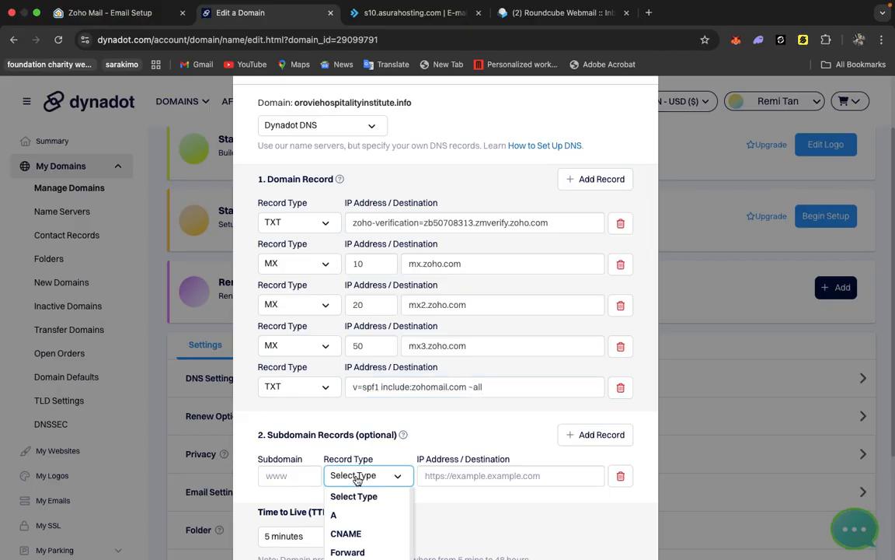
scroll(359, 479, "down", 2)
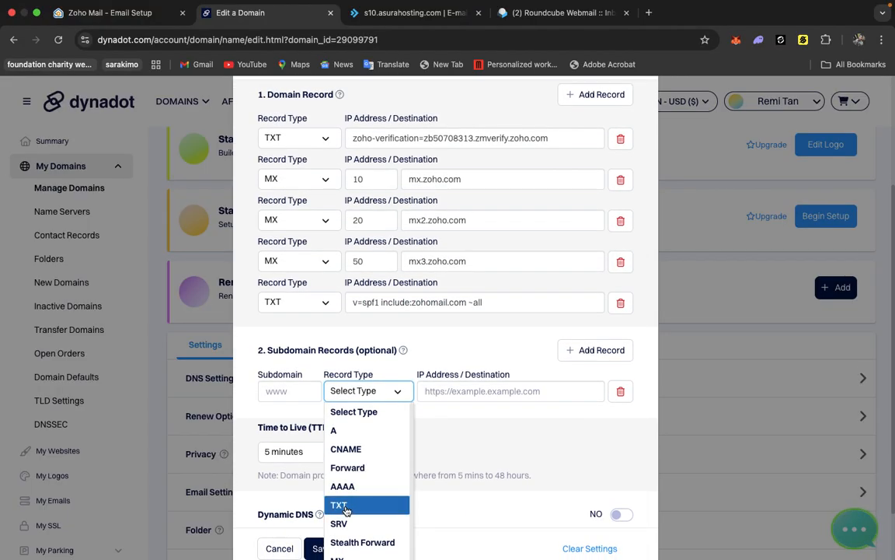
left_click(348, 506)
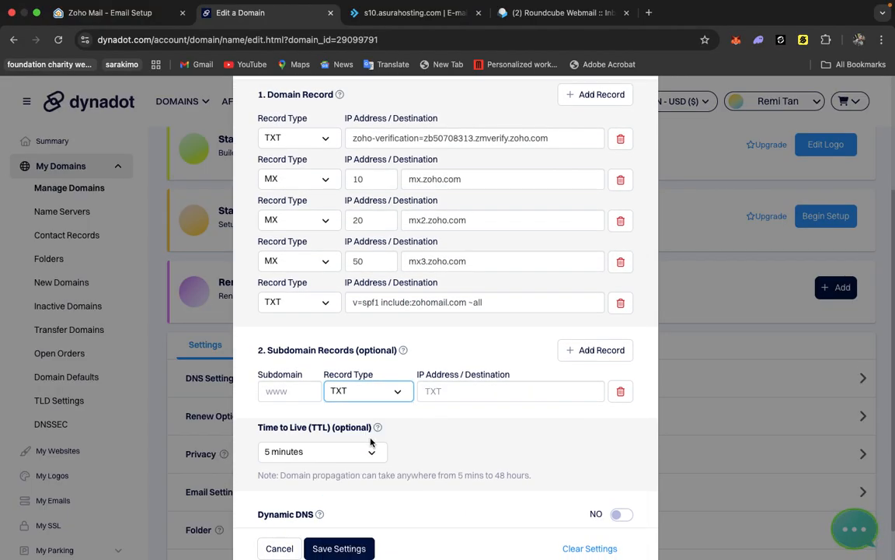
left_click(116, 12)
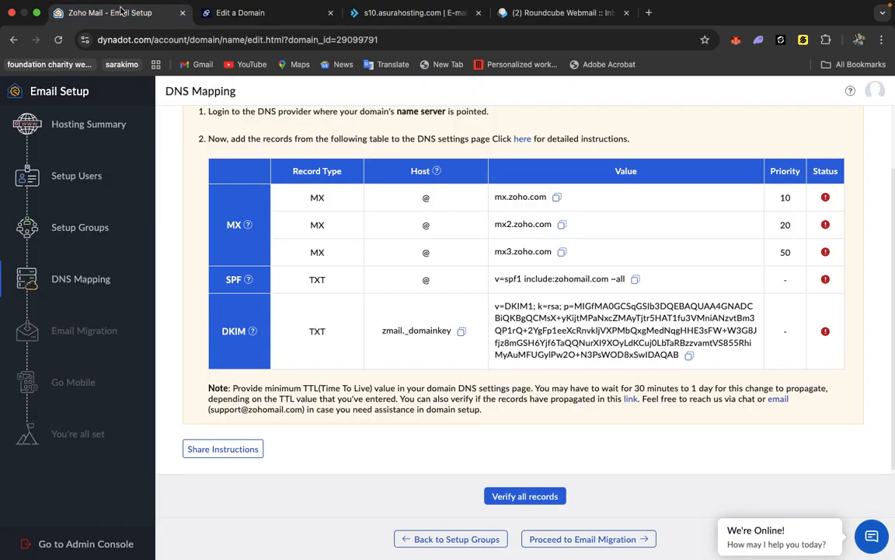
left_click(461, 331)
left_click(257, 13)
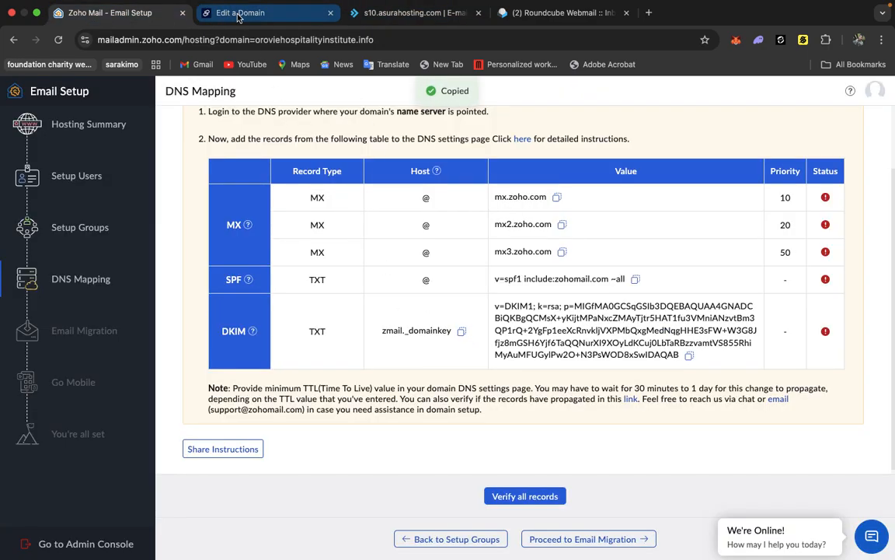
left_click(281, 393)
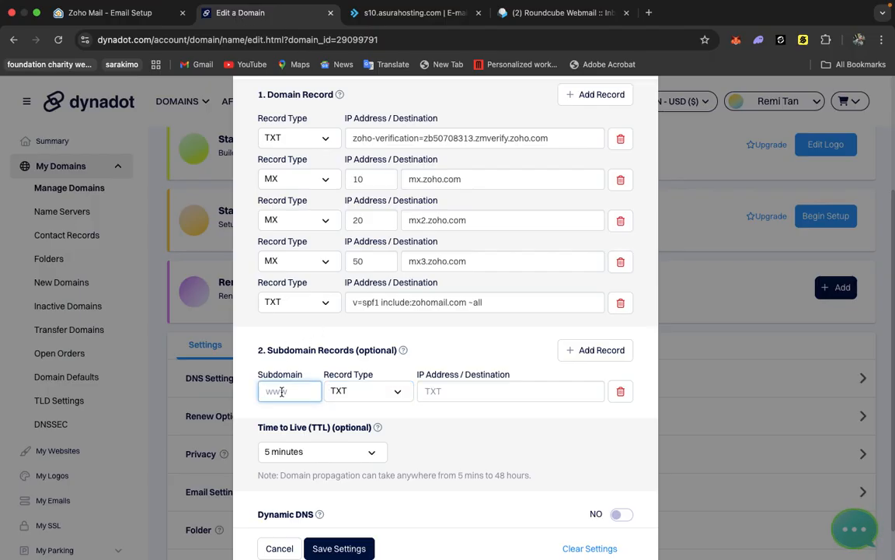
key("cmd+v")
Copy Zoho's DKIM value, paste it as the subdomain record's destination, and save the DNS settings.
left_click(108, 29)
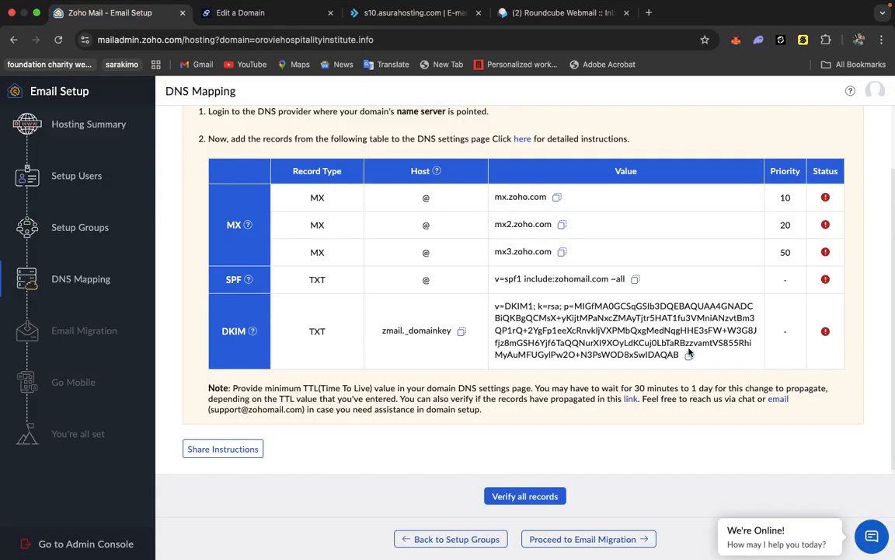
left_click(688, 356)
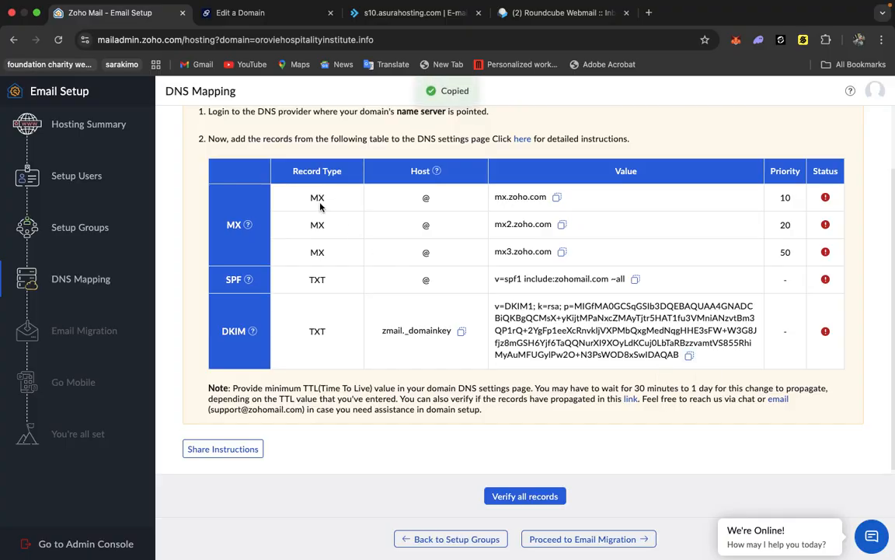
left_click(252, 17)
left_click(444, 392)
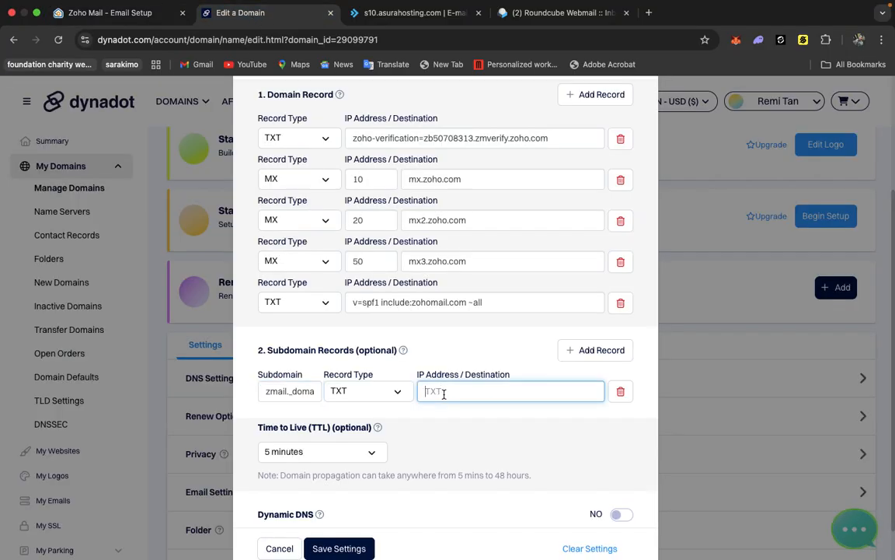
key("super+v")
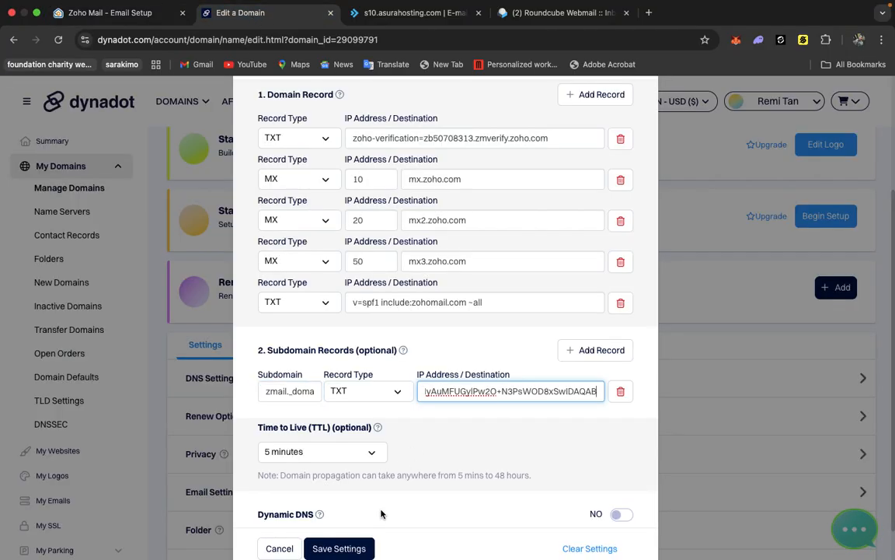
left_click(349, 549)
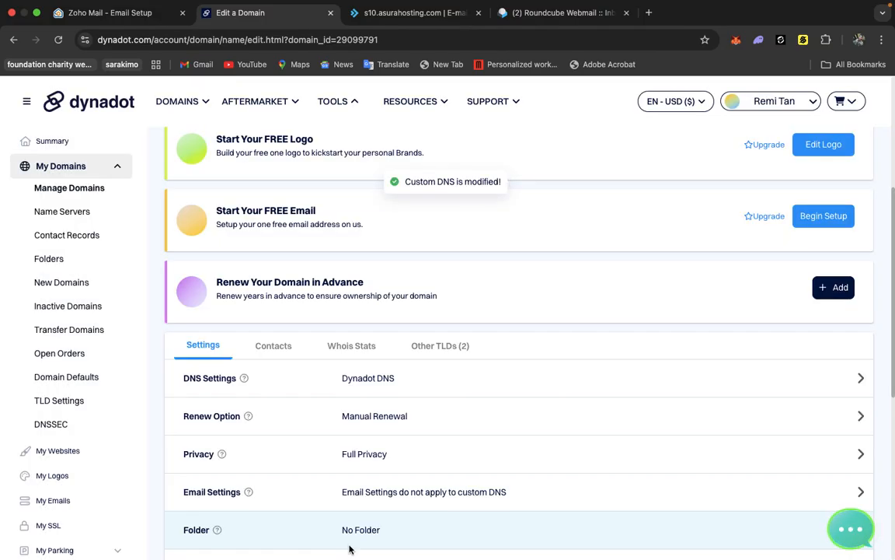
scroll(460, 417, "up", 5)
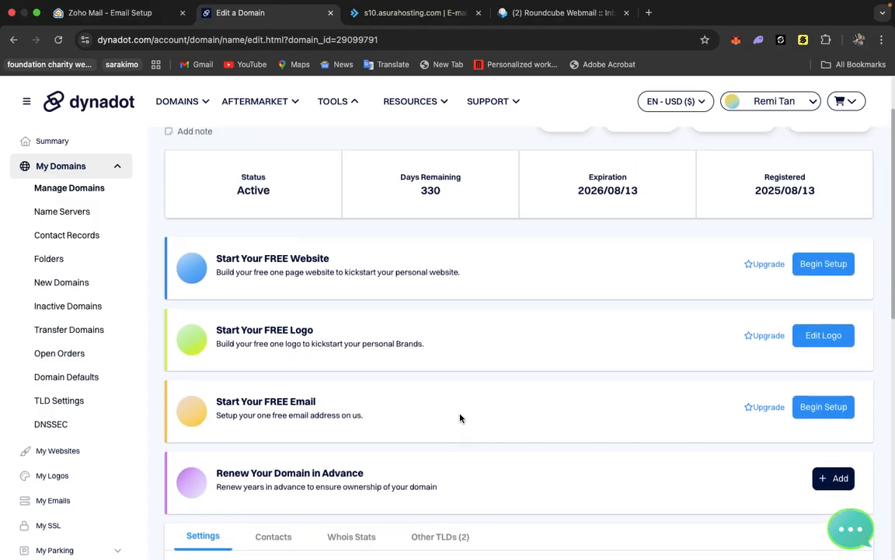
scroll(459, 417, "down", 3)
scroll(459, 417, "down", 3)
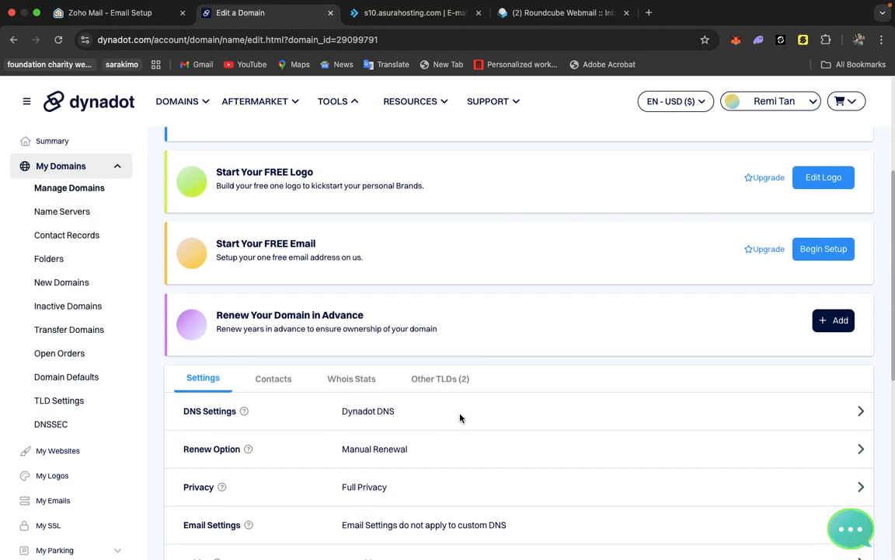
scroll(460, 417, "down", 3)
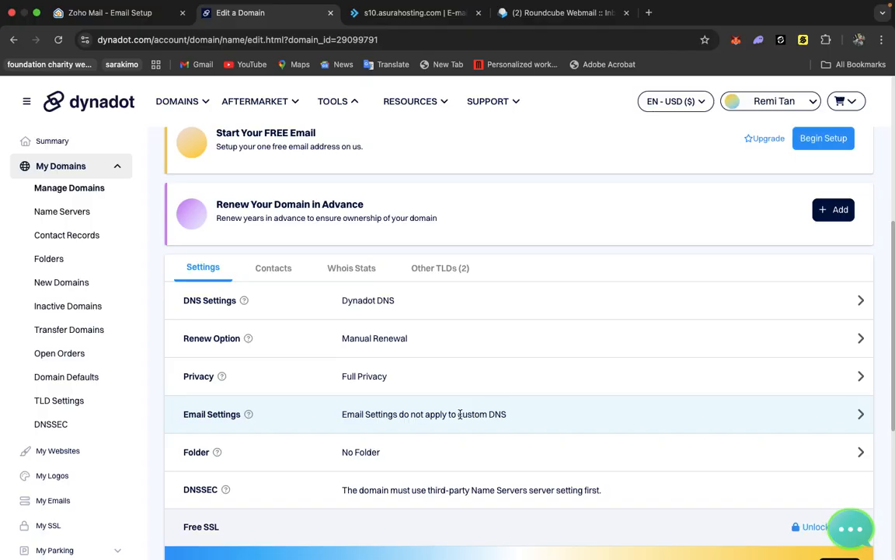
Run the verification of all DNS records on Zoho's DNS Mapping page, dismissing the information dialog.
left_click(134, 13)
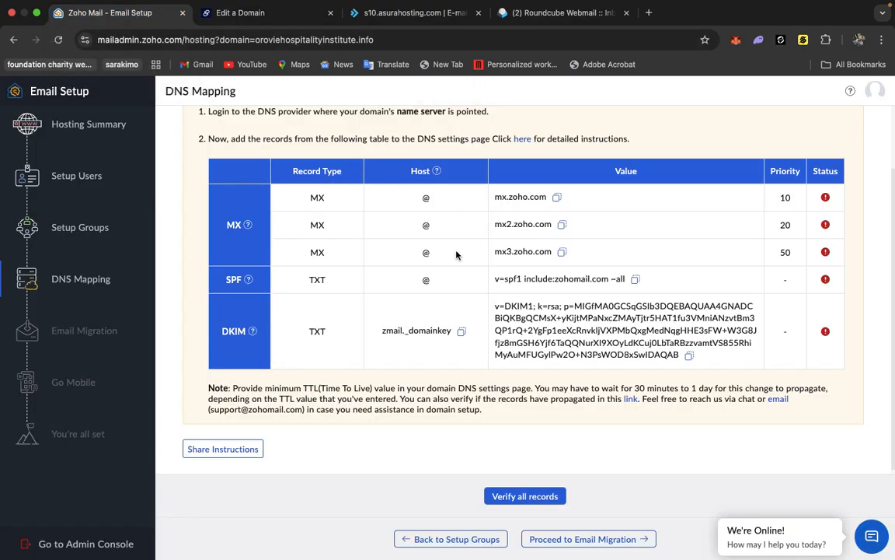
scroll(457, 255, "down", 1)
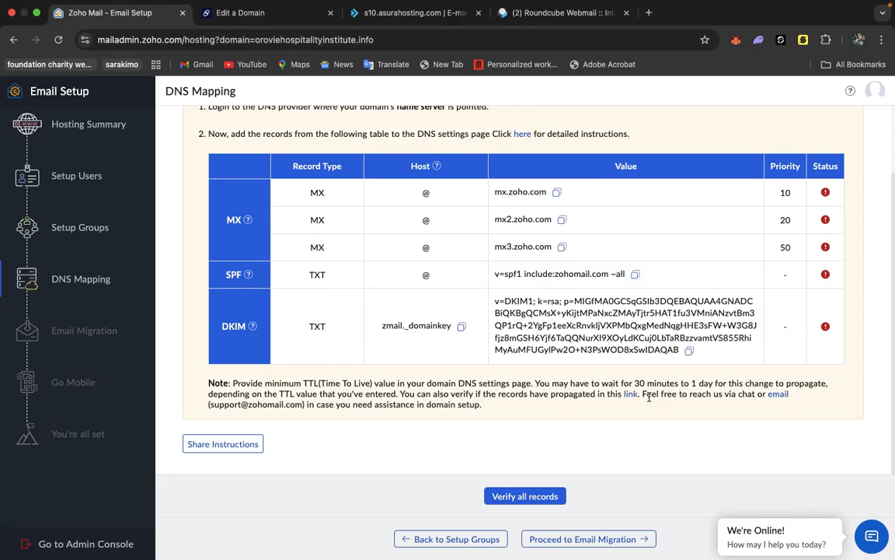
left_click(501, 496)
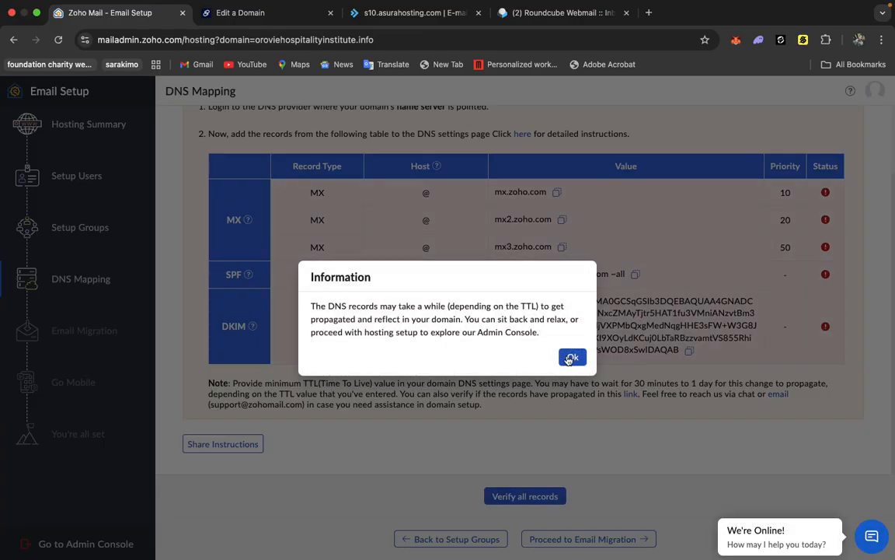
left_click(573, 358)
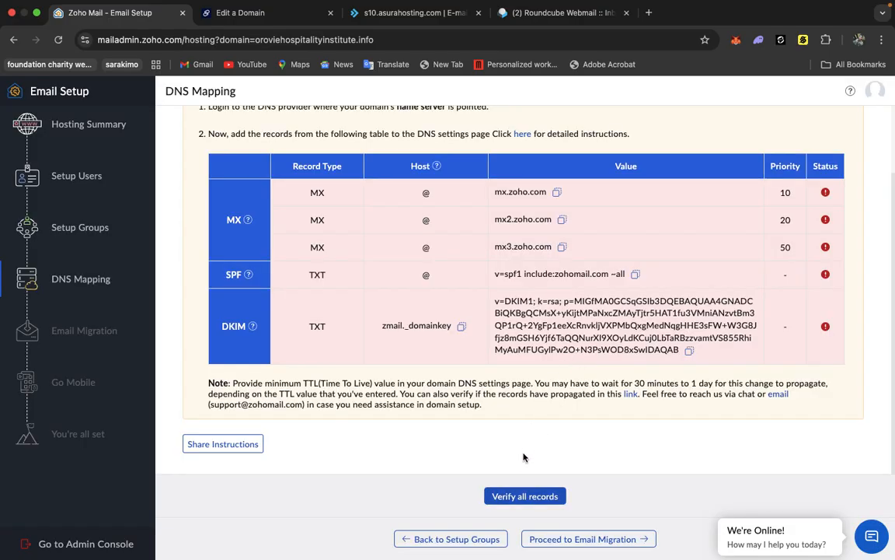
left_click(523, 497)
left_click(498, 496)
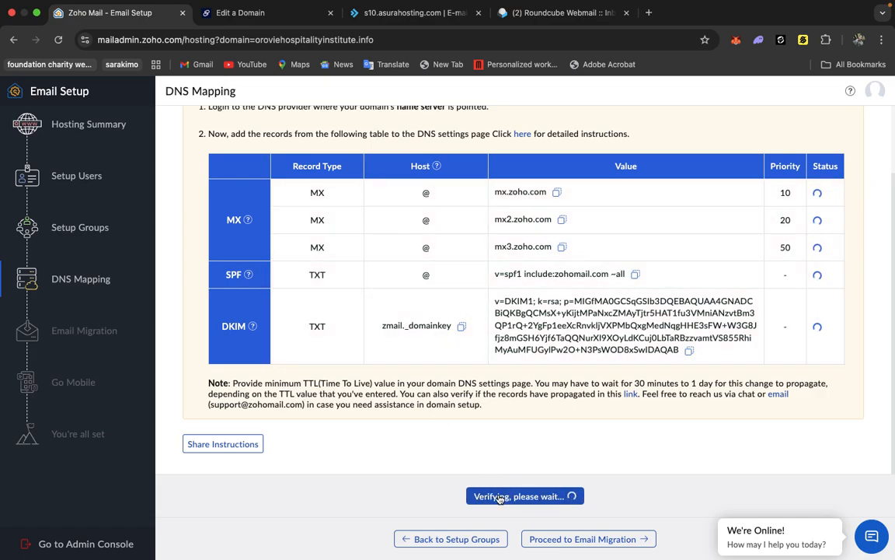
left_click(500, 496)
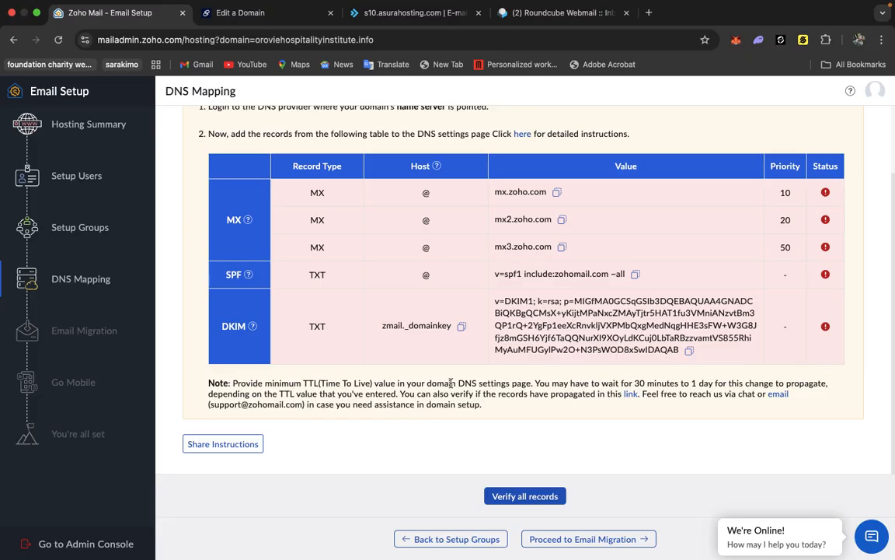
Open the record propagation check link in a new tab.
right_click(630, 394)
left_click(664, 340)
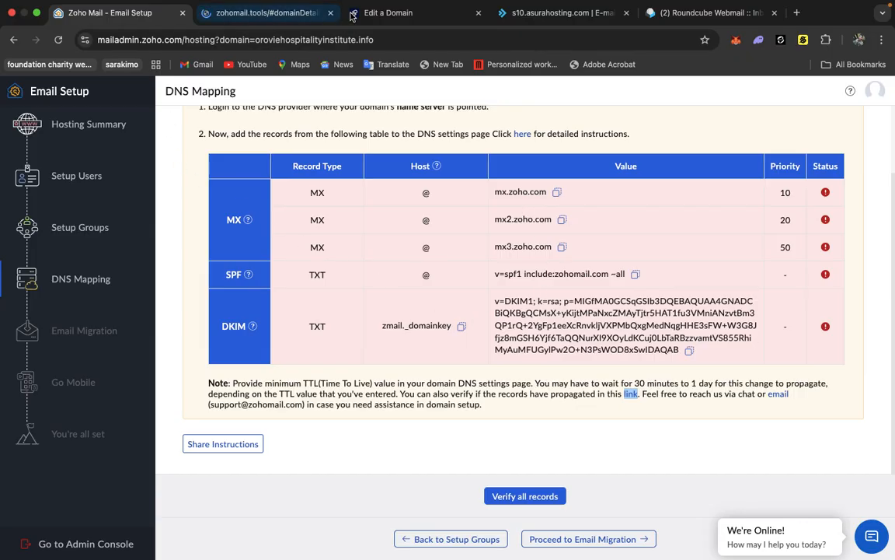
Reopen the domain's DNS settings in Dynadot to review the saved records.
left_click(389, 13)
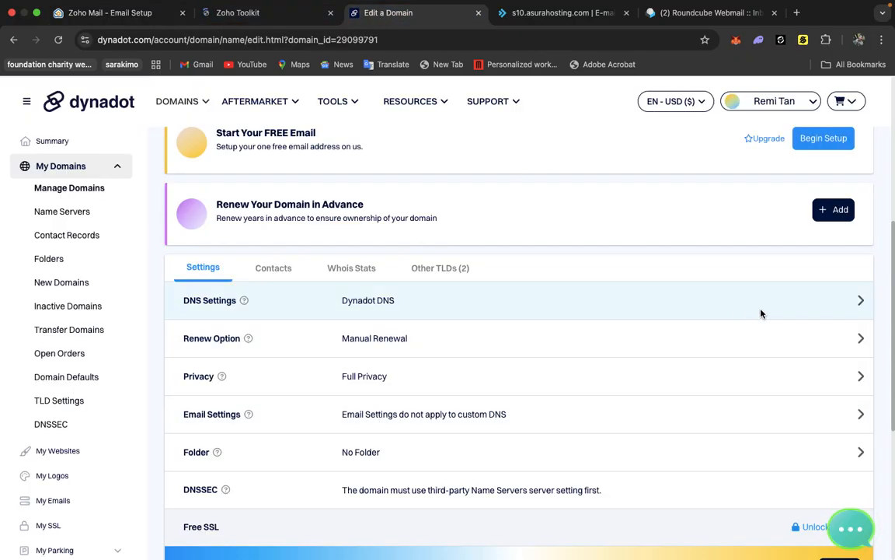
left_click(861, 303)
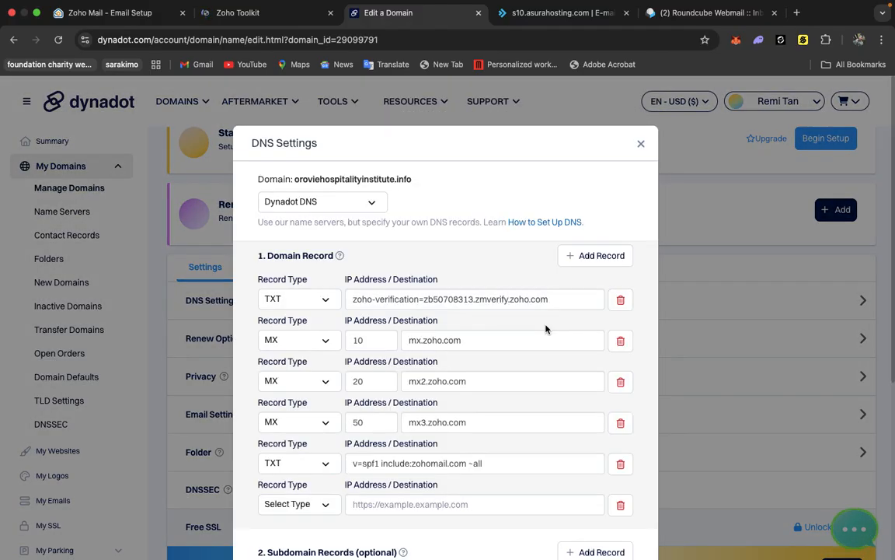
scroll(426, 360, "down", 2)
scroll(427, 359, "down", 4)
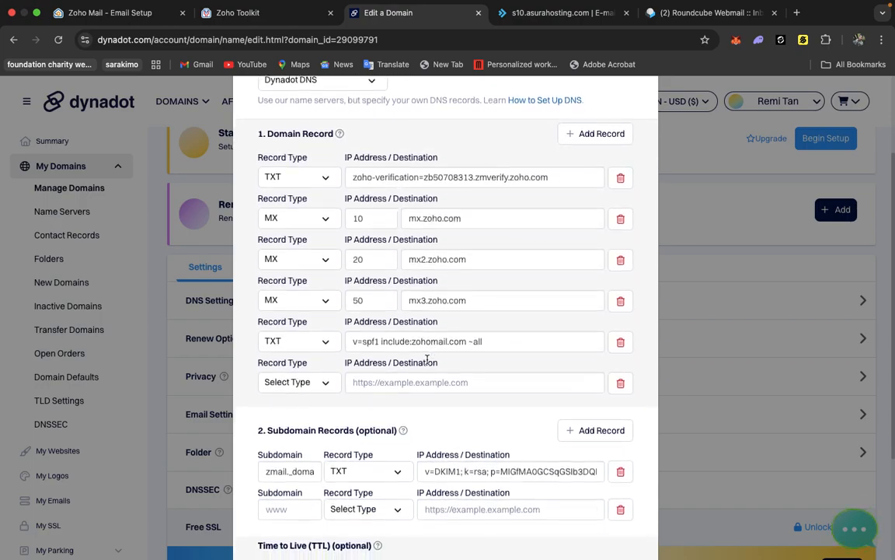
scroll(427, 360, "down", 1)
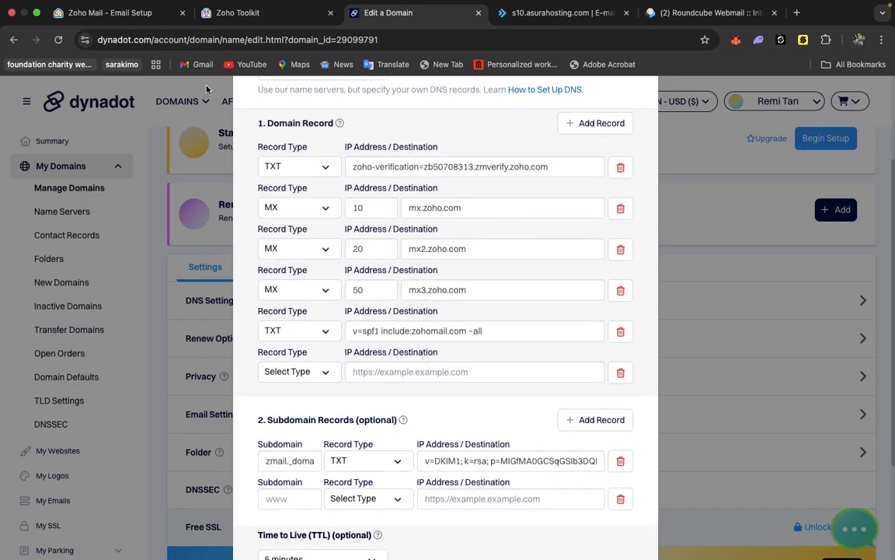
left_click(233, 12)
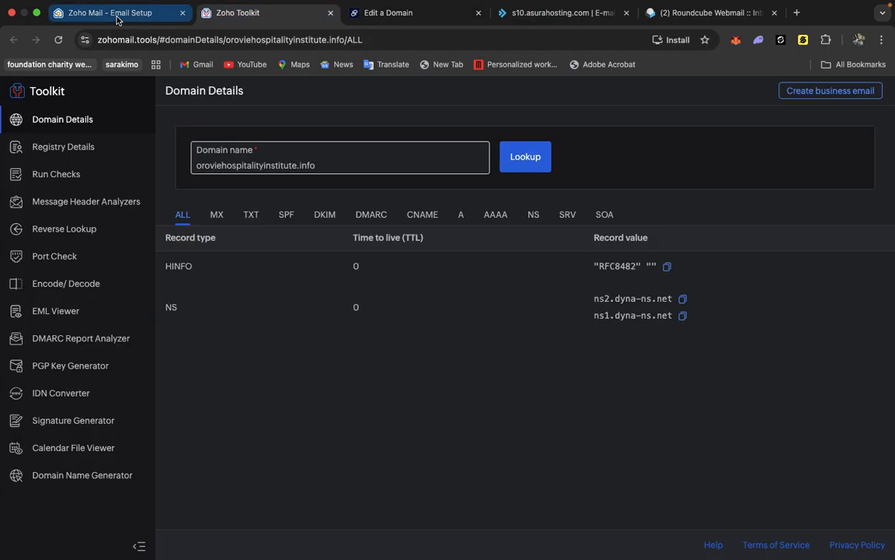
Check the domain's MX, TXT, SPF, DKIM, DMARC and CNAME records in Zoho Toolkit and rerun the lookup.
left_click(117, 14)
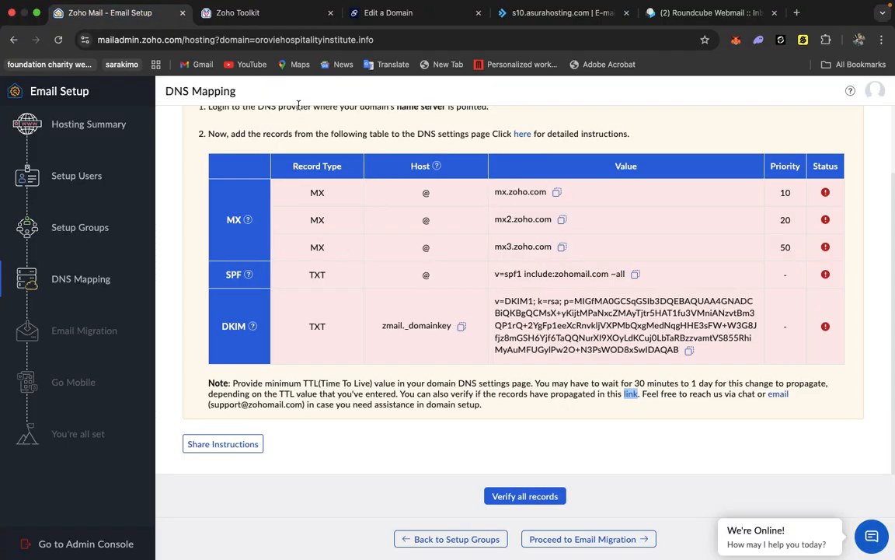
left_click(233, 13)
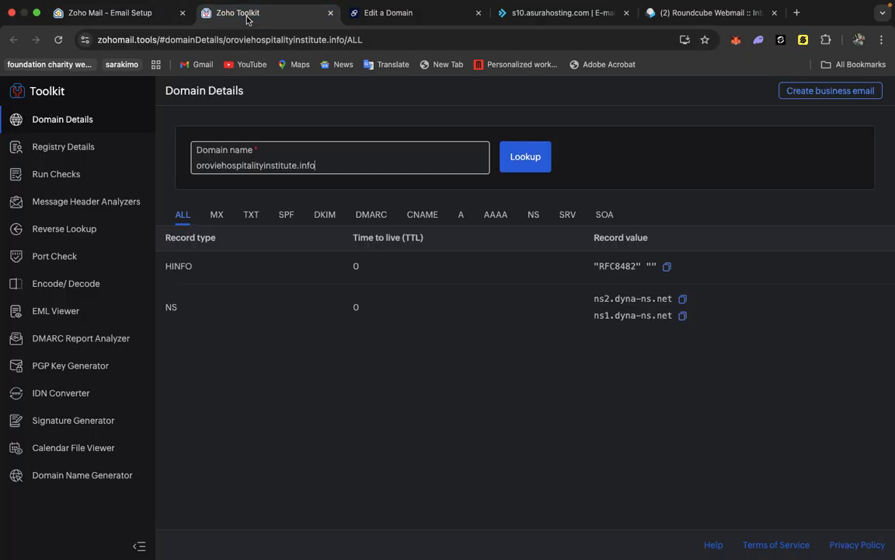
left_click(218, 214)
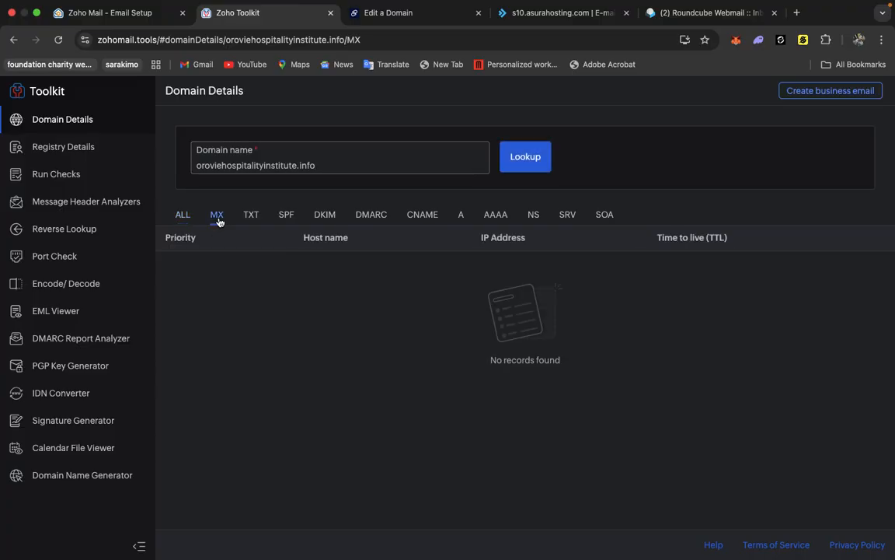
left_click(250, 217)
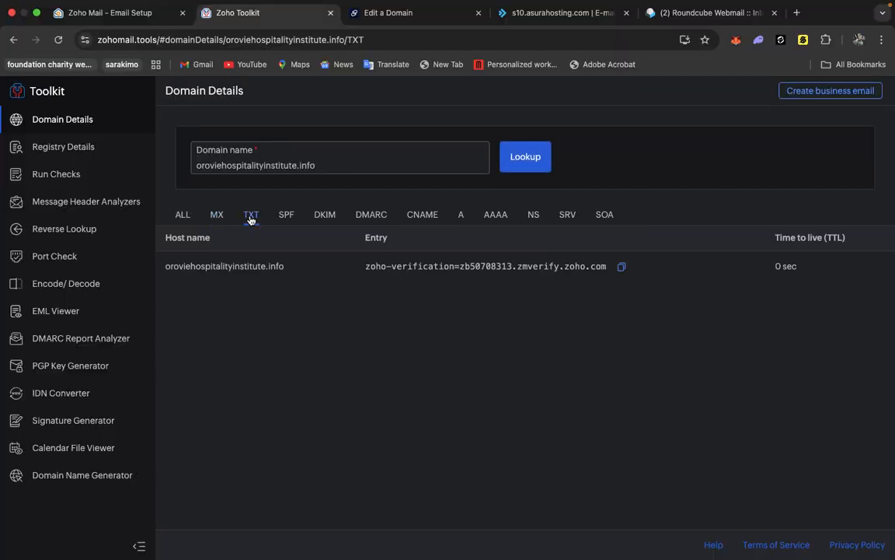
left_click(286, 218)
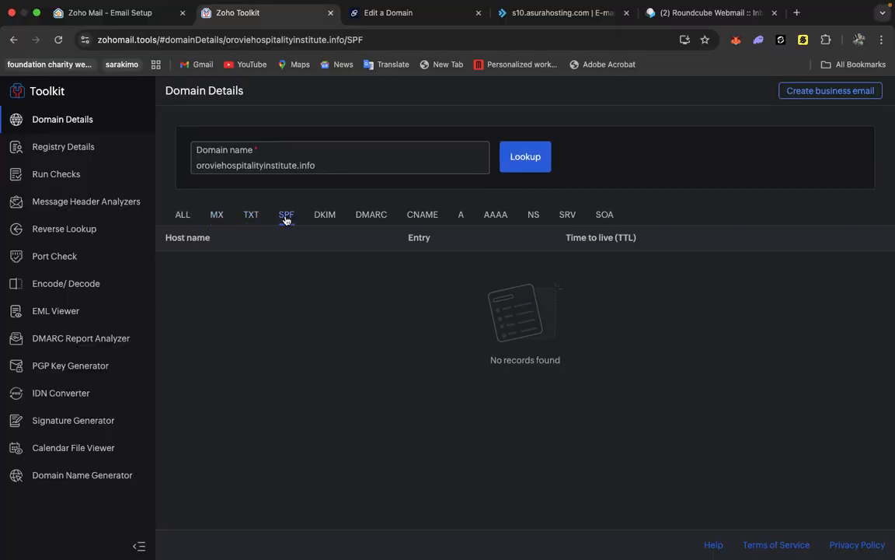
left_click(326, 217)
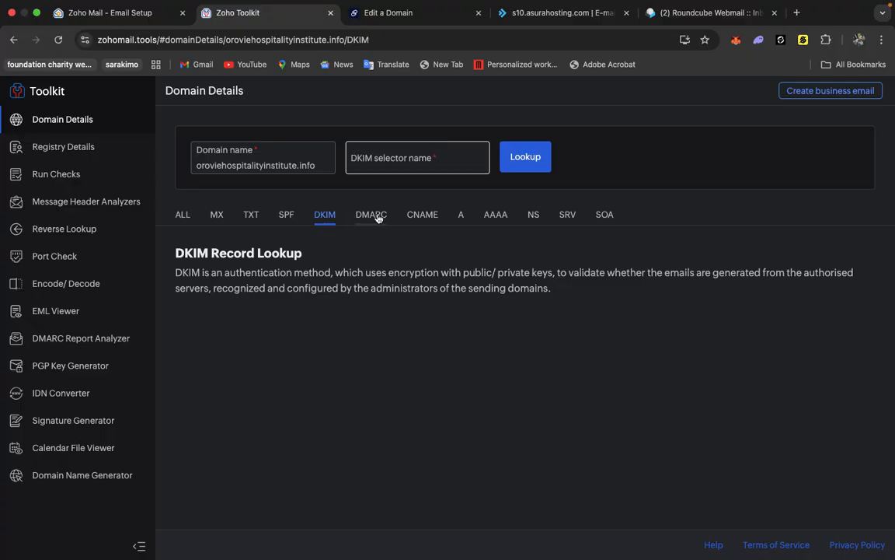
left_click(371, 215)
left_click(421, 216)
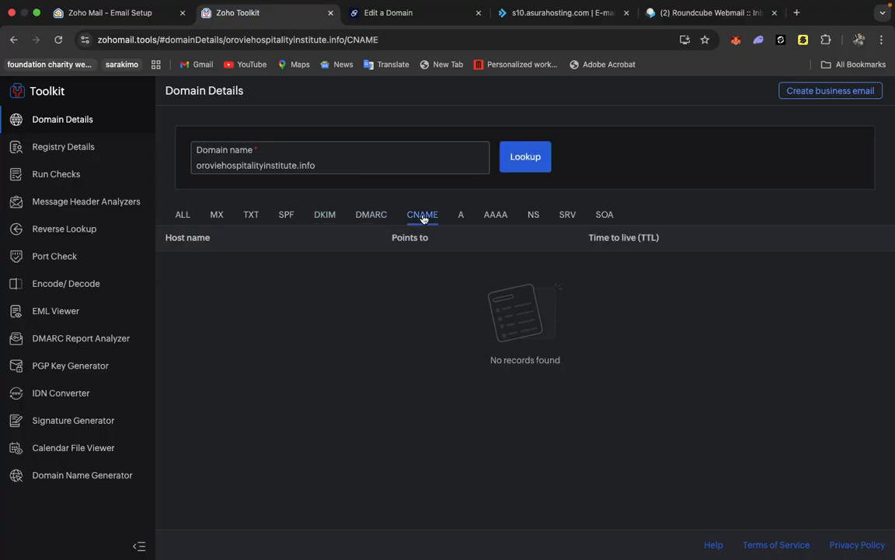
left_click(216, 217)
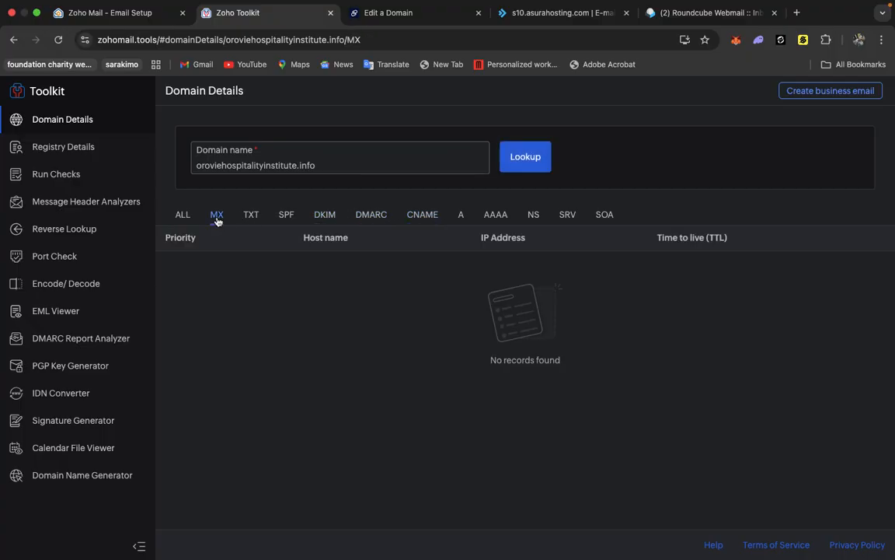
left_click(525, 152)
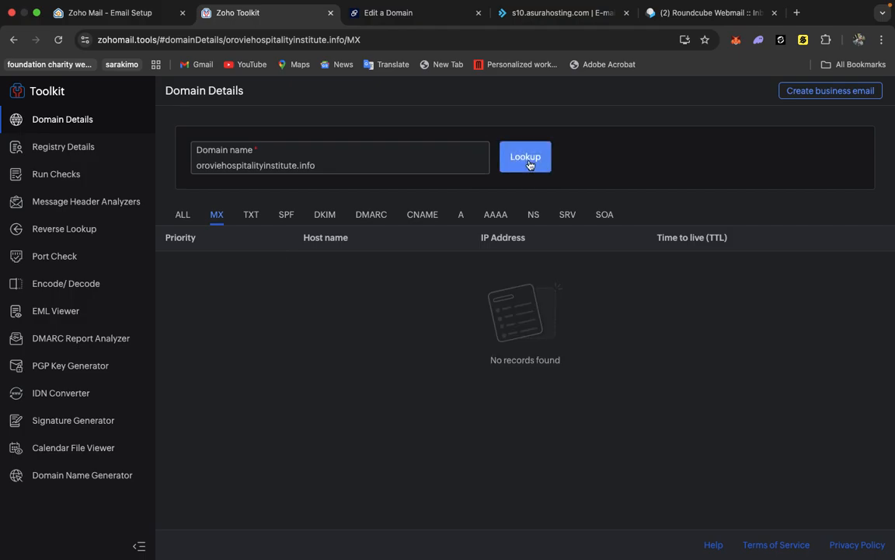
Inspect the domain's ALL, MX, TXT, SPF, DKIM and DMARC record views in Zoho Toolkit, repeating the lookup.
left_click(182, 215)
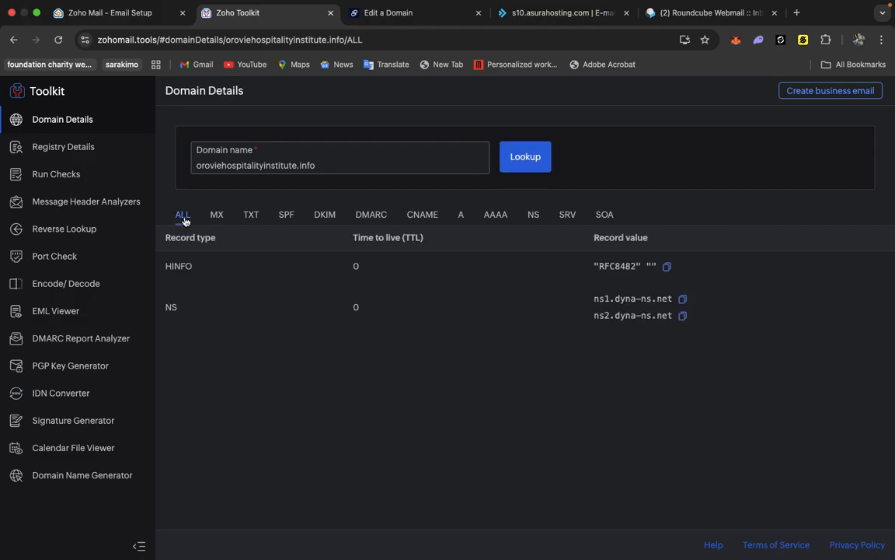
left_click(57, 39)
left_click(215, 217)
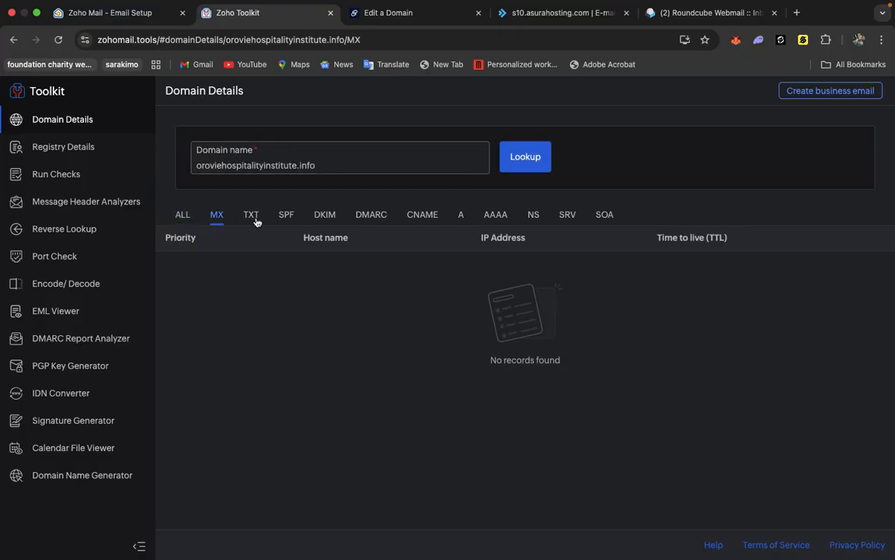
left_click(249, 218)
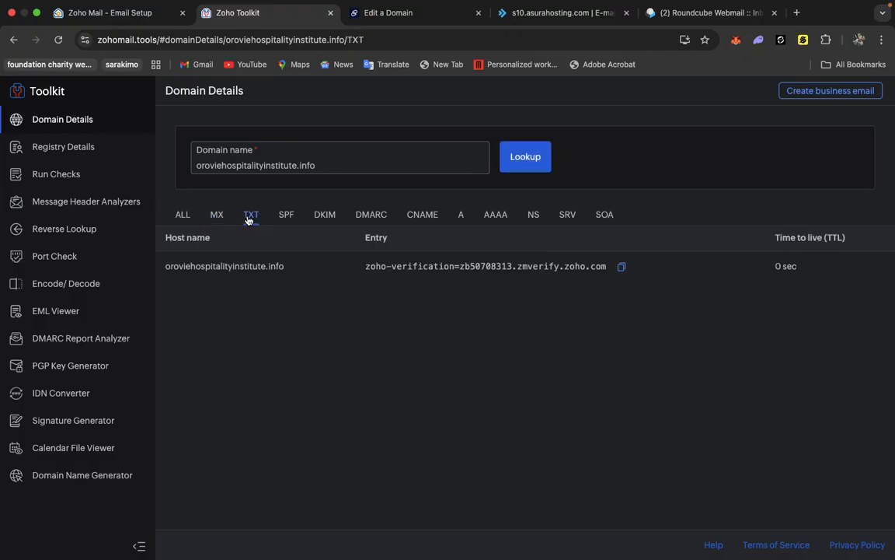
left_click(287, 218)
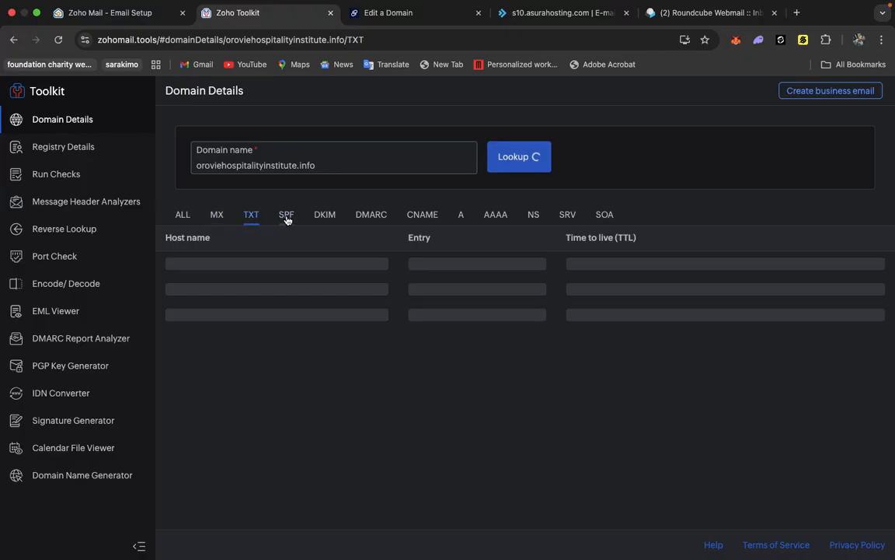
left_click(327, 216)
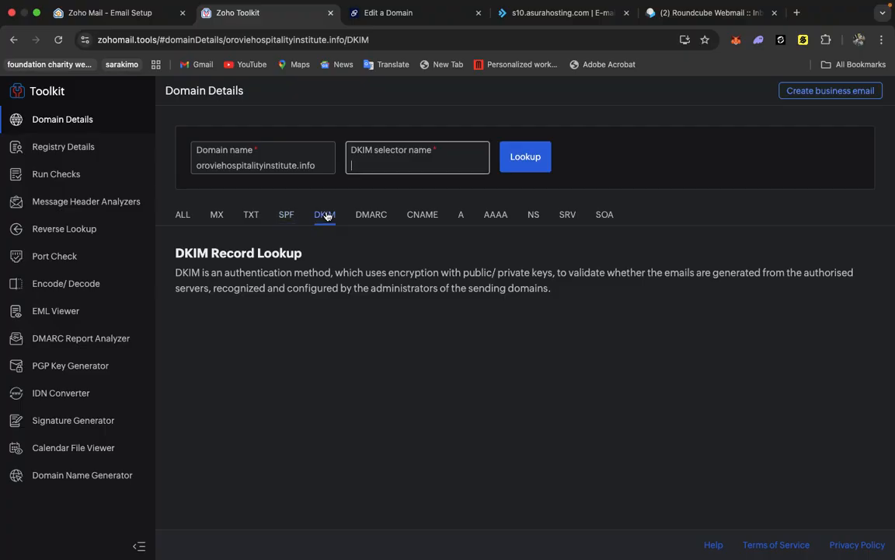
left_click(370, 218)
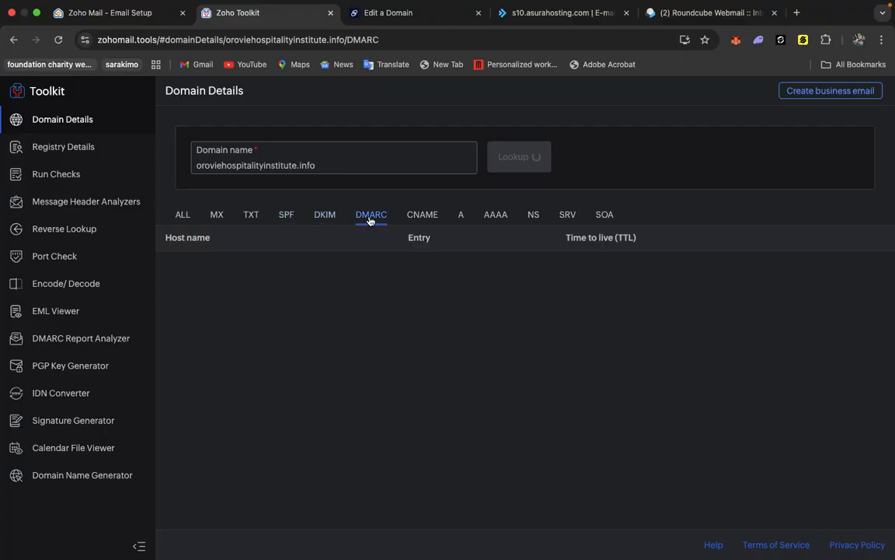
left_click(214, 220)
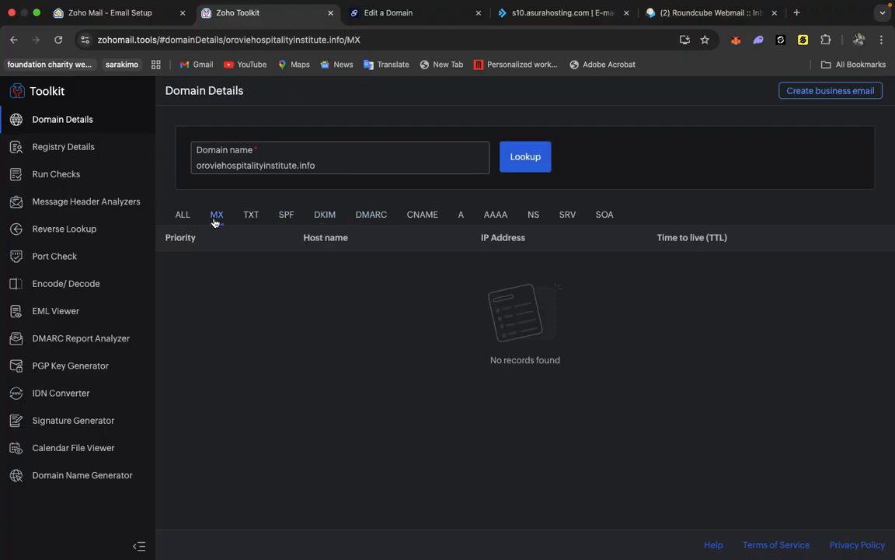
left_click(512, 156)
left_click(182, 216)
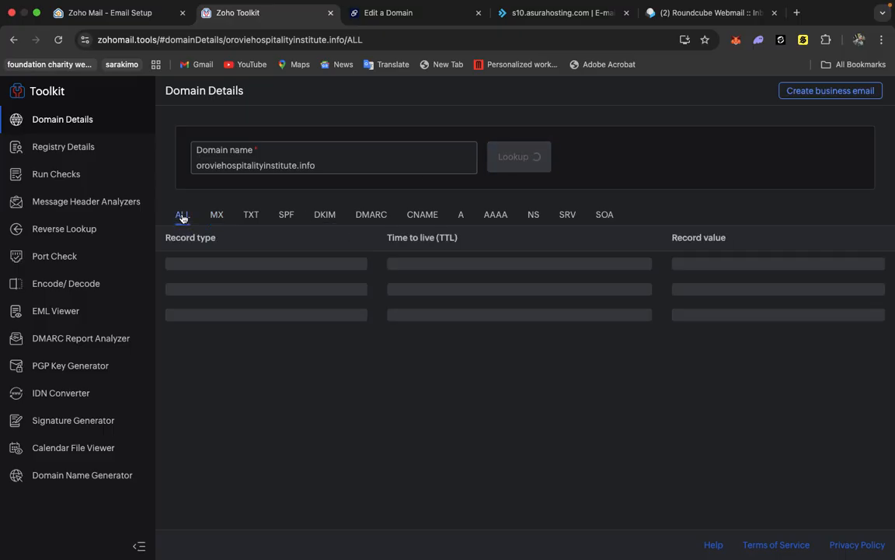
left_click(217, 217)
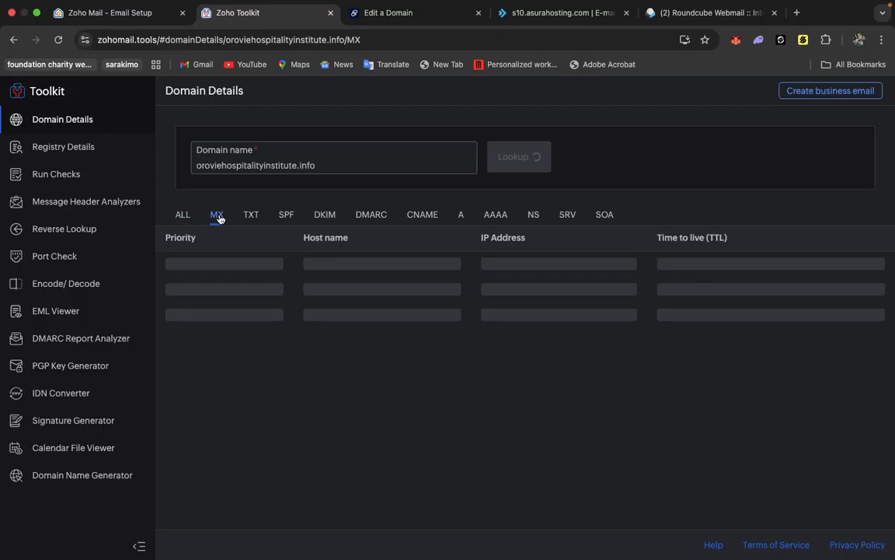
Return to Zoho's DNS Mapping page and verify all the DNS records again.
left_click(132, 14)
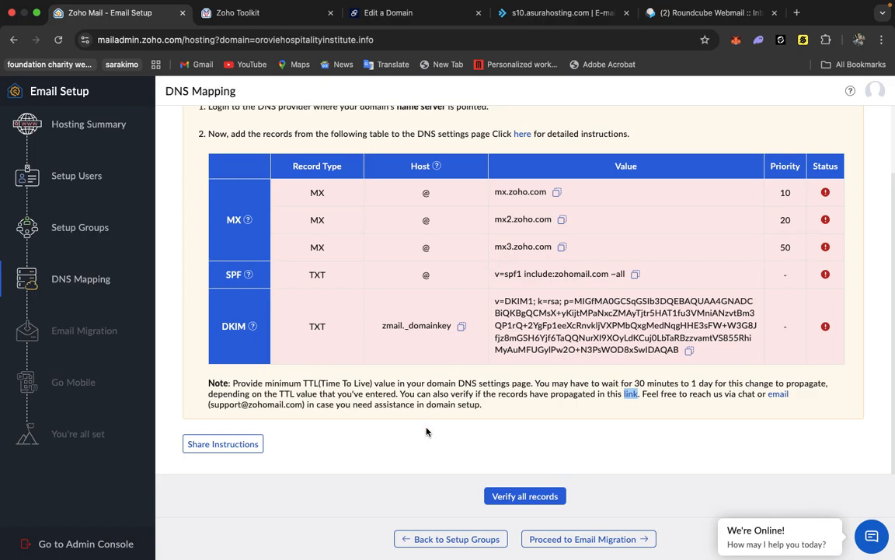
left_click(492, 496)
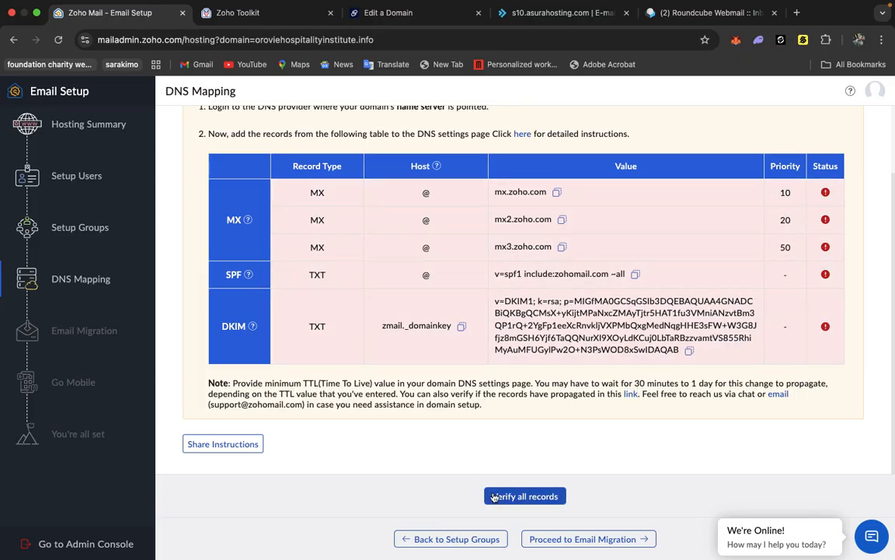
left_click(493, 497)
left_click(493, 497)
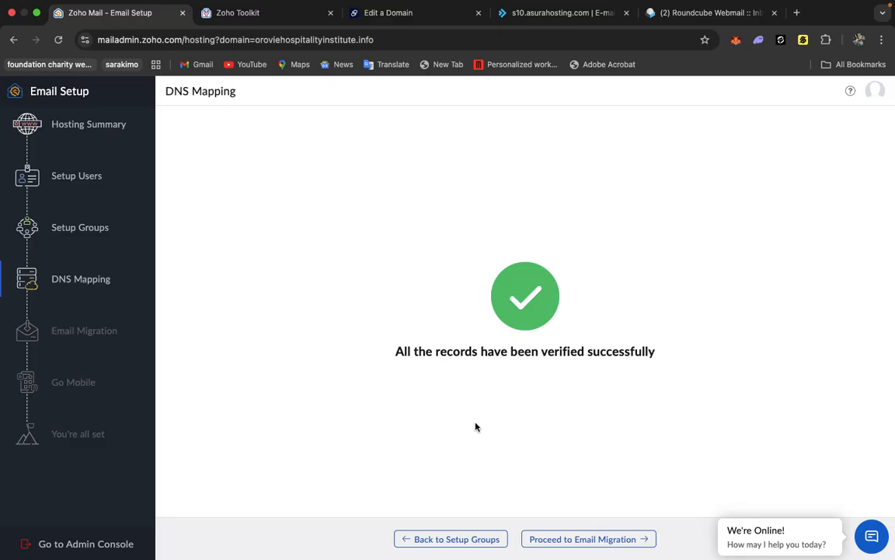
Proceed past the Email Migration and Go Mobile stages to complete the email setup.
left_click(581, 538)
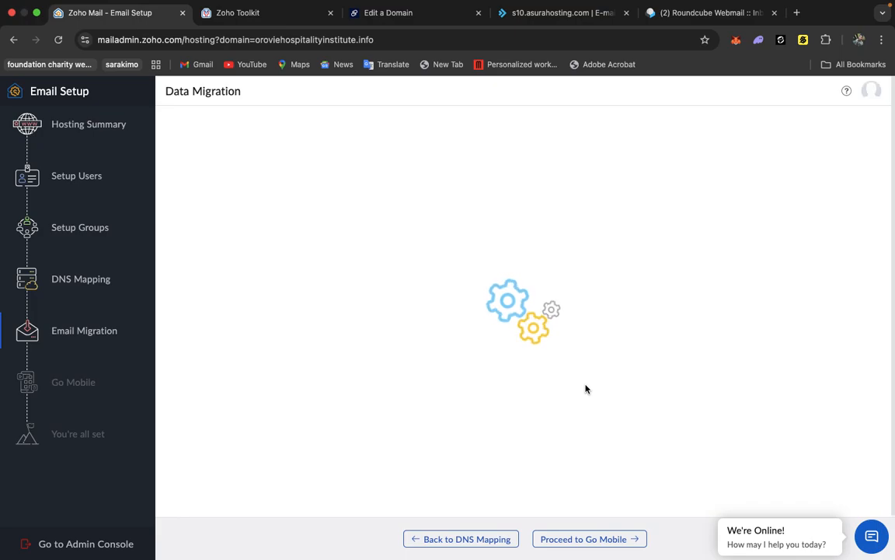
left_click(552, 539)
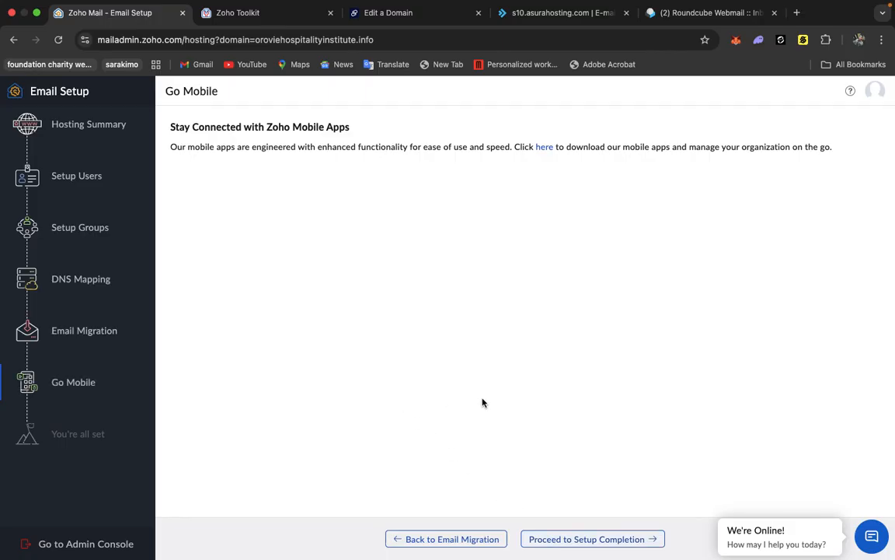
left_click(555, 539)
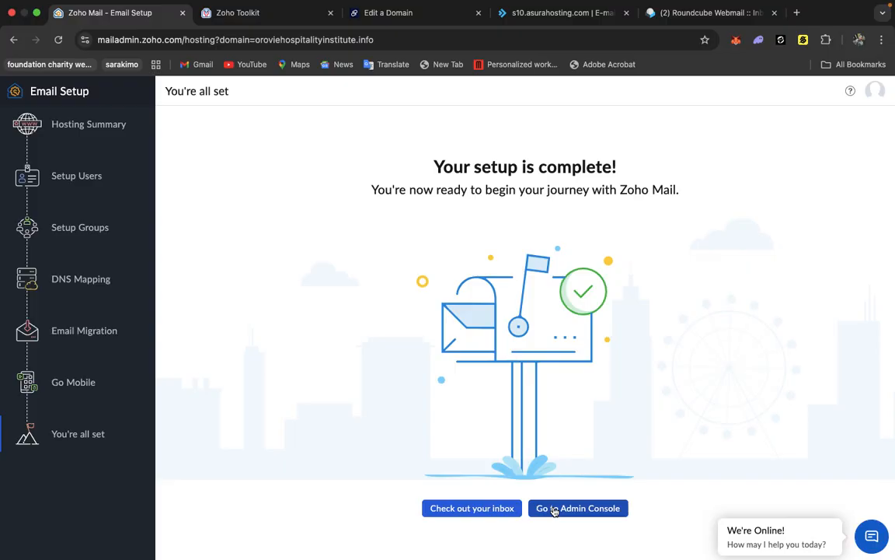
Open the Zoho Mail inbox and skip the welcome tour.
left_click(468, 509)
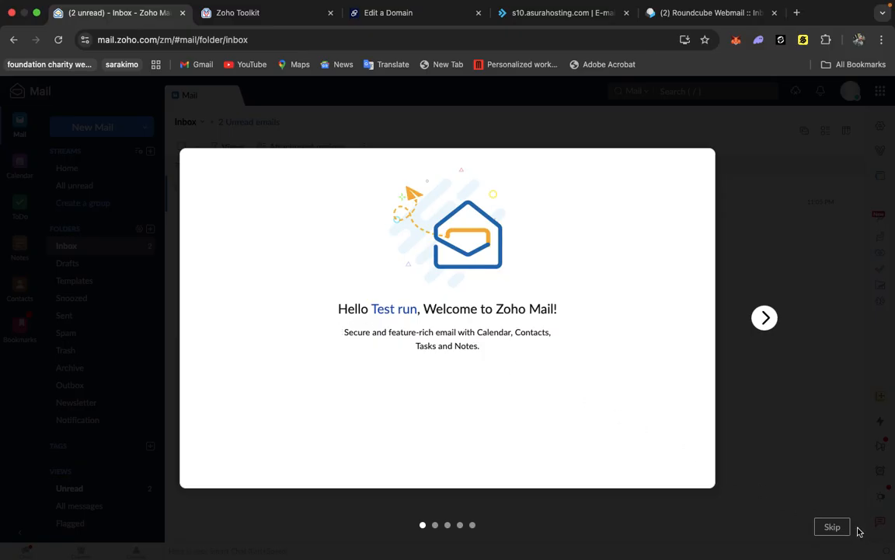
left_click(832, 529)
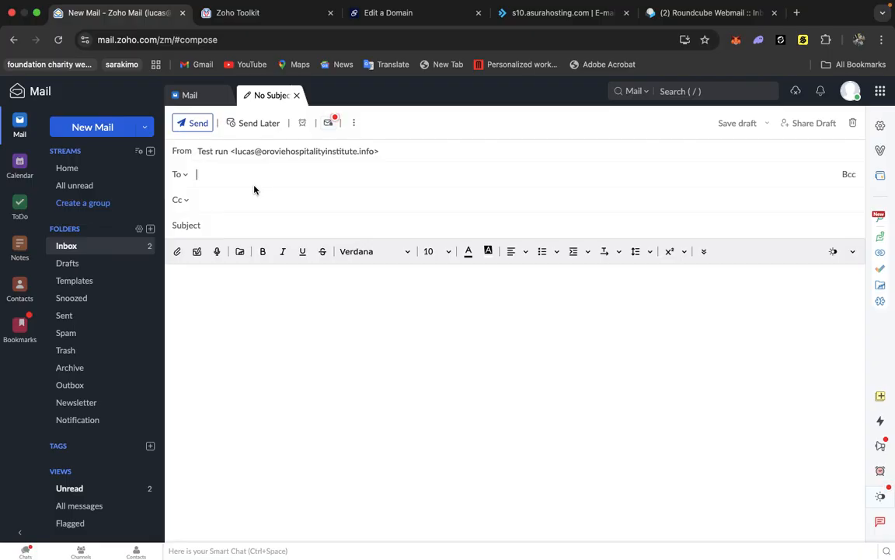
key("super+shift+5")
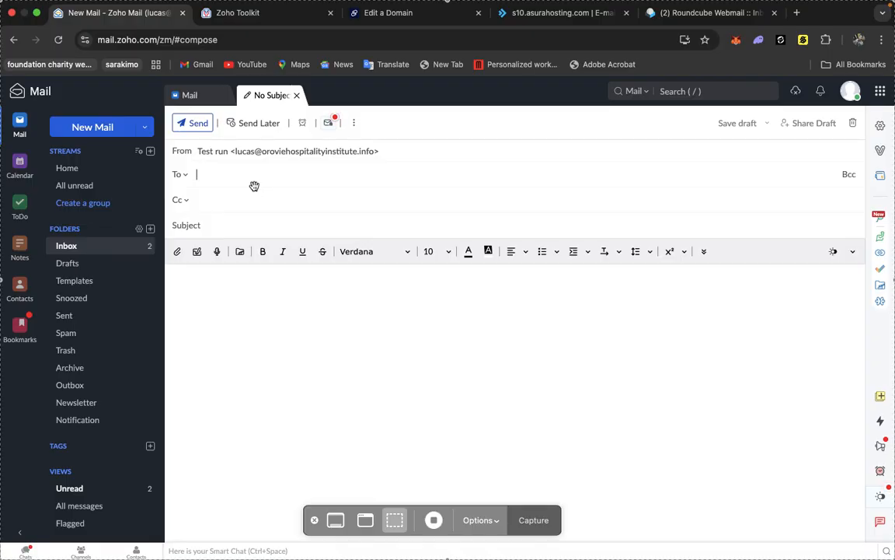